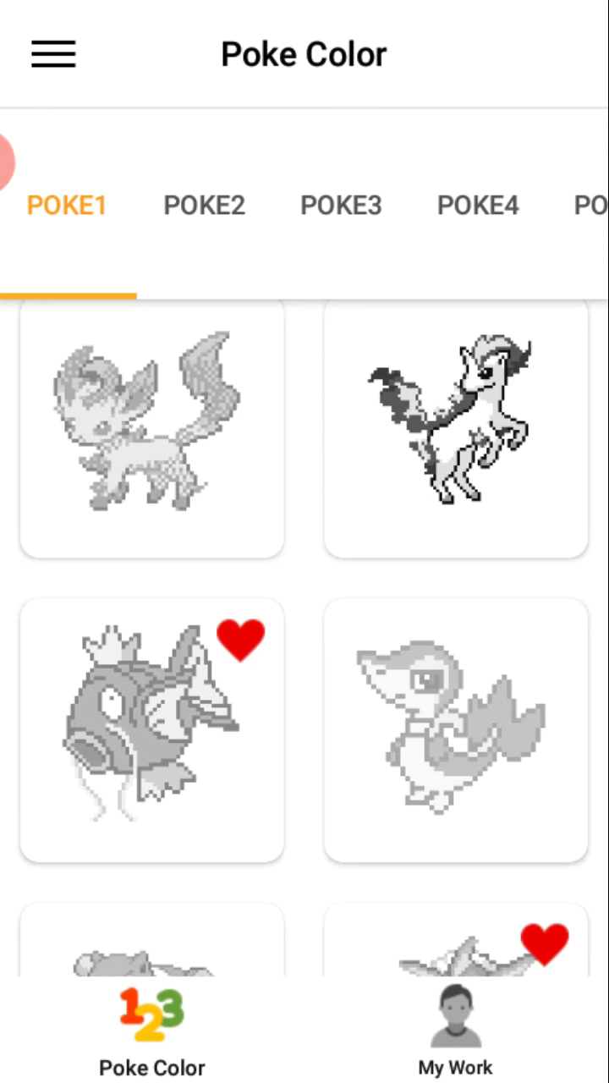
# Scroll the category tab strip to reach the Ponyta picture in the POKE1 gallery.
pyautogui.moveTo(507, 205); pyautogui.dragTo(85, 205)
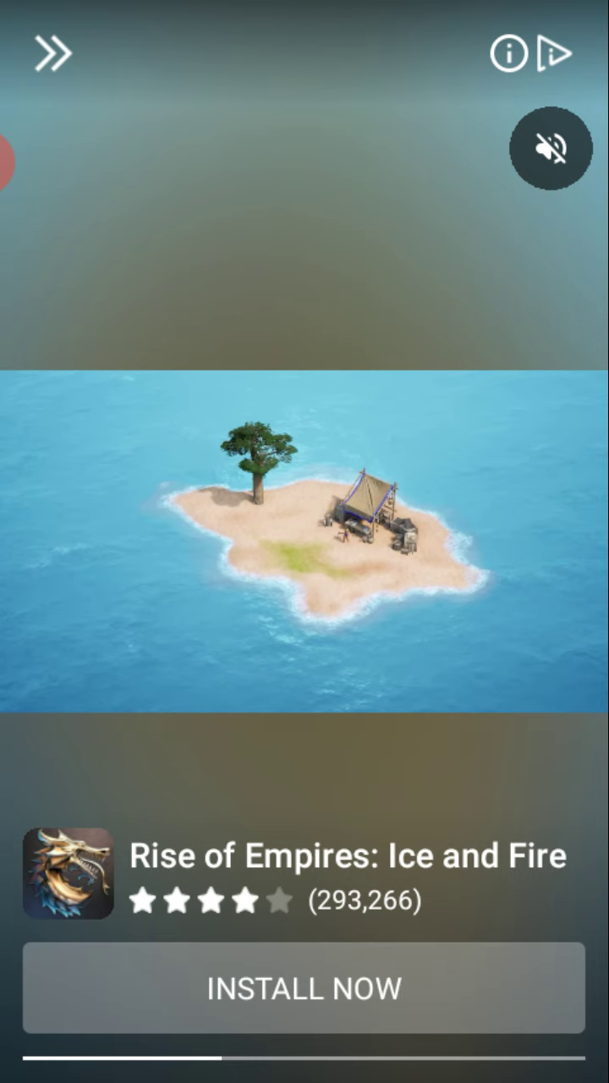
# Skip and close the game video ad to reveal the horse picture at 0/318.
pyautogui.click(52, 53)
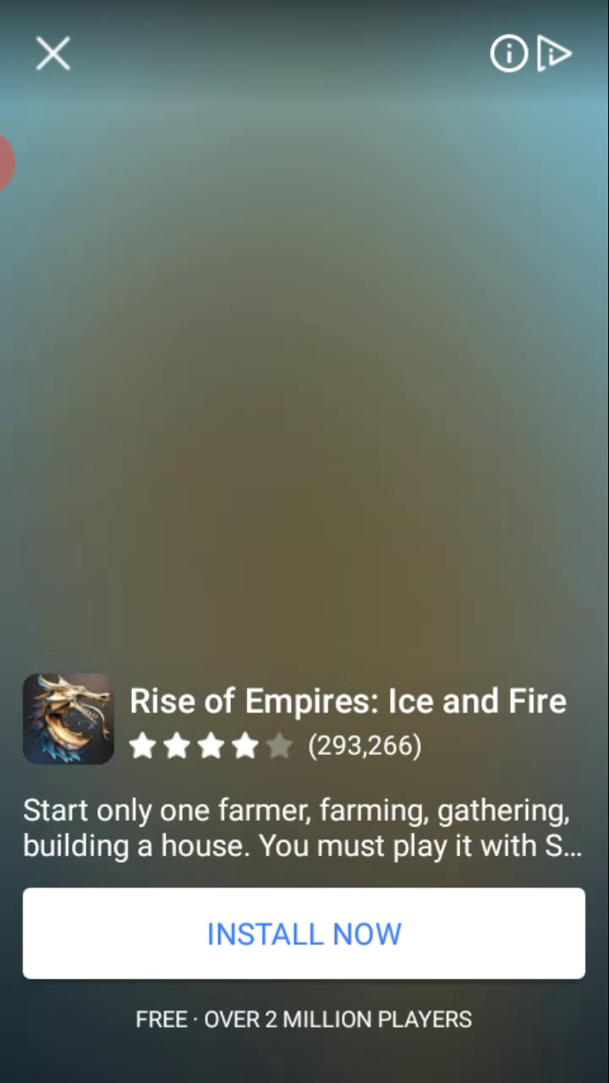
pyautogui.click(52, 52)
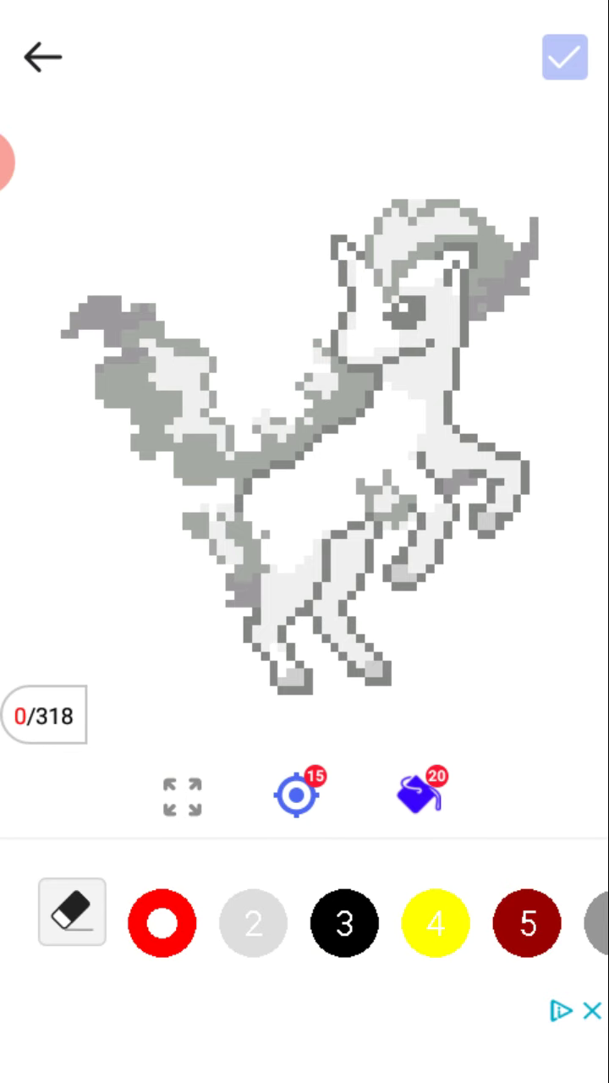
# Enlarge the horse picture's canvas so the numbered cells are readable.
pyautogui.click(182, 795)
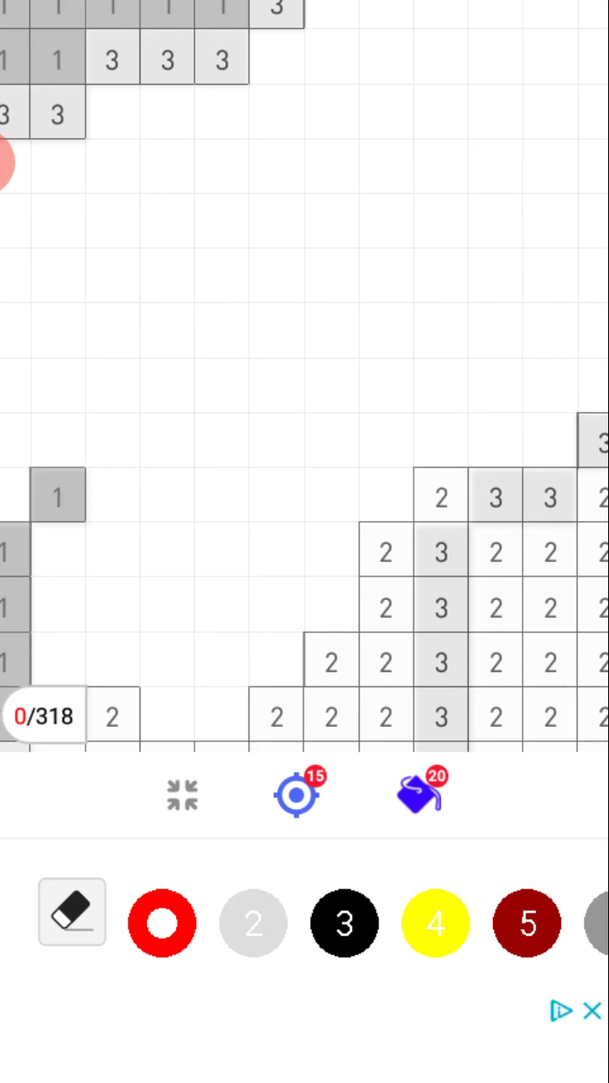
# Paint the first number-1 cells red, including runs on the left side.
pyautogui.moveTo(423, 507)
pyautogui.mouseDown()
pyautogui.moveTo(212, 338)
pyautogui.moveTo(211, 444)
pyautogui.mouseUp()
pyautogui.click(266, 224)
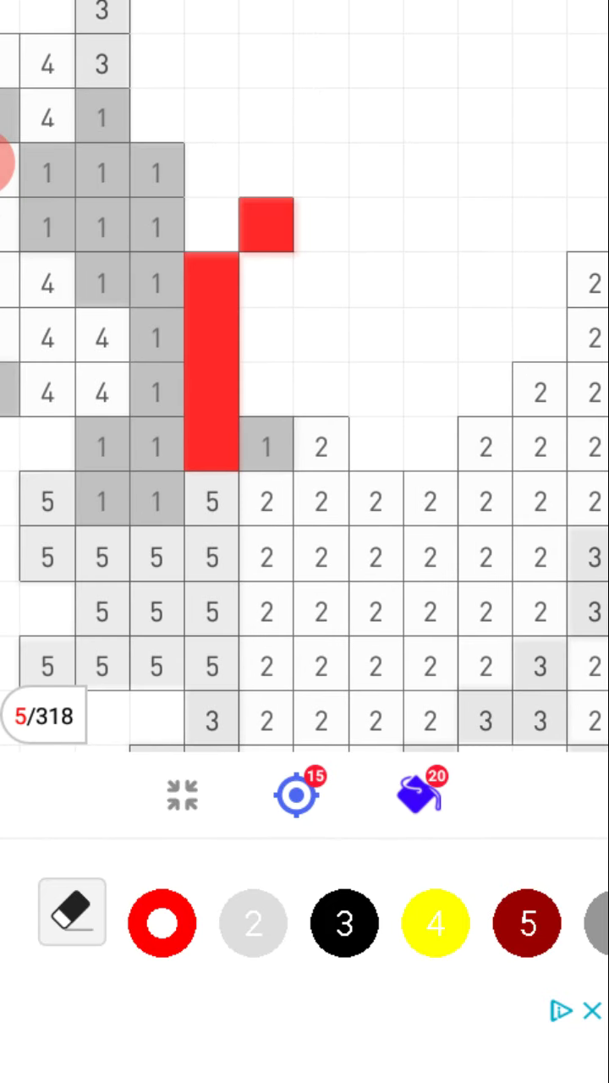
pyautogui.click(266, 446)
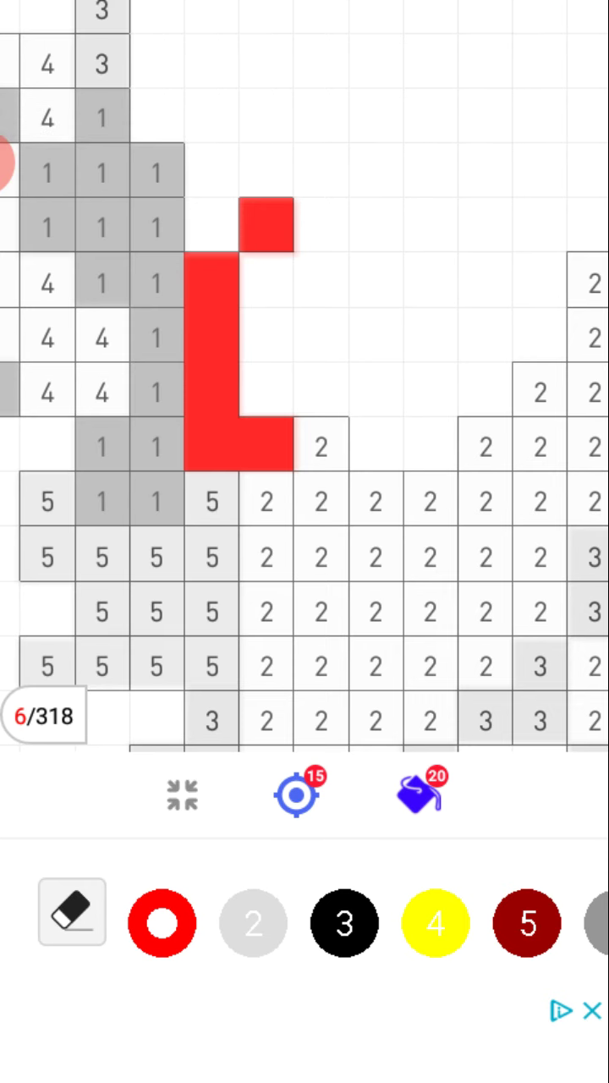
pyautogui.moveTo(102, 500)
pyautogui.mouseDown()
pyautogui.moveTo(156, 283)
pyautogui.moveTo(156, 173)
pyautogui.mouseUp()
pyautogui.moveTo(103, 118); pyautogui.dragTo(102, 283)
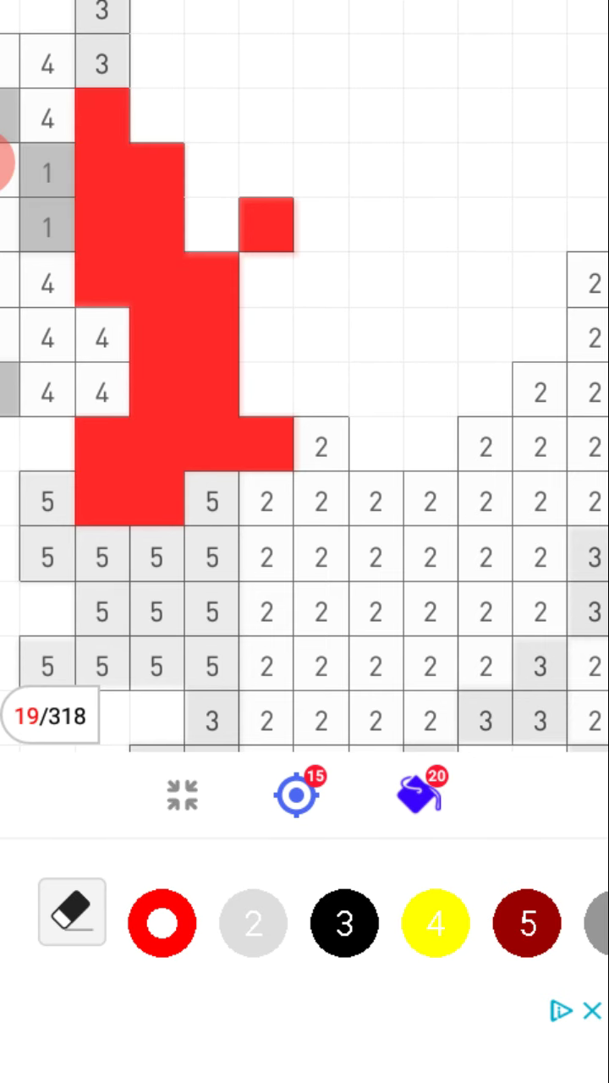
pyautogui.moveTo(47, 173); pyautogui.dragTo(47, 227)
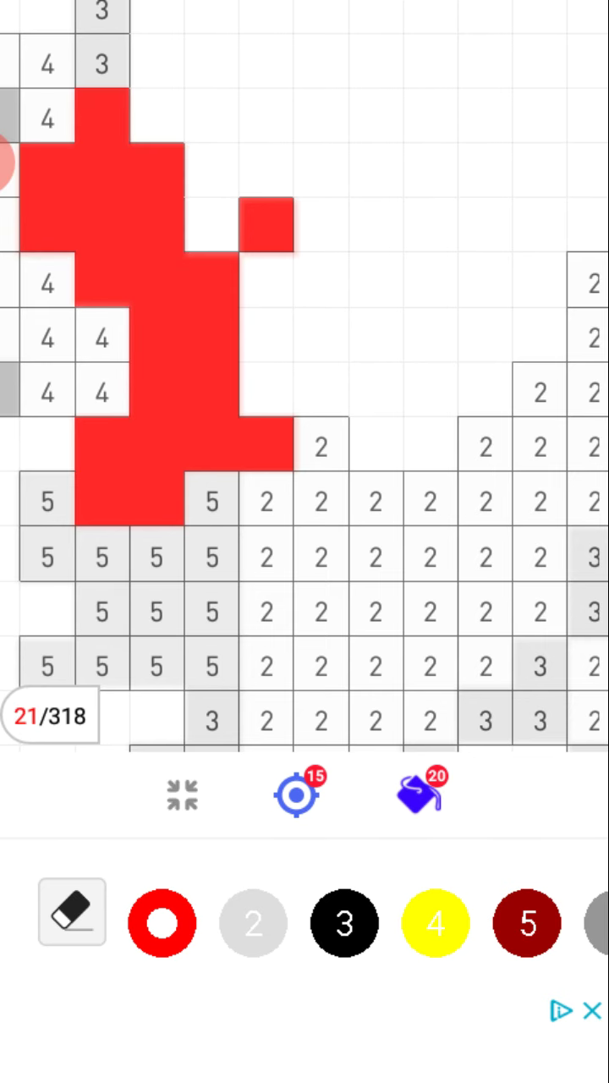
pyautogui.moveTo(169, 338); pyautogui.dragTo(461, 351)
pyautogui.click(283, 404)
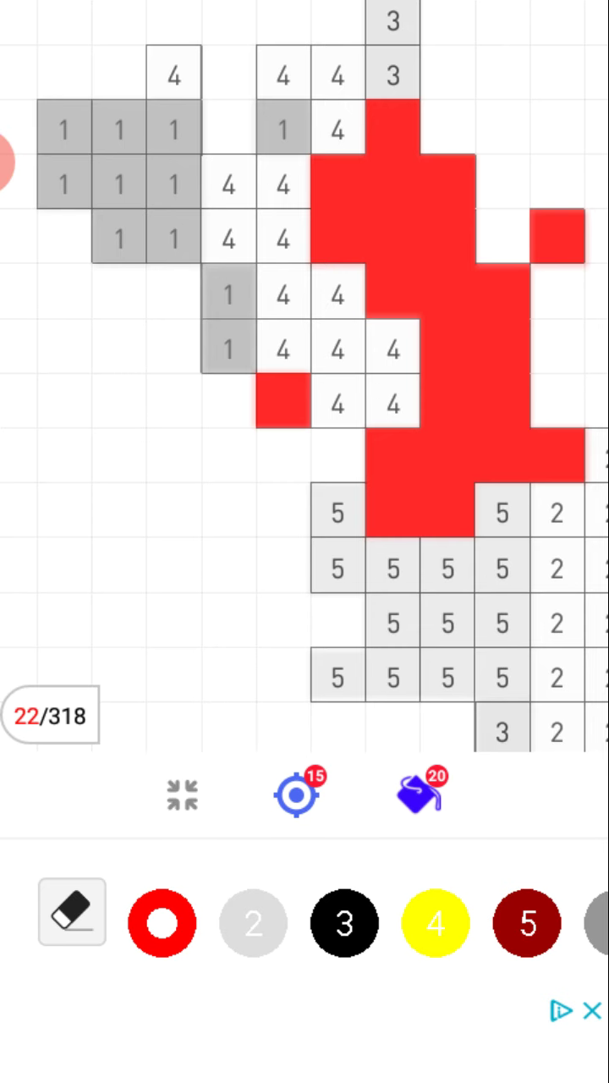
pyautogui.moveTo(229, 347)
pyautogui.mouseDown()
pyautogui.moveTo(229, 292)
pyautogui.moveTo(63, 127)
pyautogui.moveTo(118, 237)
pyautogui.mouseUp()
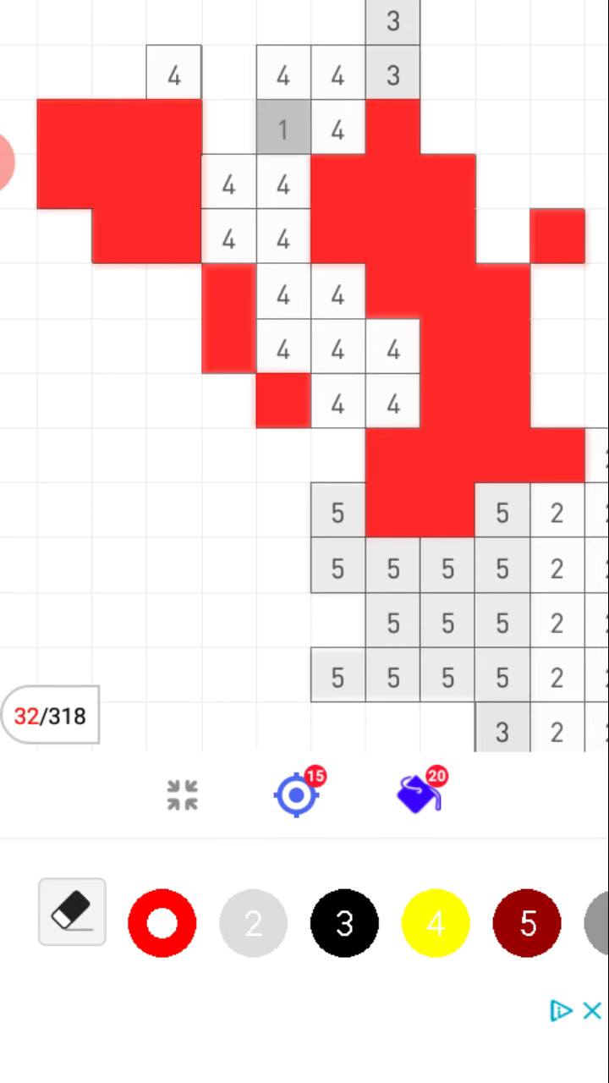
pyautogui.click(284, 127)
# Fill the upper region's number-1 columns, rows and cluster with red.
pyautogui.moveTo(304, 211); pyautogui.dragTo(275, 660)
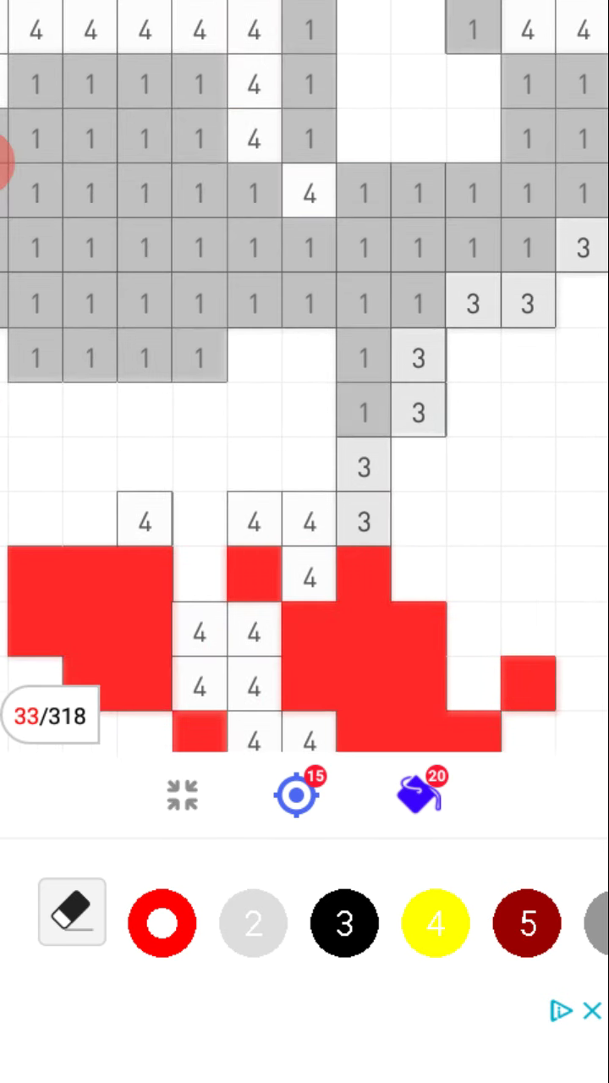
pyautogui.moveTo(363, 411); pyautogui.dragTo(364, 190)
pyautogui.moveTo(309, 246); pyautogui.dragTo(34, 245)
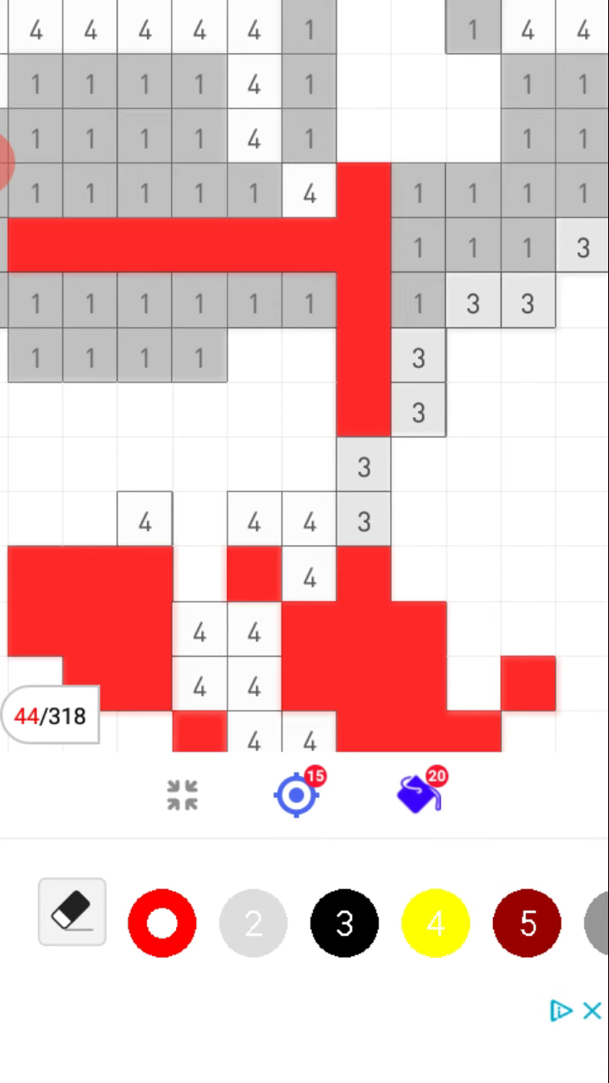
pyautogui.moveTo(309, 302)
pyautogui.mouseDown()
pyautogui.moveTo(34, 302)
pyautogui.moveTo(198, 355)
pyautogui.mouseUp()
pyautogui.moveTo(169, 254); pyautogui.dragTo(423, 491)
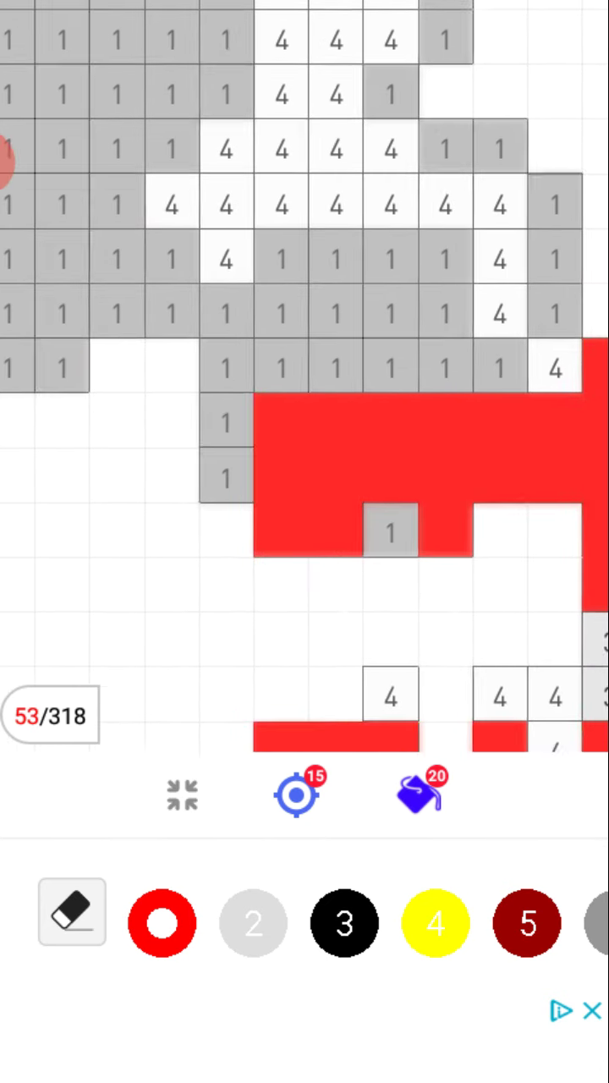
pyautogui.click(393, 533)
pyautogui.click(229, 423)
pyautogui.moveTo(230, 369); pyautogui.dragTo(286, 258)
pyautogui.moveTo(340, 258)
pyautogui.mouseDown()
pyautogui.moveTo(450, 313)
pyautogui.moveTo(505, 369)
pyautogui.mouseUp()
pyautogui.moveTo(395, 313); pyautogui.dragTo(395, 370)
pyautogui.click(340, 370)
pyautogui.click(286, 369)
pyautogui.click(340, 314)
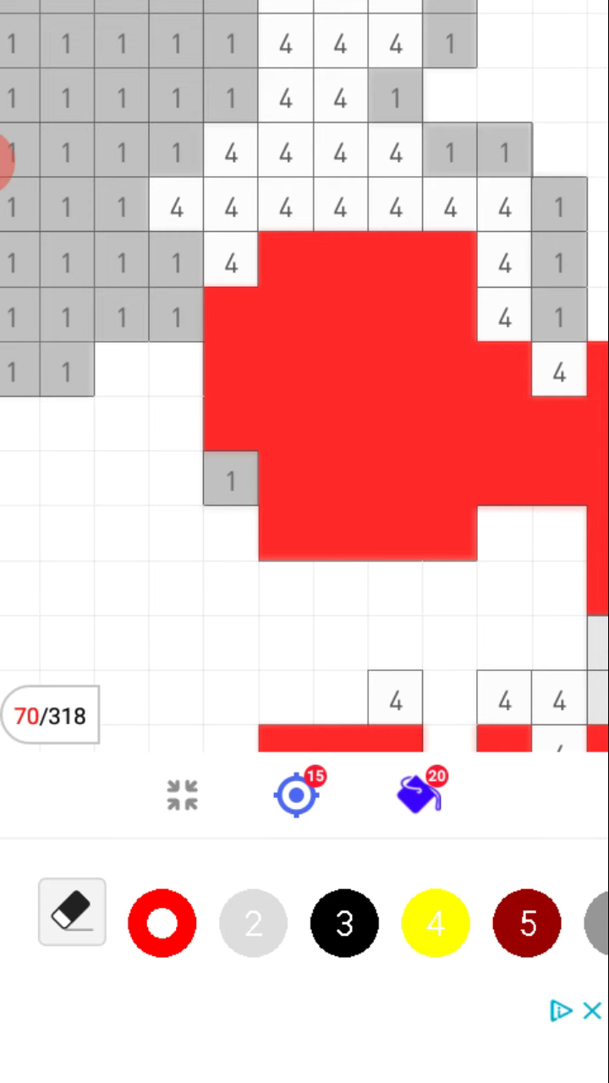
pyautogui.click(230, 480)
# Paint red number-1 cells in the upper-left area of the picture.
pyautogui.moveTo(465, 423); pyautogui.dragTo(194, 355)
pyautogui.moveTo(338, 508); pyautogui.dragTo(338, 406)
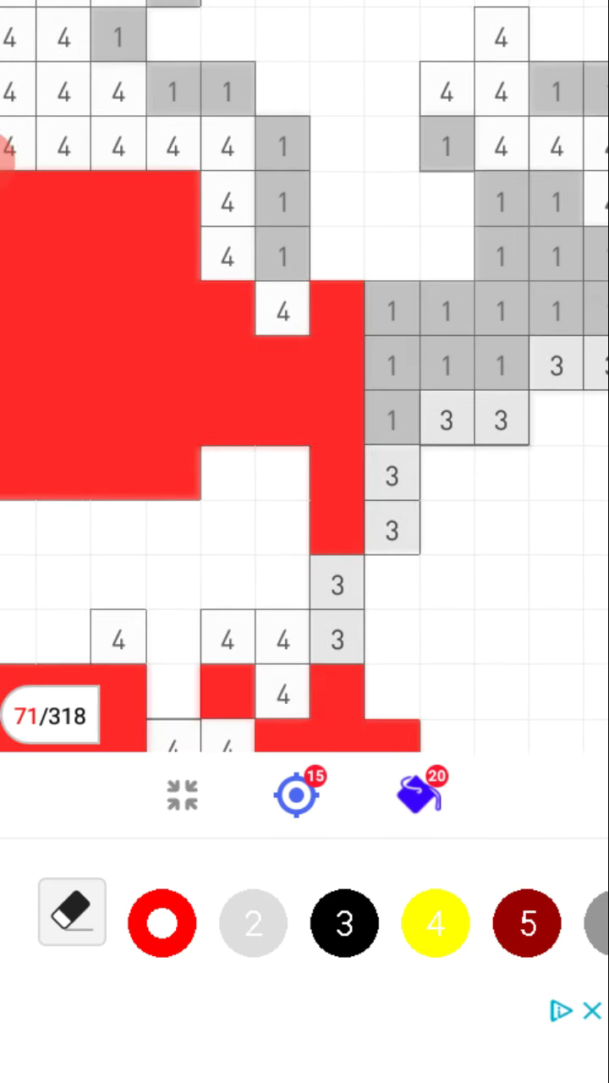
pyautogui.moveTo(286, 245); pyautogui.dragTo(286, 131)
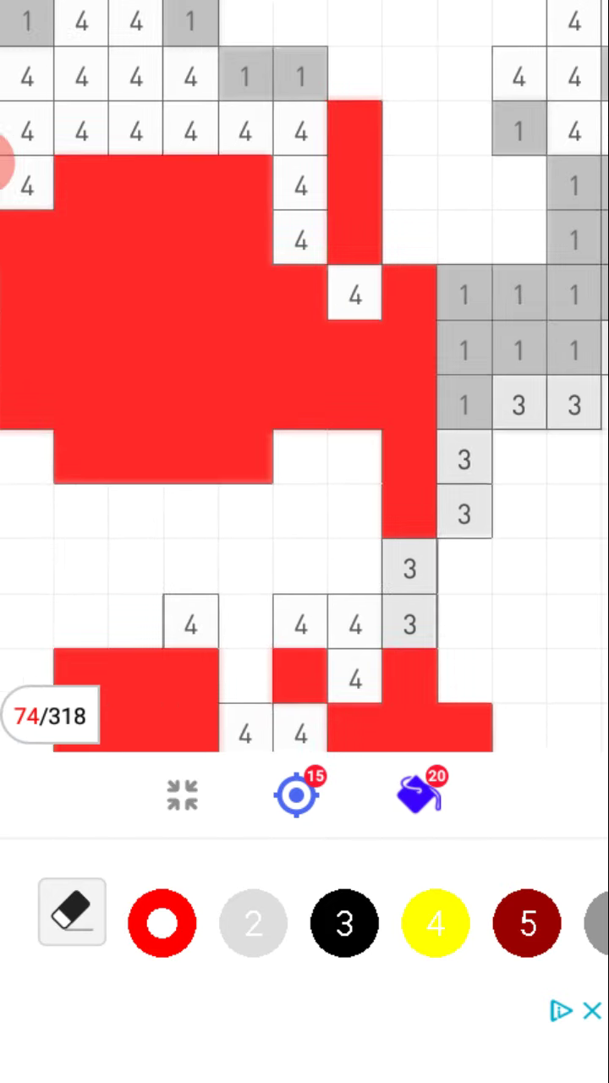
pyautogui.moveTo(169, 338); pyautogui.dragTo(321, 321)
pyautogui.moveTo(304, 254); pyautogui.dragTo(279, 423)
pyautogui.moveTo(305, 339); pyautogui.dragTo(372, 474)
pyautogui.moveTo(388, 387); pyautogui.dragTo(443, 387)
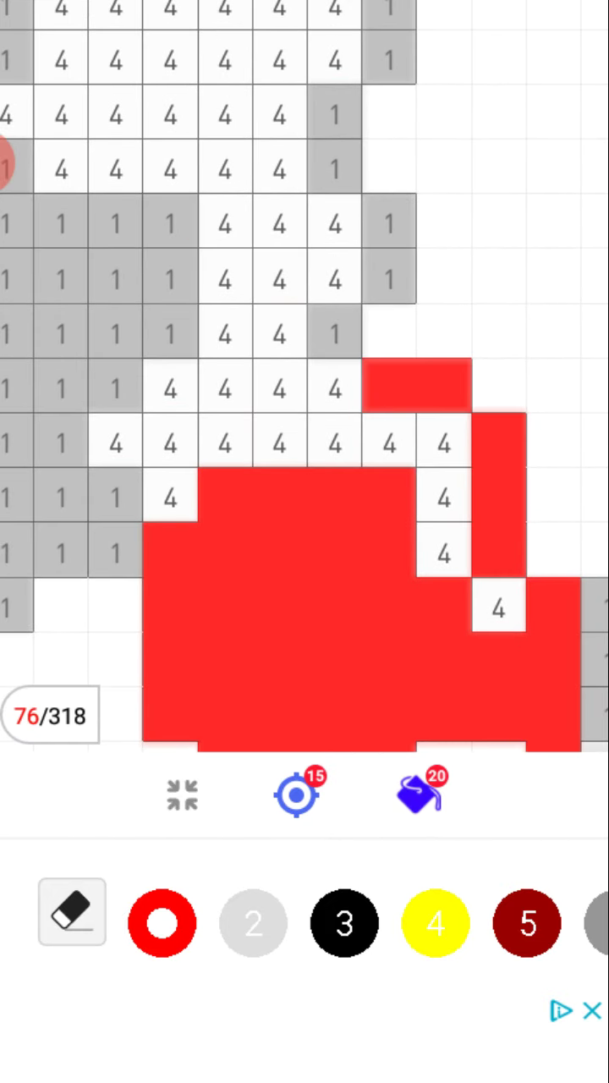
pyautogui.click(334, 333)
# Fill the next region's number-1 columns and rows with red.
pyautogui.moveTo(388, 279); pyautogui.dragTo(388, 224)
pyautogui.moveTo(338, 423); pyautogui.dragTo(364, 457)
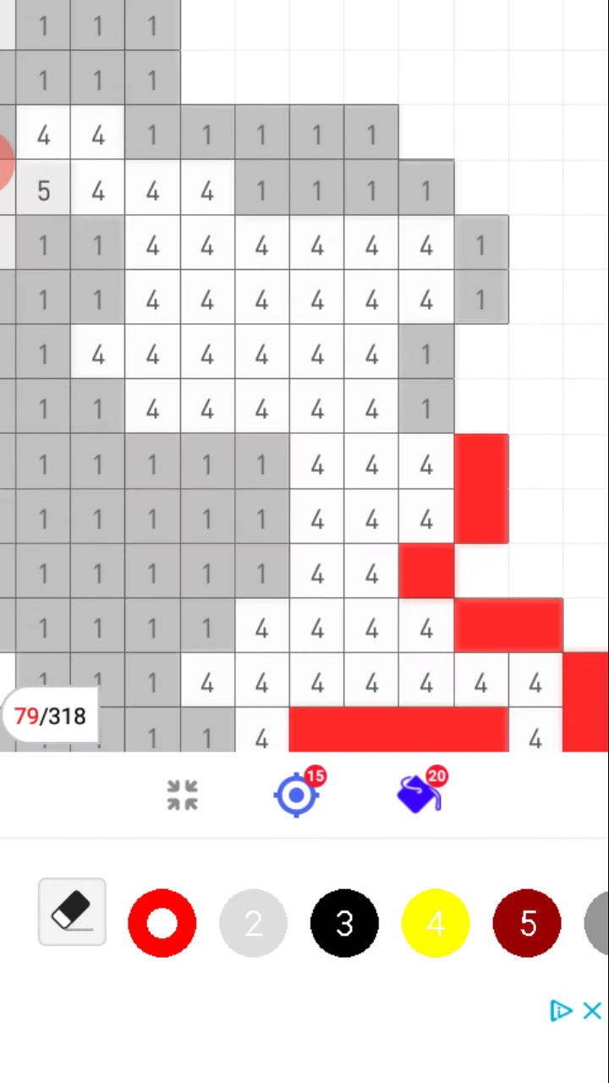
pyautogui.moveTo(427, 405); pyautogui.dragTo(427, 349)
pyautogui.moveTo(481, 293); pyautogui.dragTo(481, 239)
pyautogui.moveTo(254, 338); pyautogui.dragTo(304, 406)
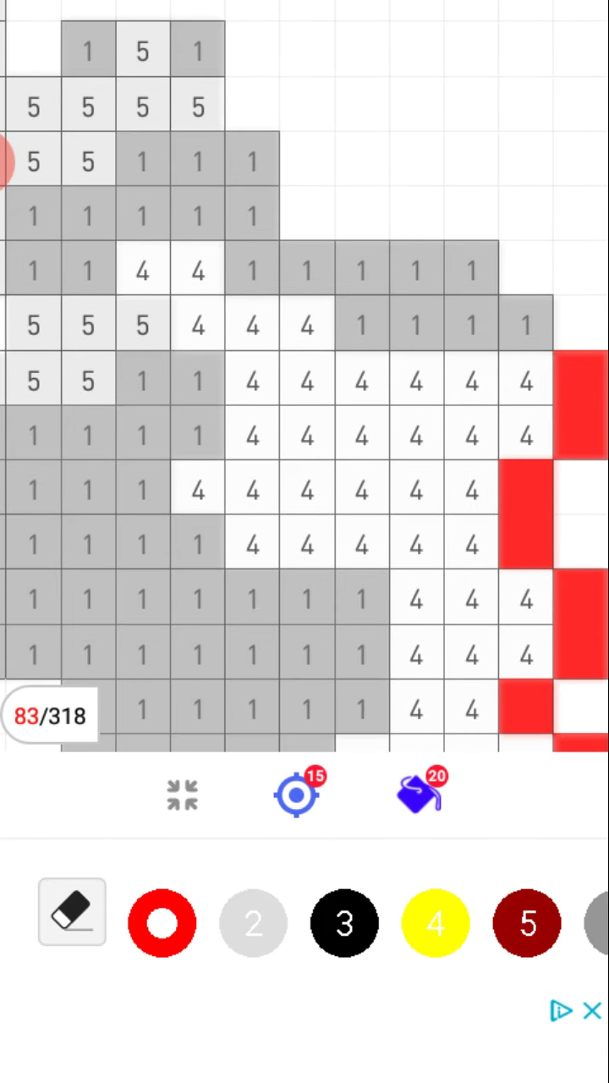
pyautogui.moveTo(524, 320); pyautogui.dragTo(359, 319)
pyautogui.moveTo(469, 266)
pyautogui.mouseDown()
pyautogui.moveTo(251, 266)
pyautogui.moveTo(142, 214)
pyautogui.moveTo(252, 159)
pyautogui.mouseUp()
pyautogui.click(197, 51)
pyautogui.click(88, 50)
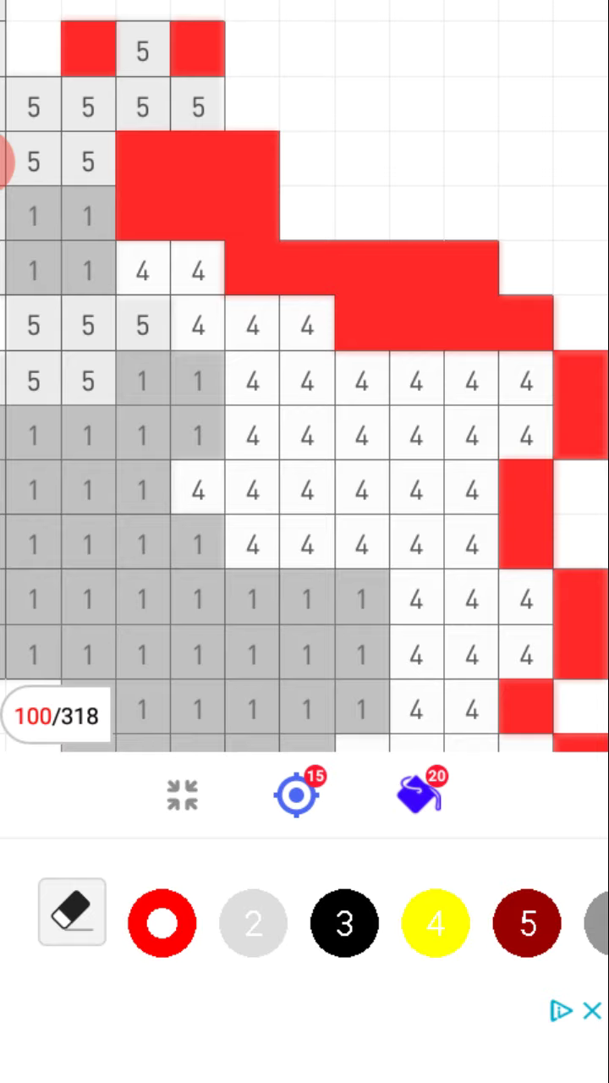
# Paint red the number-1 rows in a new area, down the left edge.
pyautogui.moveTo(254, 423); pyautogui.dragTo(423, 254)
pyautogui.moveTo(372, 110); pyautogui.dragTo(317, 160)
pyautogui.click(317, 110)
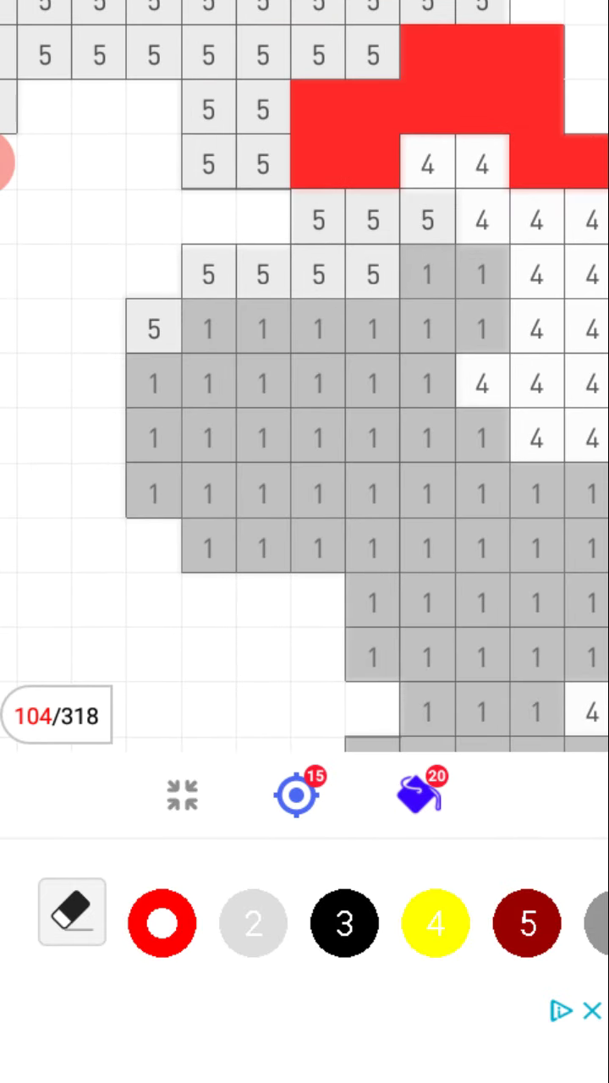
pyautogui.click(482, 271)
pyautogui.moveTo(427, 271); pyautogui.dragTo(317, 326)
pyautogui.moveTo(263, 326); pyautogui.dragTo(207, 380)
pyautogui.moveTo(152, 380); pyautogui.dragTo(152, 490)
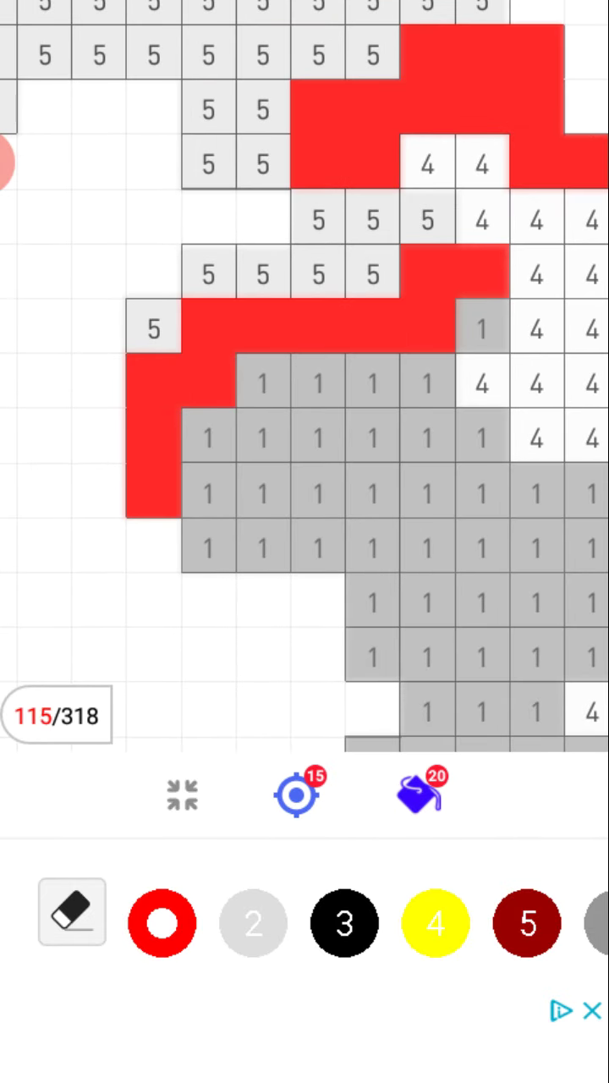
pyautogui.moveTo(207, 490); pyautogui.dragTo(207, 546)
pyautogui.moveTo(262, 490); pyautogui.dragTo(373, 381)
# Fill the middle and lower rows of number-1 cells with red.
pyautogui.click(482, 325)
pyautogui.moveTo(318, 380); pyautogui.dragTo(207, 435)
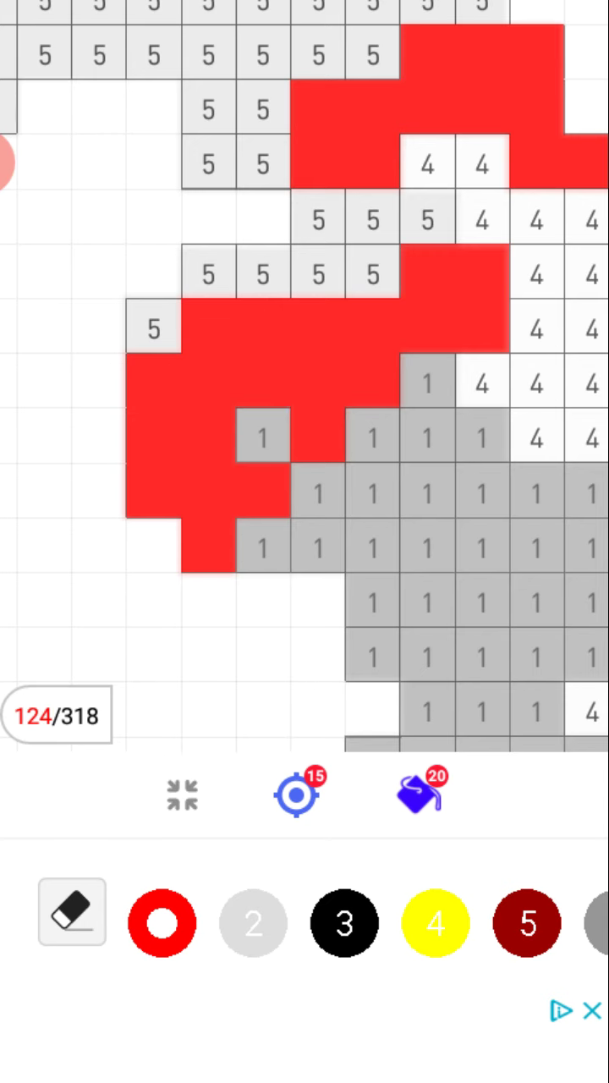
pyautogui.click(262, 436)
pyautogui.moveTo(372, 436); pyautogui.dragTo(427, 380)
pyautogui.moveTo(262, 545)
pyautogui.mouseDown()
pyautogui.moveTo(372, 545)
pyautogui.moveTo(592, 600)
pyautogui.moveTo(593, 491)
pyautogui.mouseUp()
pyautogui.moveTo(537, 490); pyautogui.dragTo(428, 436)
pyautogui.moveTo(318, 491); pyautogui.dragTo(537, 546)
pyautogui.click(428, 545)
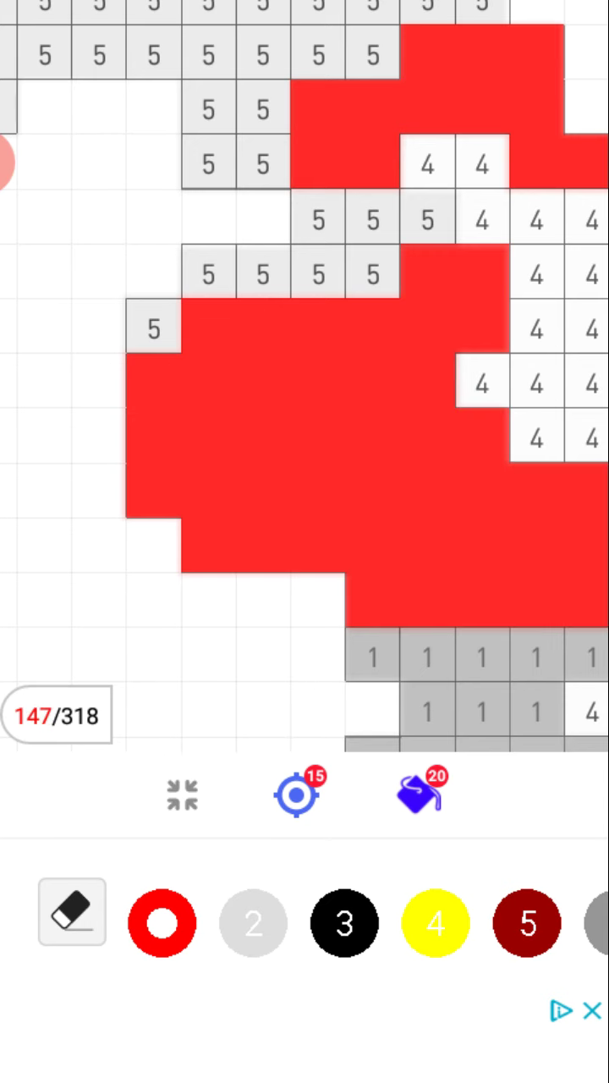
# Paint the lower-left number-1 cluster red, reaching 170 of 318 cells.
pyautogui.moveTo(423, 592); pyautogui.dragTo(169, 381)
pyautogui.moveTo(380, 245); pyautogui.dragTo(380, 355)
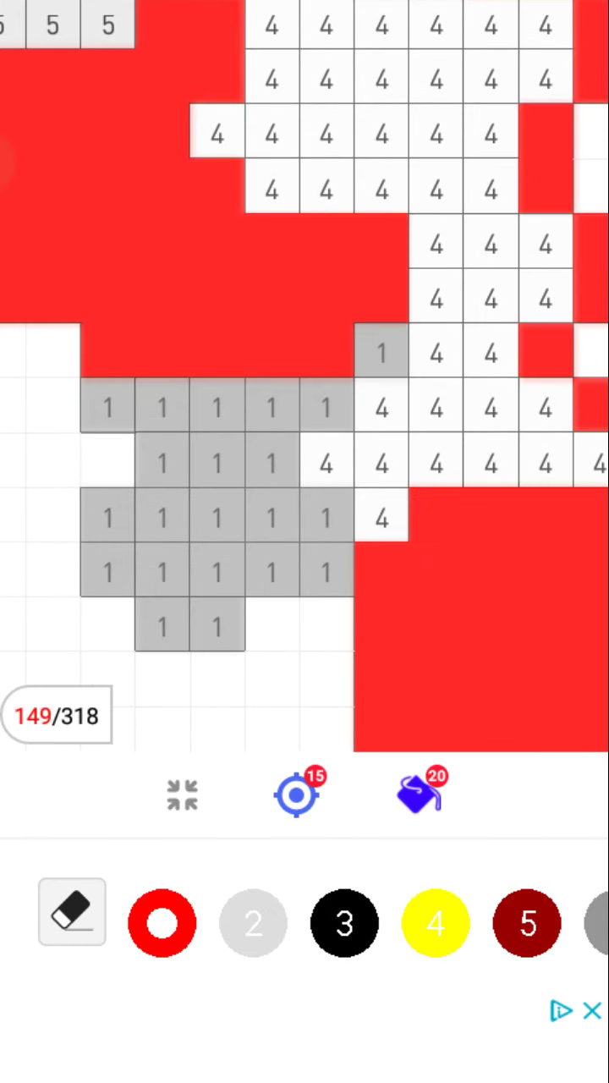
pyautogui.moveTo(326, 406); pyautogui.dragTo(107, 406)
pyautogui.moveTo(216, 461)
pyautogui.mouseDown()
pyautogui.moveTo(107, 516)
pyautogui.moveTo(216, 571)
pyautogui.mouseUp()
pyautogui.moveTo(271, 571)
pyautogui.mouseDown()
pyautogui.moveTo(270, 516)
pyautogui.moveTo(215, 516)
pyautogui.mouseUp()
pyautogui.moveTo(162, 626); pyautogui.dragTo(216, 626)
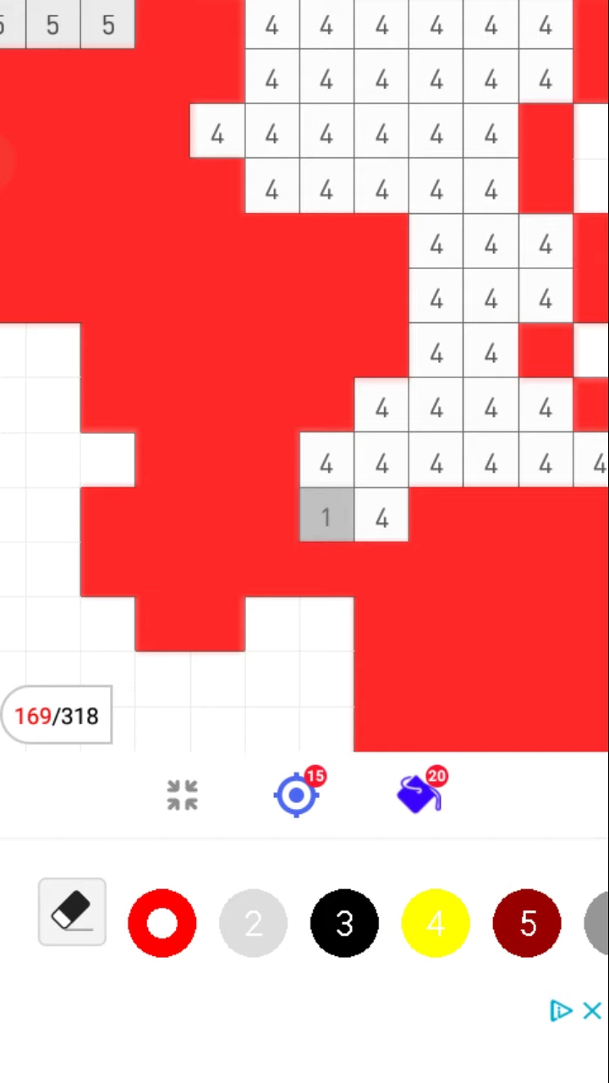
pyautogui.click(325, 514)
# Find remaining number-1 cells and fill five scattered ones red.
pyautogui.moveTo(170, 254); pyautogui.dragTo(381, 507)
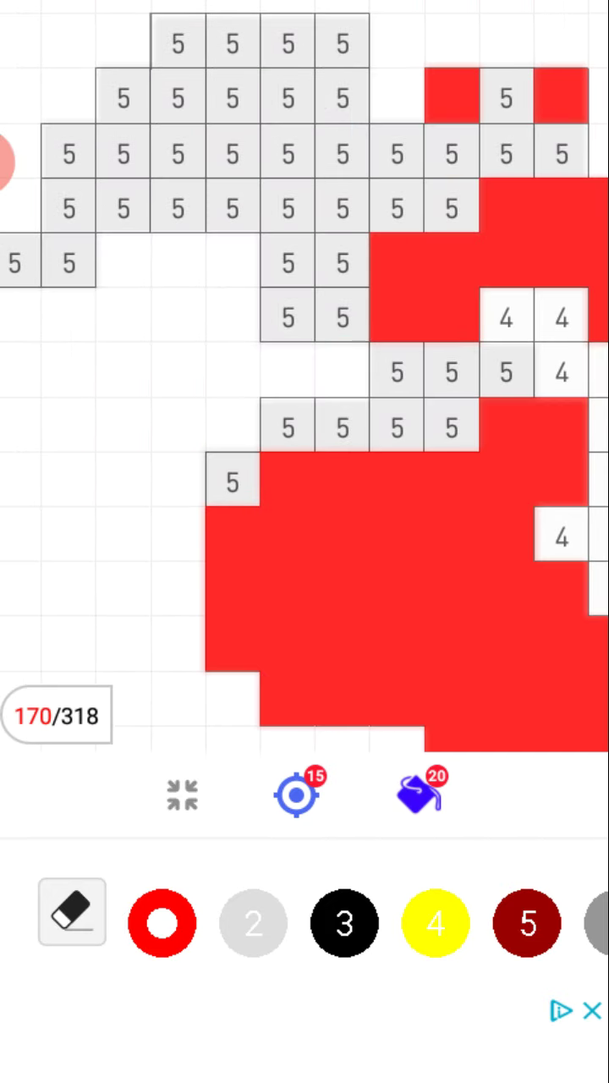
pyautogui.moveTo(254, 254)
pyautogui.mouseDown()
pyautogui.moveTo(380, 465)
pyautogui.moveTo(254, 338)
pyautogui.mouseUp()
pyautogui.moveTo(422, 423); pyautogui.dragTo(126, 211)
pyautogui.moveTo(254, 338); pyautogui.dragTo(296, 507)
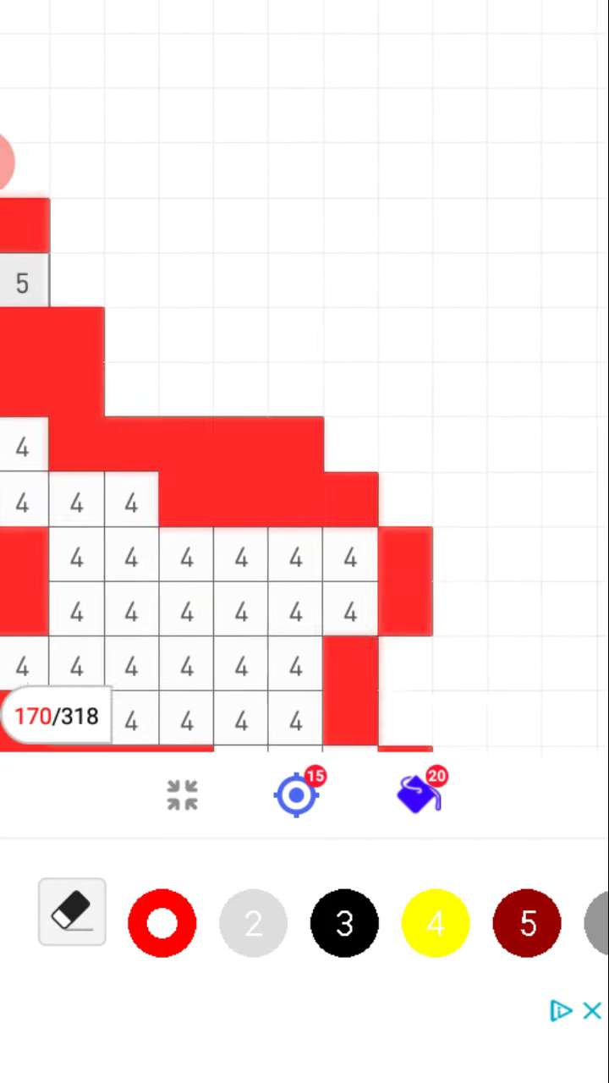
pyautogui.moveTo(338, 254); pyautogui.dragTo(169, 508)
pyautogui.moveTo(338, 507); pyautogui.dragTo(296, 254)
pyautogui.moveTo(465, 338)
pyautogui.mouseDown()
pyautogui.moveTo(211, 465)
pyautogui.moveTo(229, 499)
pyautogui.moveTo(119, 664)
pyautogui.mouseUp()
pyautogui.click(284, 334)
pyautogui.click(338, 334)
pyautogui.click(175, 388)
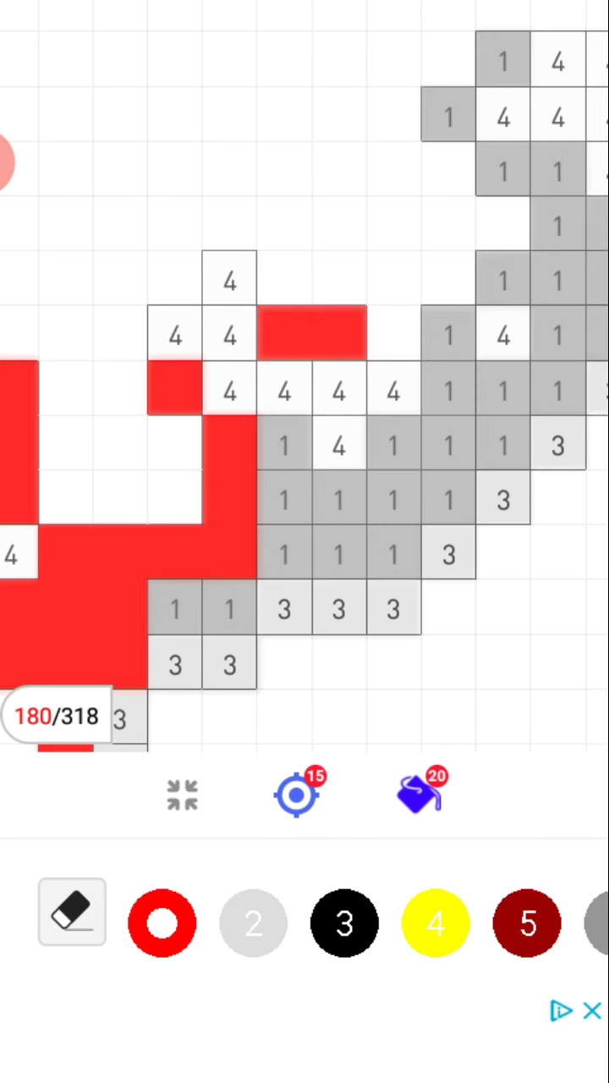
pyautogui.click(229, 608)
pyautogui.click(175, 608)
# Paint two runs, two rows and several leftover number-1 cells red.
pyautogui.moveTo(253, 339)
pyautogui.mouseDown()
pyautogui.moveTo(381, 296)
pyautogui.moveTo(287, 279)
pyautogui.mouseUp()
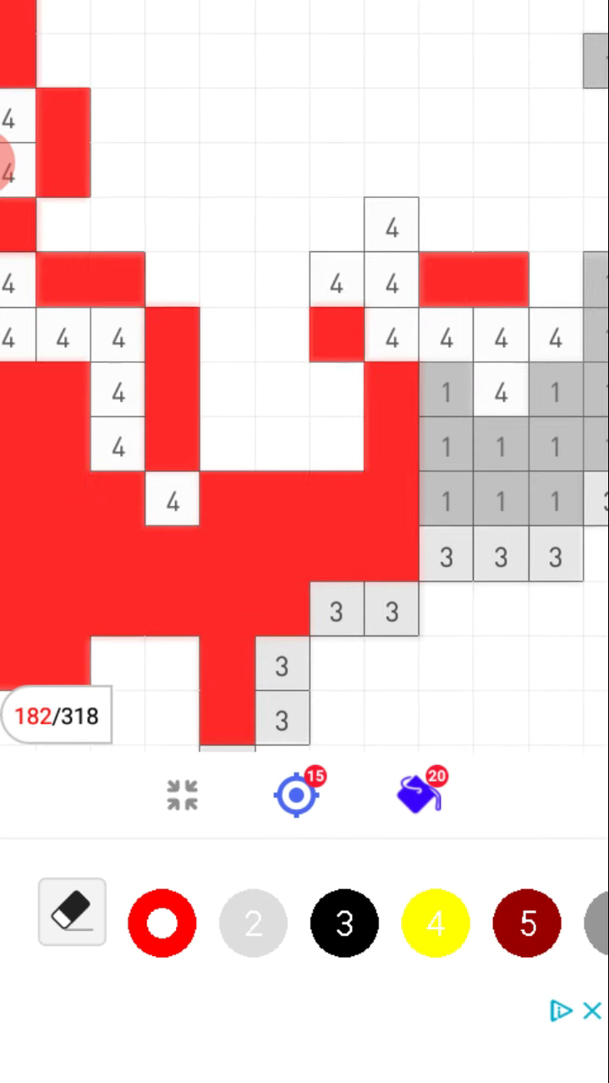
pyautogui.moveTo(446, 389); pyautogui.dragTo(446, 499)
pyautogui.moveTo(465, 254); pyautogui.dragTo(212, 381)
pyautogui.click(366, 254)
pyautogui.click(366, 308)
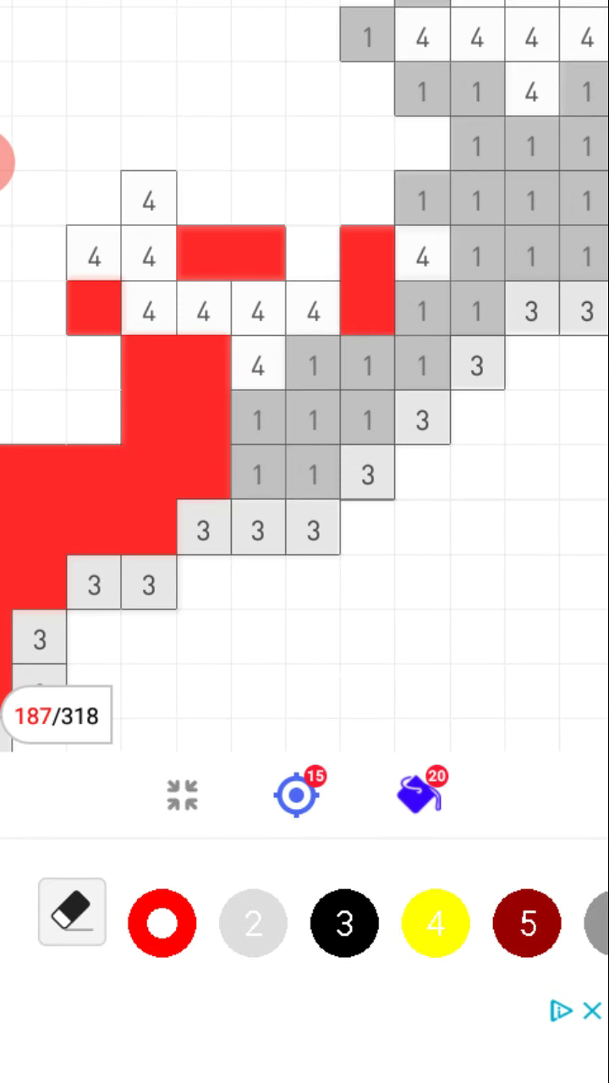
pyautogui.moveTo(367, 363); pyautogui.dragTo(313, 364)
pyautogui.moveTo(313, 418)
pyautogui.mouseDown()
pyautogui.moveTo(258, 418)
pyautogui.moveTo(313, 472)
pyautogui.mouseUp()
pyautogui.click(422, 308)
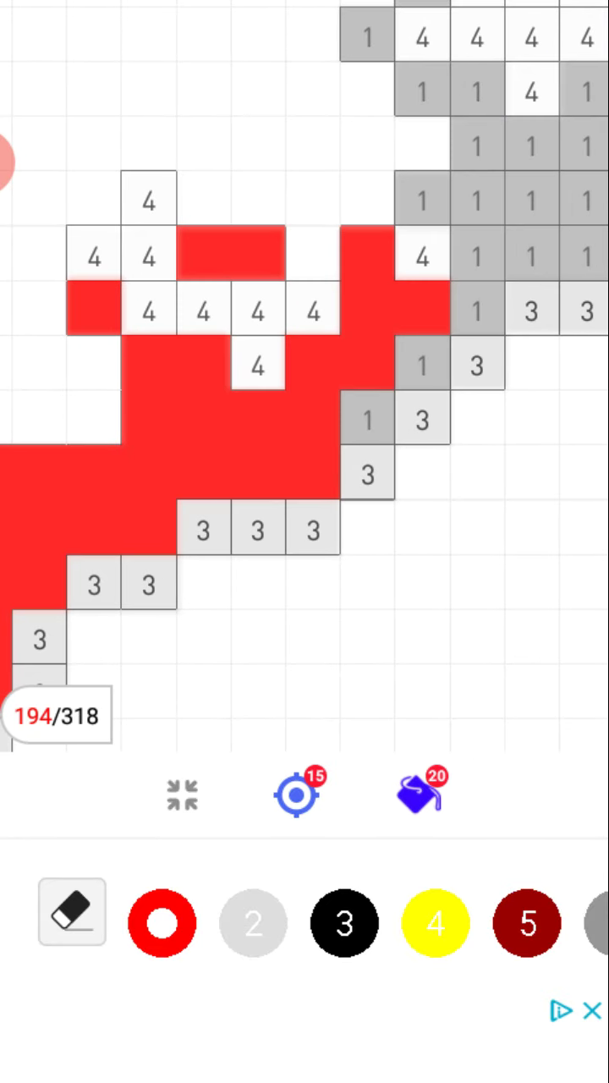
# Paint four rows of number-1 cells plus a short run and single cells red.
pyautogui.moveTo(423, 254); pyautogui.dragTo(127, 381)
pyautogui.click(176, 412)
pyautogui.moveTo(123, 300)
pyautogui.mouseDown()
pyautogui.moveTo(395, 301)
pyautogui.moveTo(451, 246)
pyautogui.mouseUp()
pyautogui.moveTo(341, 245)
pyautogui.mouseDown()
pyautogui.moveTo(177, 245)
pyautogui.moveTo(123, 190)
pyautogui.mouseUp()
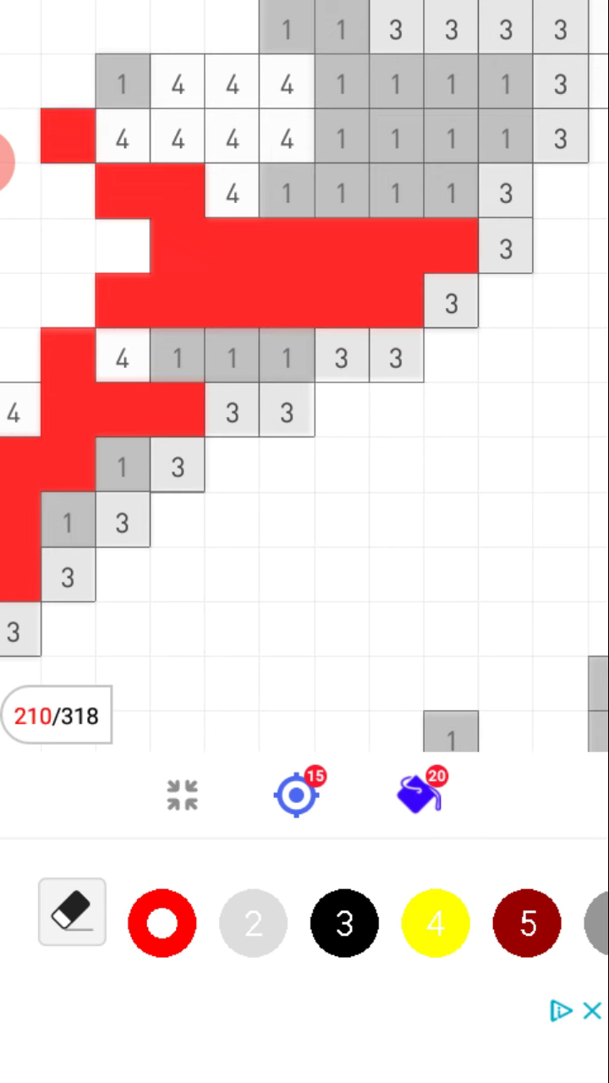
pyautogui.moveTo(68, 136); pyautogui.dragTo(123, 82)
pyautogui.moveTo(286, 190)
pyautogui.mouseDown()
pyautogui.moveTo(451, 190)
pyautogui.moveTo(505, 135)
pyautogui.mouseUp()
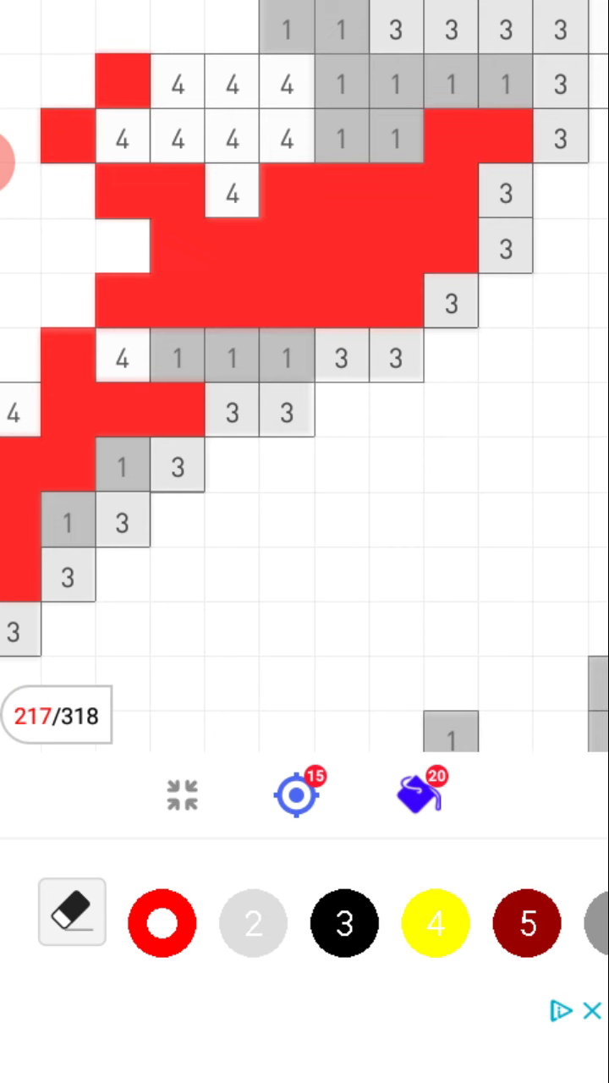
pyautogui.moveTo(232, 356); pyautogui.dragTo(177, 355)
pyautogui.click(286, 355)
# Fill a nearby cluster of number-1 cells red.
pyautogui.moveTo(339, 423); pyautogui.dragTo(253, 525)
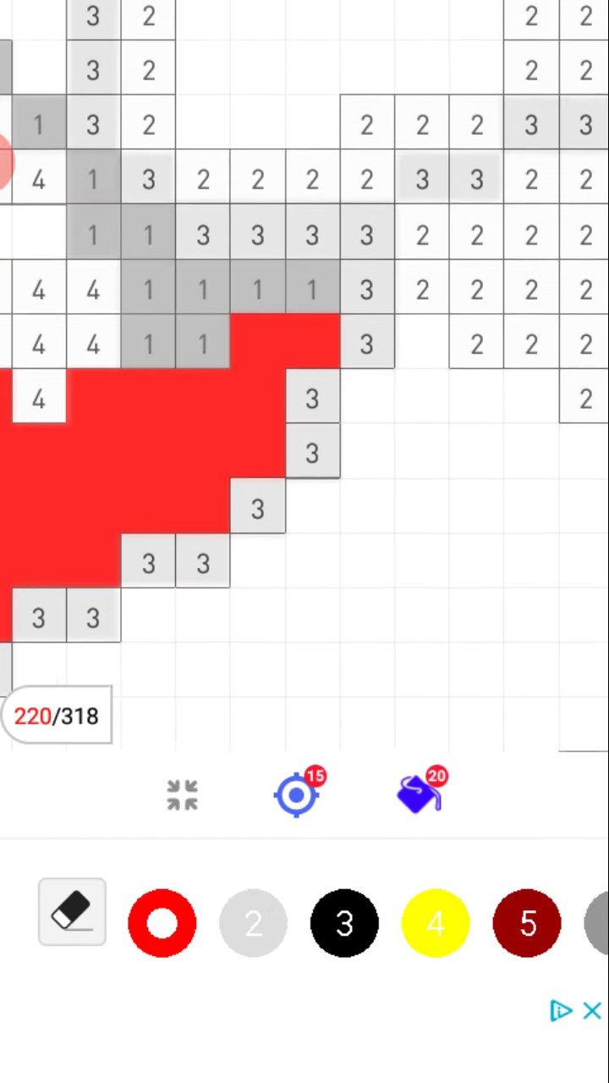
pyautogui.moveTo(313, 288); pyautogui.dragTo(258, 287)
pyautogui.moveTo(203, 342)
pyautogui.mouseDown()
pyautogui.moveTo(148, 342)
pyautogui.moveTo(148, 237)
pyautogui.mouseUp()
pyautogui.moveTo(93, 237); pyautogui.dragTo(93, 182)
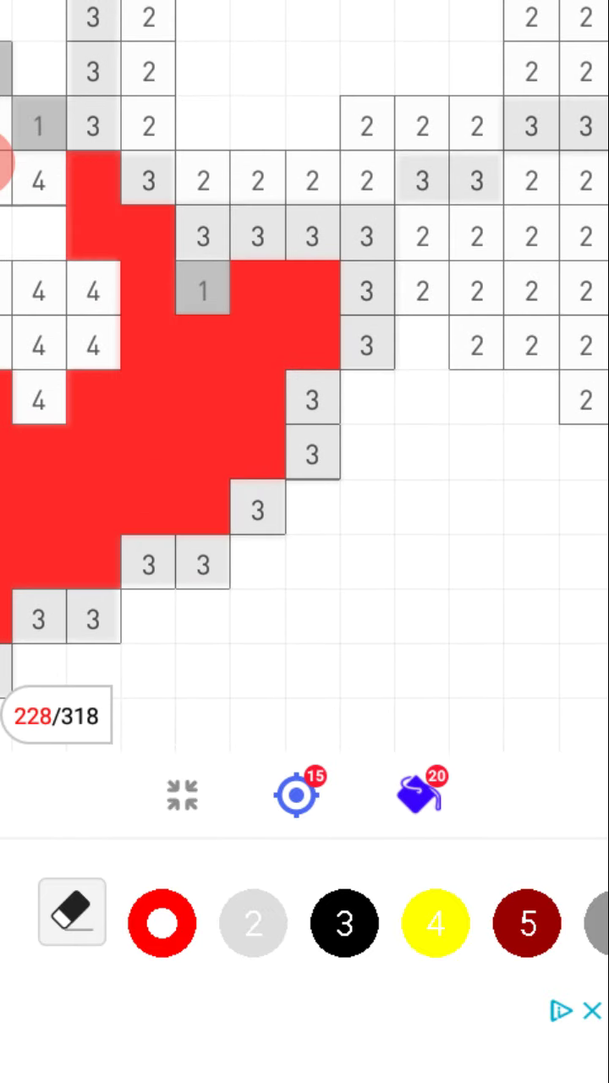
pyautogui.click(203, 288)
# Fill two leftover number-1 cells and two columns near the head red.
pyautogui.moveTo(339, 507); pyautogui.dragTo(398, 550)
pyautogui.moveTo(169, 338); pyautogui.dragTo(355, 296)
pyautogui.moveTo(266, 287)
pyautogui.mouseDown()
pyautogui.moveTo(317, 338)
pyautogui.moveTo(296, 439)
pyautogui.mouseUp()
pyautogui.moveTo(339, 339); pyautogui.dragTo(423, 592)
pyautogui.moveTo(422, 423); pyautogui.dragTo(169, 296)
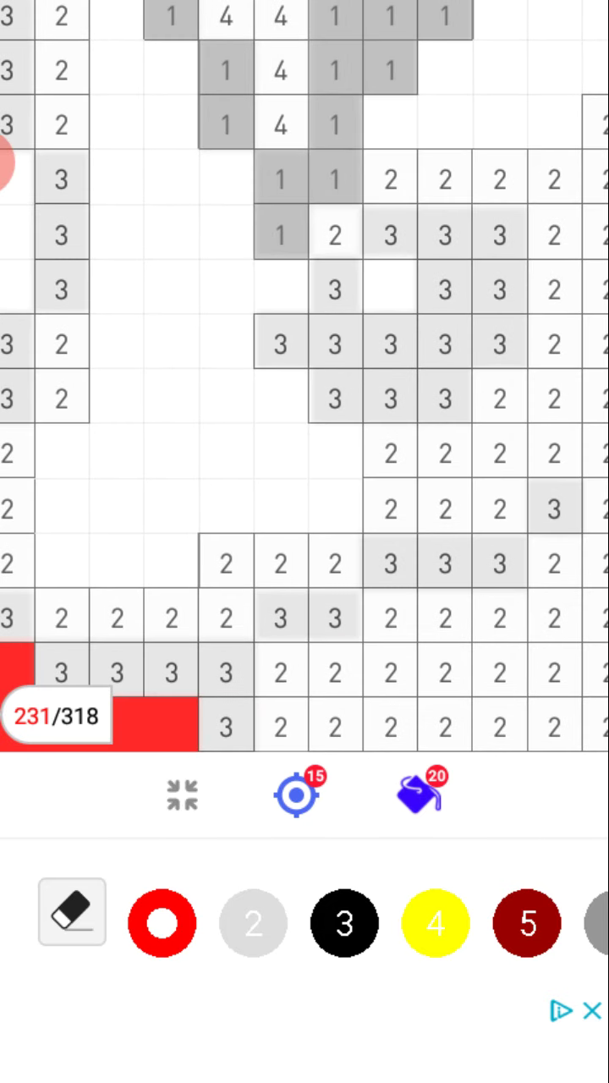
pyautogui.moveTo(338, 254); pyautogui.dragTo(329, 559)
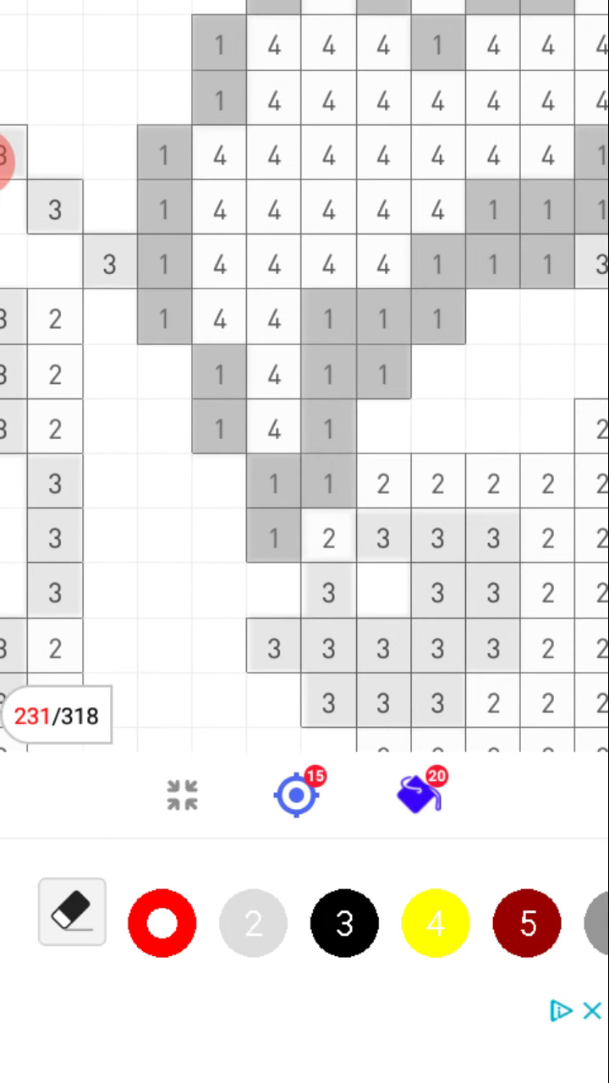
pyautogui.moveTo(163, 153); pyautogui.dragTo(163, 317)
pyautogui.moveTo(220, 372); pyautogui.dragTo(220, 428)
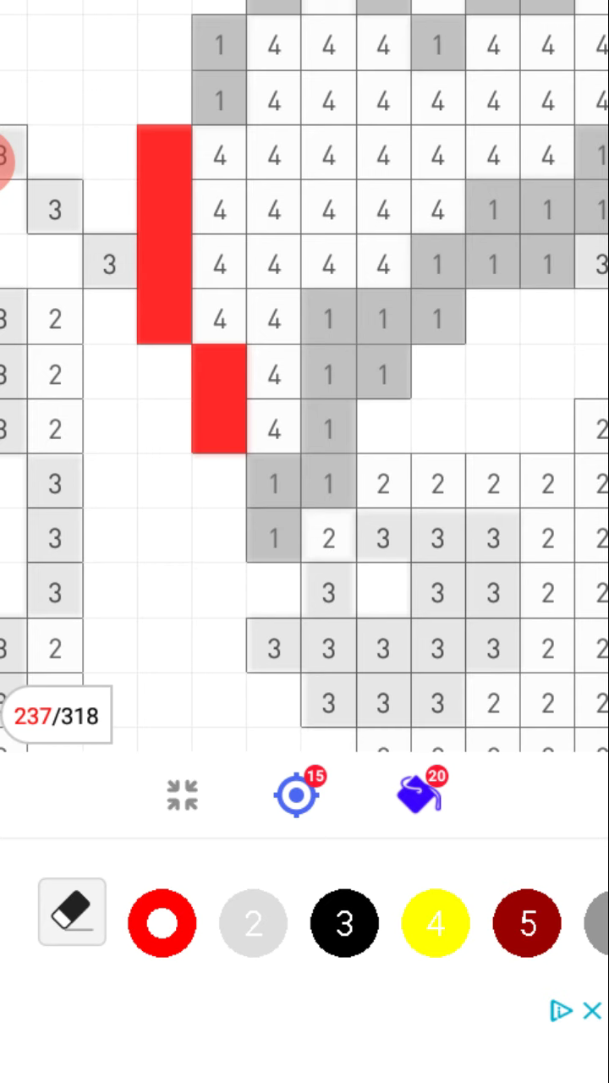
# Paint a diagonal line of number-1 cells and three leftovers red.
pyautogui.moveTo(273, 537); pyautogui.dragTo(274, 482)
pyautogui.moveTo(328, 482); pyautogui.dragTo(328, 373)
pyautogui.moveTo(383, 317); pyautogui.dragTo(437, 262)
pyautogui.moveTo(493, 263); pyautogui.dragTo(549, 207)
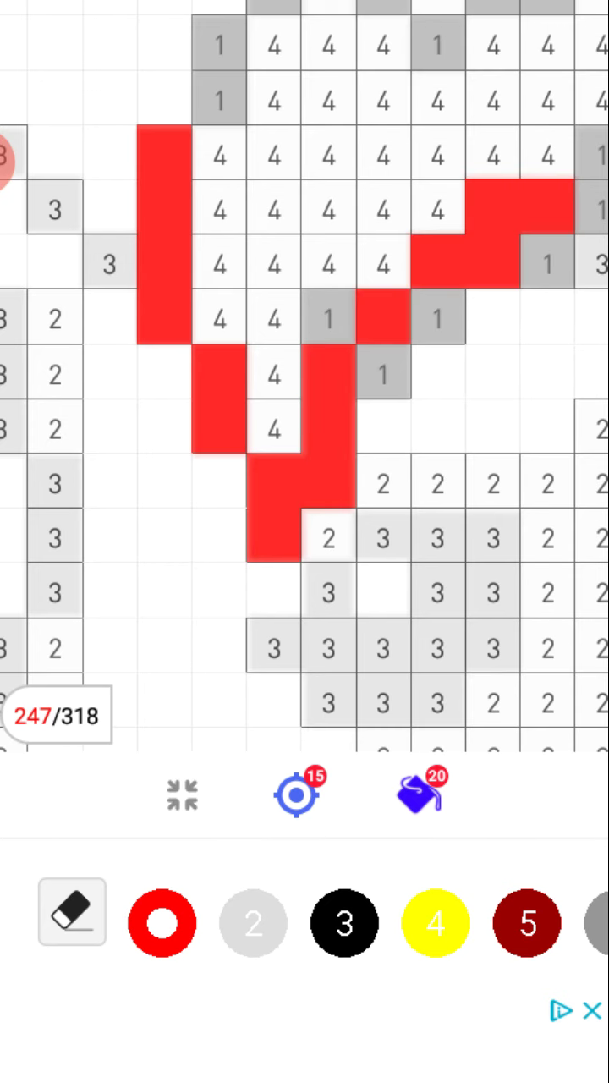
pyautogui.click(382, 372)
pyautogui.click(329, 317)
pyautogui.click(438, 317)
# Paint a pair, a row and a diagonal of number-1 cells red.
pyautogui.moveTo(423, 381); pyautogui.dragTo(169, 389)
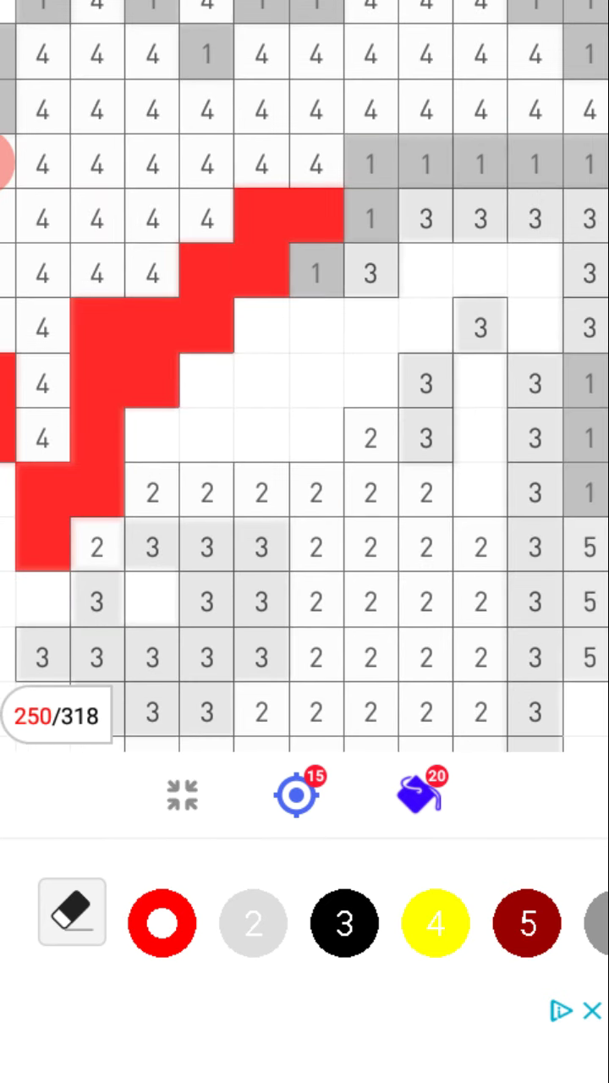
pyautogui.moveTo(316, 272); pyautogui.dragTo(424, 164)
pyautogui.click(533, 164)
pyautogui.moveTo(169, 423); pyautogui.dragTo(422, 254)
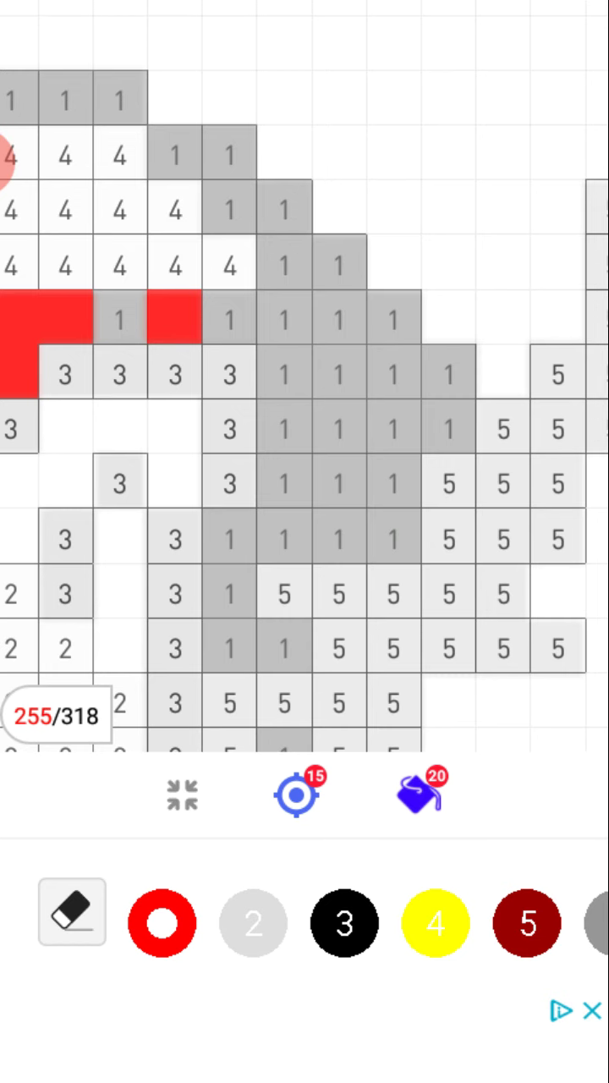
pyautogui.moveTo(119, 317); pyautogui.dragTo(339, 262)
pyautogui.moveTo(284, 210); pyautogui.dragTo(174, 154)
pyautogui.click(119, 154)
# Paint the top run of the outline and the remaining number-1 cells nearby red.
pyautogui.moveTo(254, 423); pyautogui.dragTo(373, 626)
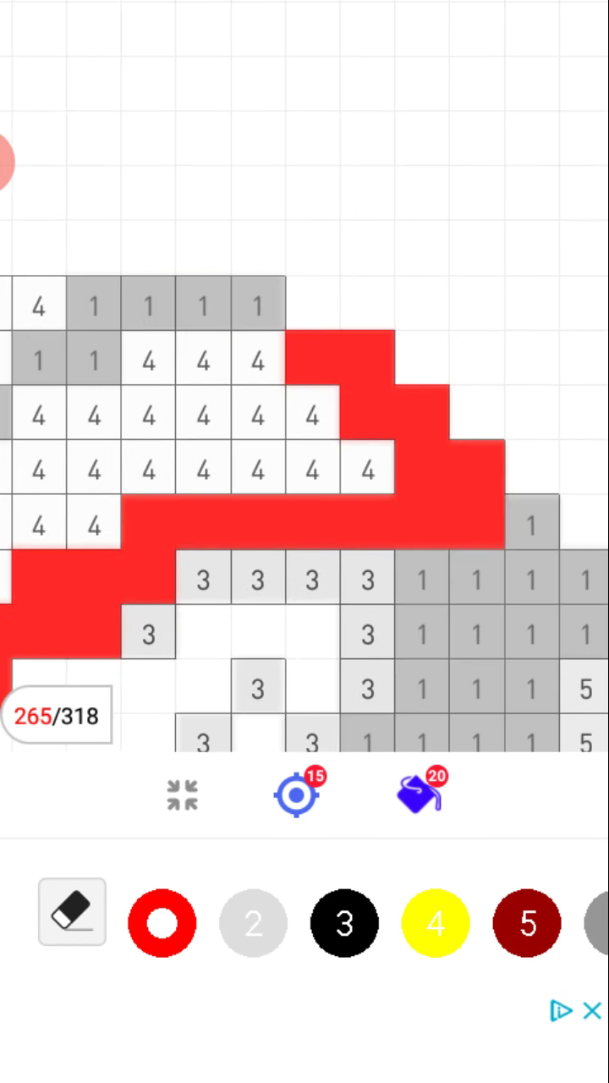
pyautogui.moveTo(423, 423); pyautogui.dragTo(254, 398)
pyautogui.moveTo(431, 277)
pyautogui.mouseDown()
pyautogui.moveTo(267, 278)
pyautogui.moveTo(212, 335)
pyautogui.mouseUp()
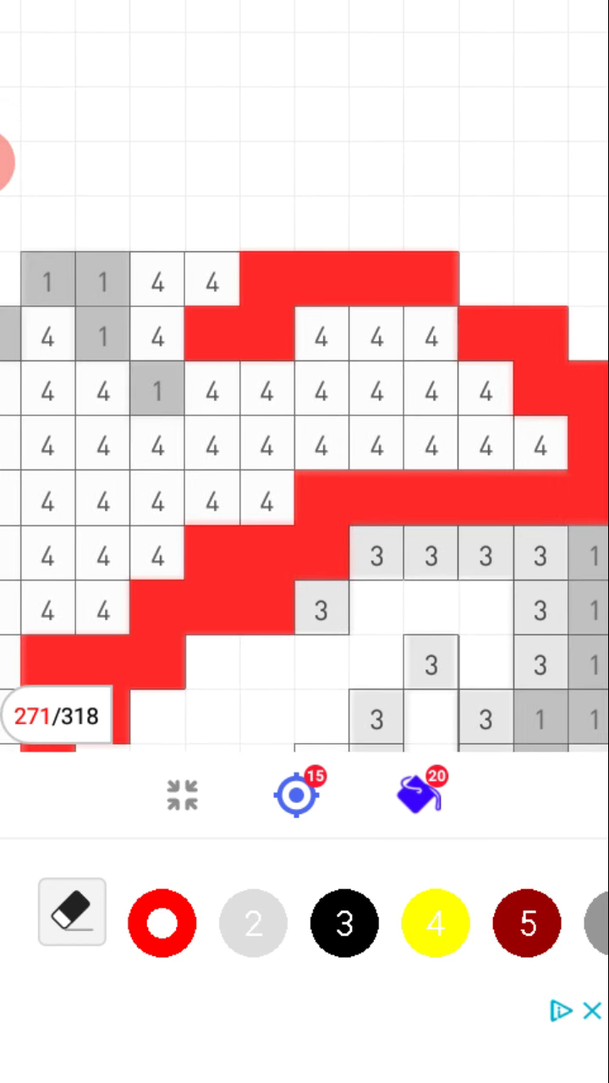
pyautogui.moveTo(127, 381); pyautogui.dragTo(254, 296)
pyautogui.click(364, 302)
pyautogui.moveTo(309, 195); pyautogui.dragTo(201, 249)
pyautogui.moveTo(146, 302); pyautogui.dragTo(146, 357)
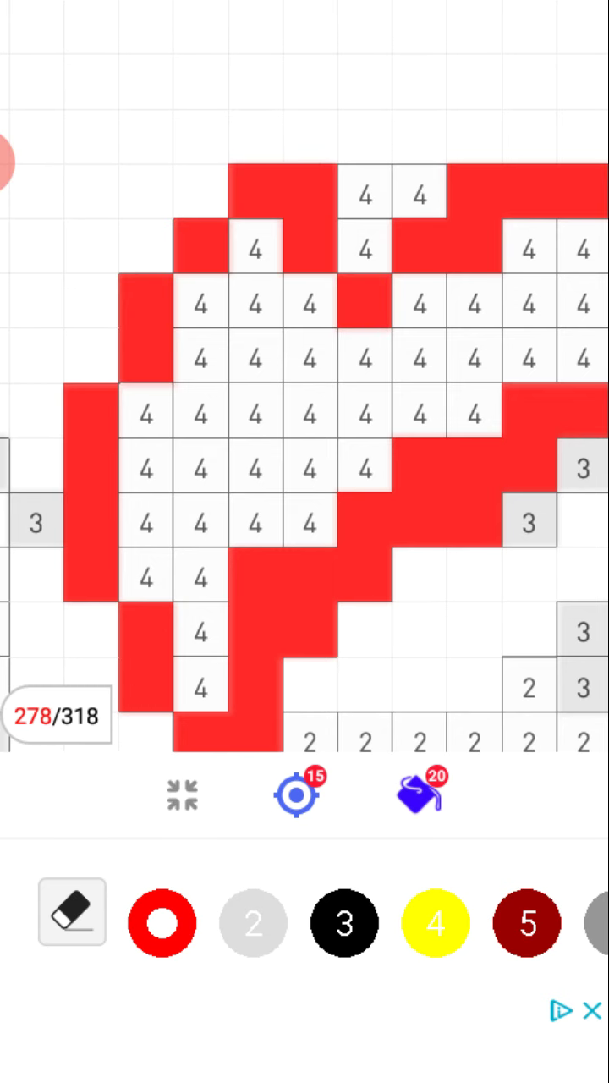
# Fill the columns and leftover number-1 cells in the lower body red.
pyautogui.moveTo(423, 592); pyautogui.dragTo(212, 296)
pyautogui.moveTo(339, 507); pyautogui.dragTo(254, 381)
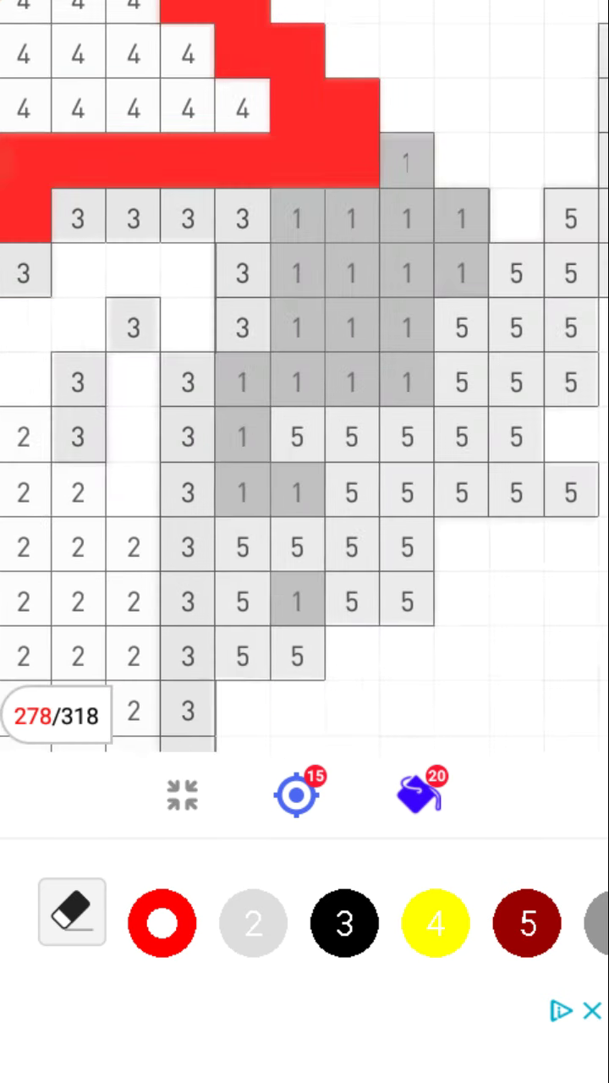
pyautogui.moveTo(376, 147); pyautogui.dragTo(376, 311)
pyautogui.click(377, 367)
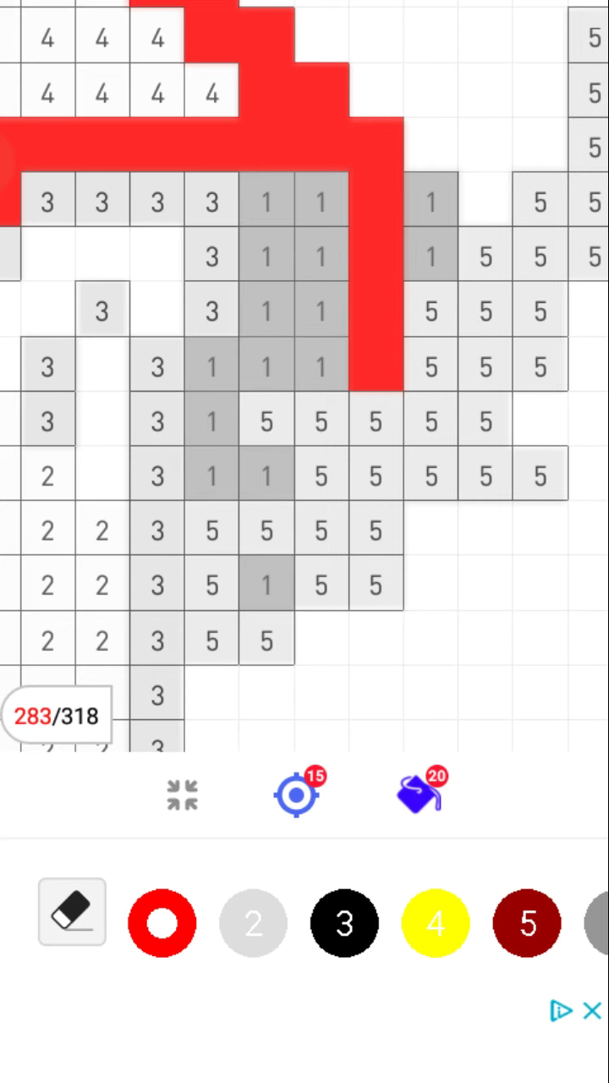
pyautogui.click(432, 201)
pyautogui.moveTo(320, 311); pyautogui.dragTo(320, 201)
pyautogui.moveTo(265, 201); pyautogui.dragTo(266, 366)
pyautogui.click(321, 366)
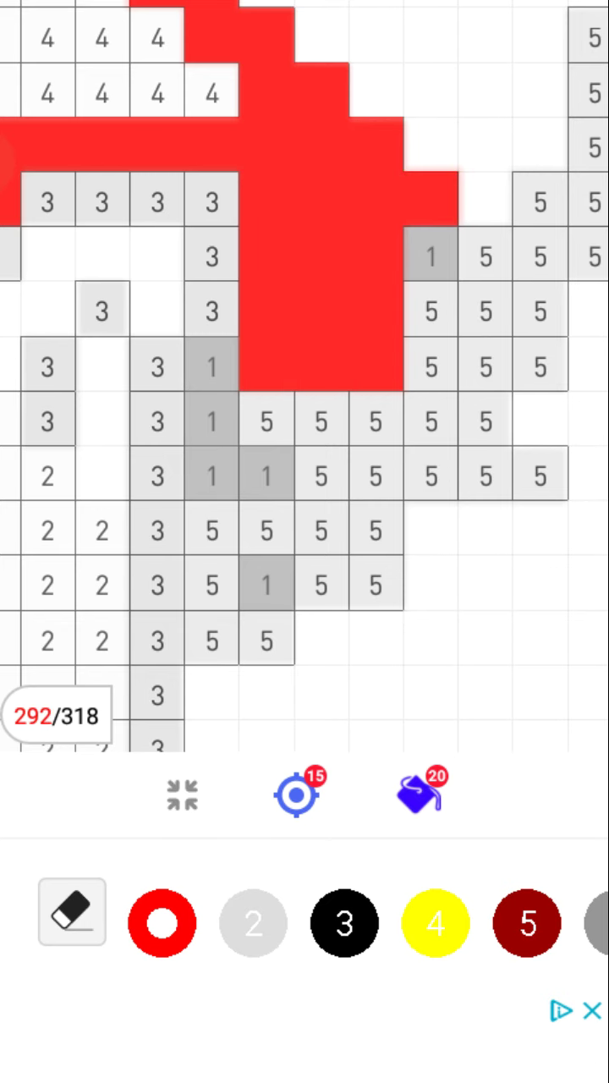
pyautogui.moveTo(212, 366); pyautogui.dragTo(212, 476)
pyautogui.click(265, 476)
pyautogui.click(266, 584)
# Search the picture for unfilled number-1 cells and fill a stray one red.
pyautogui.moveTo(423, 338); pyautogui.dragTo(127, 211)
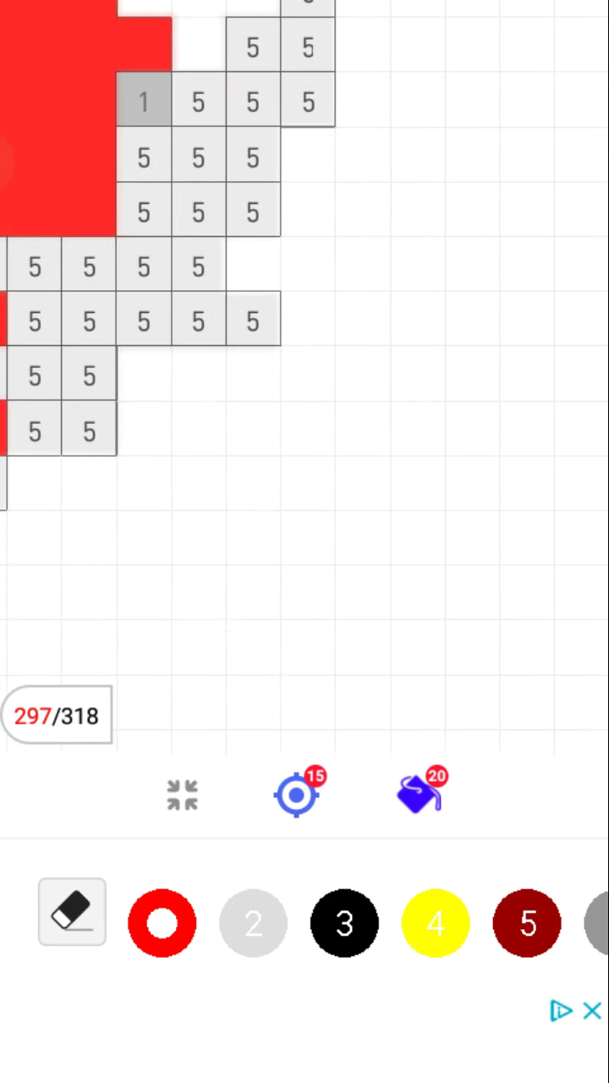
pyautogui.moveTo(254, 254); pyautogui.dragTo(212, 507)
pyautogui.moveTo(254, 339); pyautogui.dragTo(381, 592)
pyautogui.click(279, 565)
pyautogui.moveTo(339, 592)
pyautogui.mouseDown()
pyautogui.moveTo(338, 170)
pyautogui.moveTo(338, 211)
pyautogui.mouseUp()
pyautogui.moveTo(339, 508); pyautogui.dragTo(338, 296)
pyautogui.moveTo(338, 592)
pyautogui.mouseDown()
pyautogui.moveTo(253, 253)
pyautogui.moveTo(212, 212)
pyautogui.mouseUp()
pyautogui.moveTo(339, 508); pyautogui.dragTo(339, 338)
pyautogui.moveTo(211, 381); pyautogui.dragTo(448, 363)
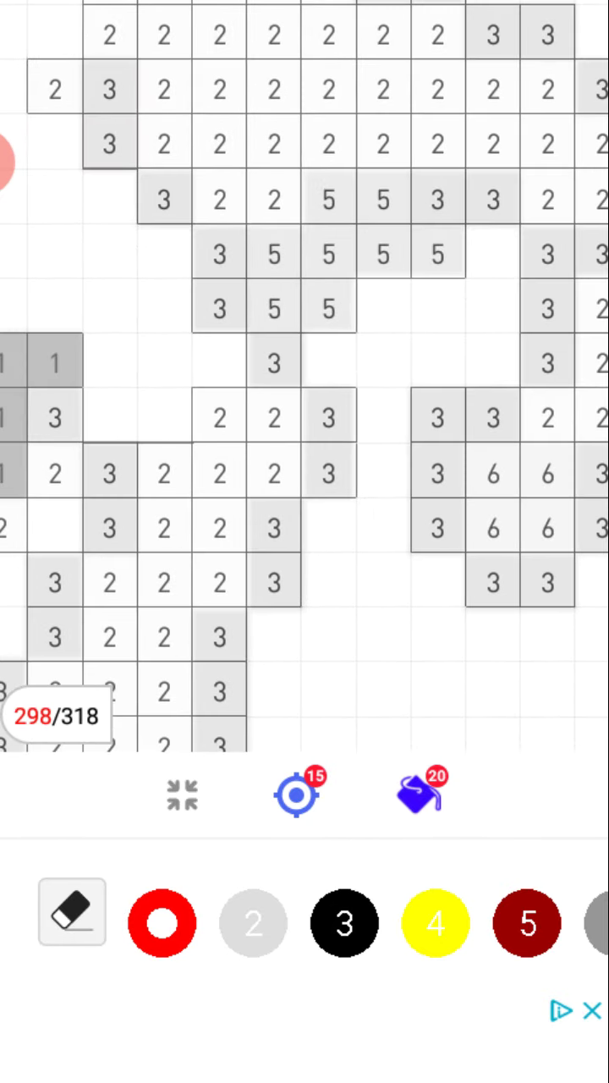
pyautogui.moveTo(338, 508); pyautogui.dragTo(322, 253)
# Paint an L-shaped run, a block and short runs of number-1 cells red.
pyautogui.moveTo(423, 344)
pyautogui.mouseDown()
pyautogui.moveTo(313, 344)
pyautogui.moveTo(258, 178)
pyautogui.mouseUp()
pyautogui.moveTo(368, 398)
pyautogui.mouseDown()
pyautogui.moveTo(313, 397)
pyautogui.moveTo(313, 508)
pyautogui.mouseUp()
pyautogui.click(368, 452)
pyautogui.moveTo(258, 453); pyautogui.dragTo(203, 452)
pyautogui.moveTo(203, 287); pyautogui.dragTo(93, 287)
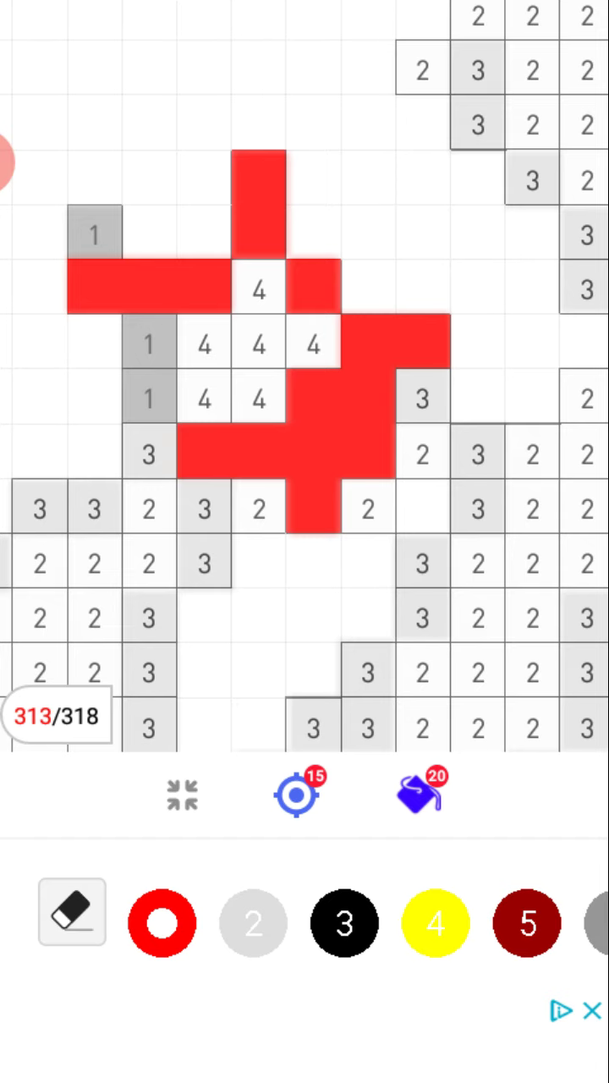
pyautogui.click(93, 233)
pyautogui.moveTo(148, 342); pyautogui.dragTo(148, 398)
# Find and fill the final two number-1 cells so red reaches 318/318.
pyautogui.moveTo(253, 634); pyautogui.dragTo(364, 287)
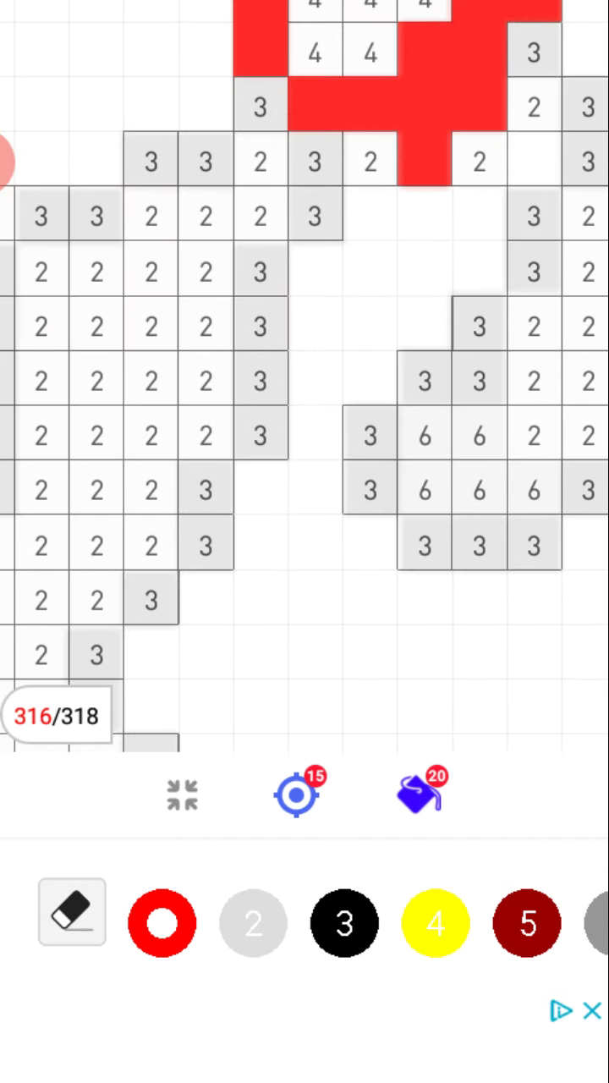
pyautogui.moveTo(305, 508); pyautogui.dragTo(195, 253)
pyautogui.moveTo(339, 423); pyautogui.dragTo(254, 423)
pyautogui.moveTo(254, 339); pyautogui.dragTo(372, 212)
pyautogui.moveTo(338, 254); pyautogui.dragTo(254, 507)
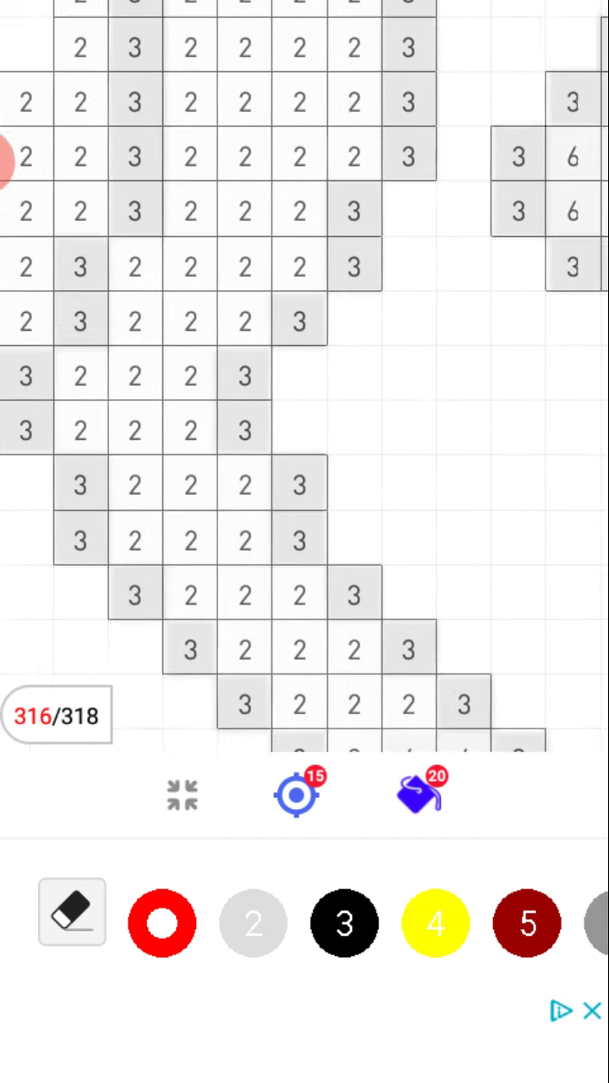
pyautogui.moveTo(305, 508); pyautogui.dragTo(355, 380)
pyautogui.moveTo(338, 507); pyautogui.dragTo(211, 211)
pyautogui.moveTo(254, 339); pyautogui.dragTo(338, 355)
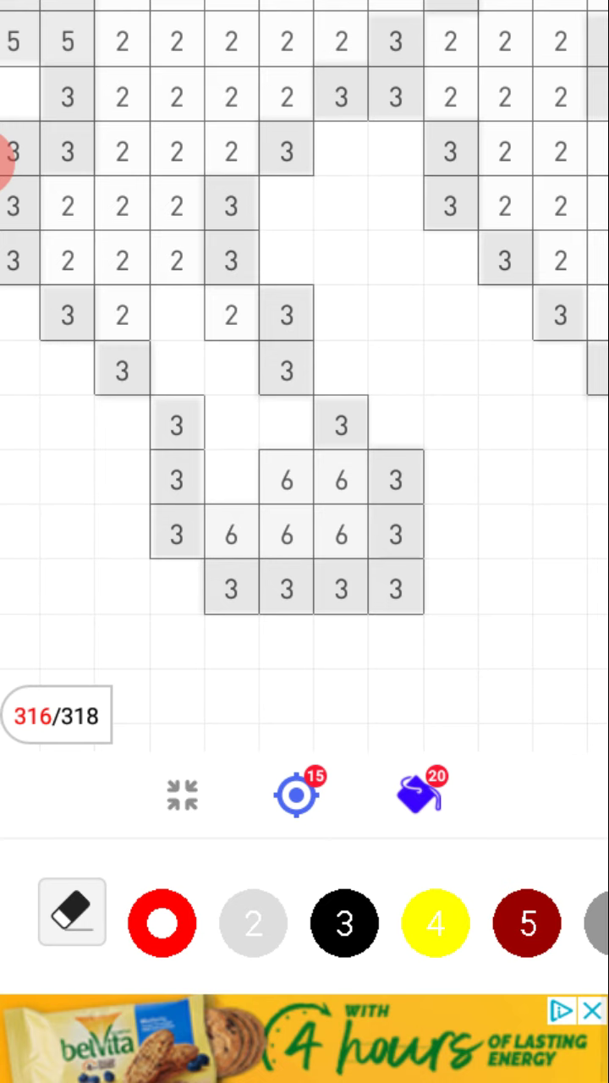
pyautogui.moveTo(254, 254)
pyautogui.mouseDown()
pyautogui.moveTo(355, 508)
pyautogui.moveTo(338, 508)
pyautogui.mouseUp()
pyautogui.moveTo(254, 338); pyautogui.dragTo(381, 423)
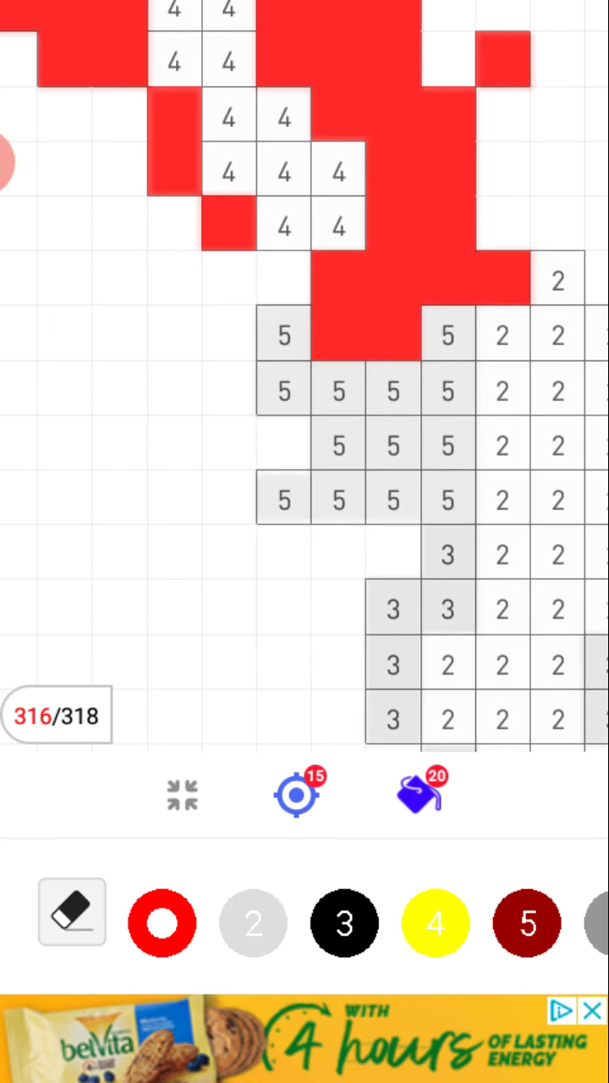
pyautogui.moveTo(254, 253)
pyautogui.mouseDown()
pyautogui.moveTo(288, 422)
pyautogui.moveTo(279, 508)
pyautogui.moveTo(169, 339)
pyautogui.mouseUp()
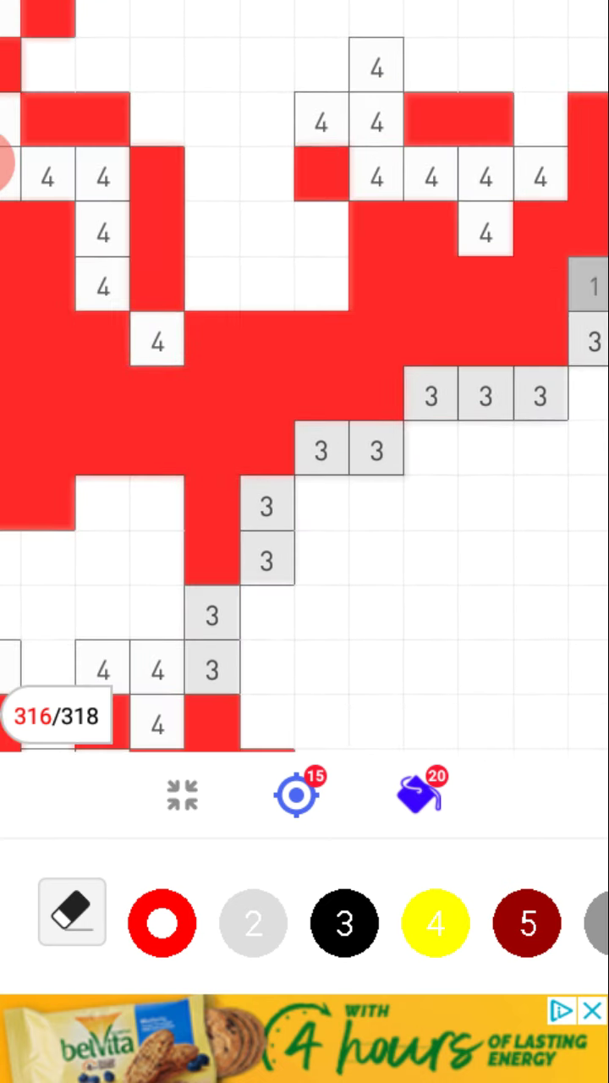
pyautogui.moveTo(254, 507); pyautogui.dragTo(211, 380)
pyautogui.moveTo(254, 338); pyautogui.dragTo(279, 364)
pyautogui.click(250, 415)
pyautogui.click(195, 467)
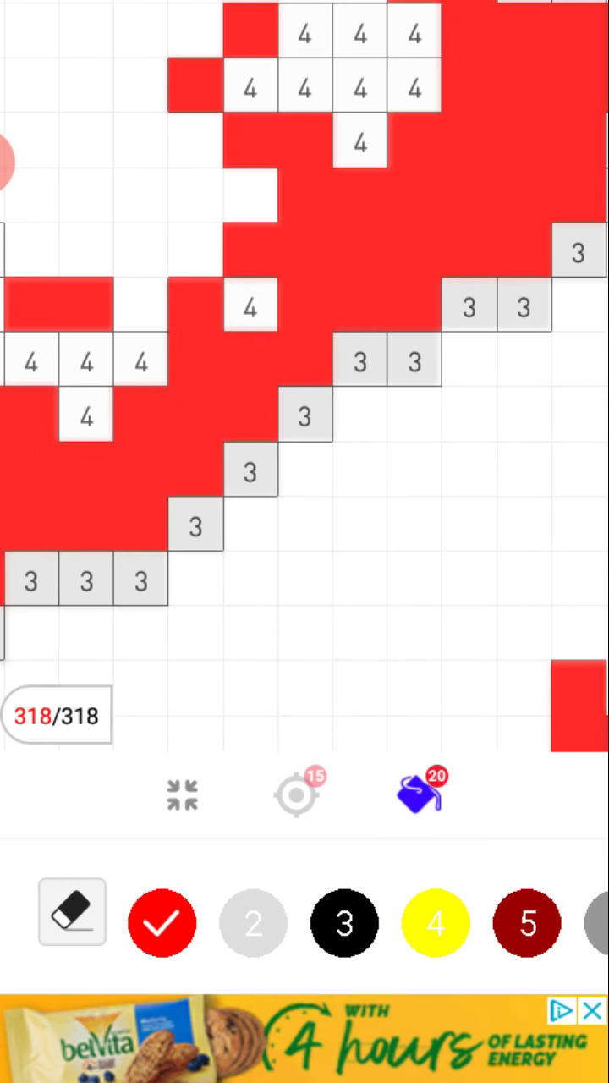
# Paint a diagonal of number-3 cells black, then all visible number-4 cells yellow.
pyautogui.click(344, 920)
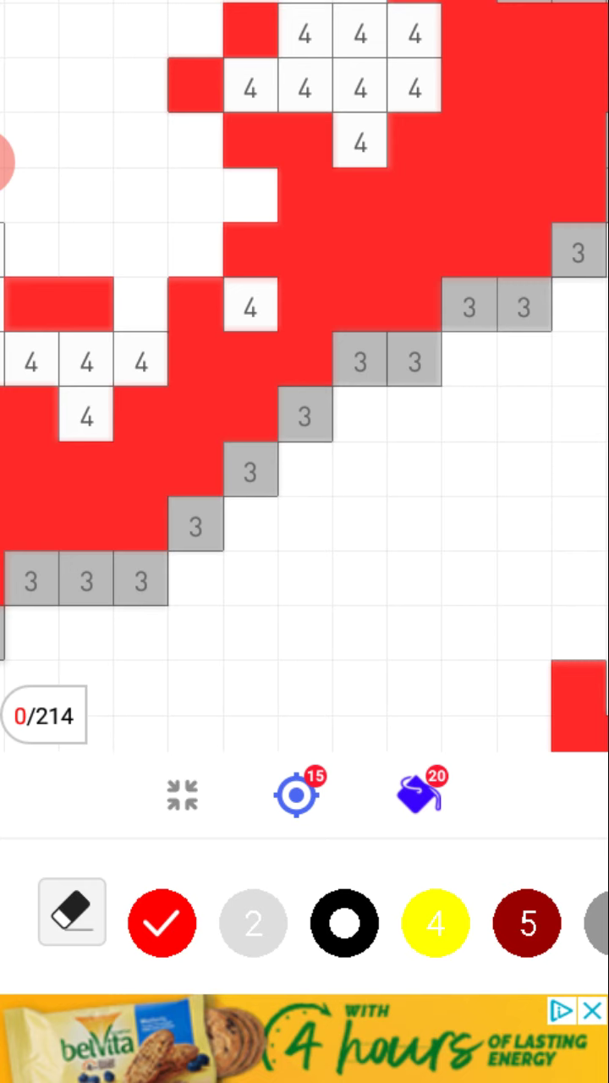
pyautogui.moveTo(578, 251)
pyautogui.mouseDown()
pyautogui.moveTo(522, 304)
pyautogui.moveTo(469, 305)
pyautogui.moveTo(305, 415)
pyautogui.moveTo(141, 581)
pyautogui.moveTo(31, 581)
pyautogui.mouseUp()
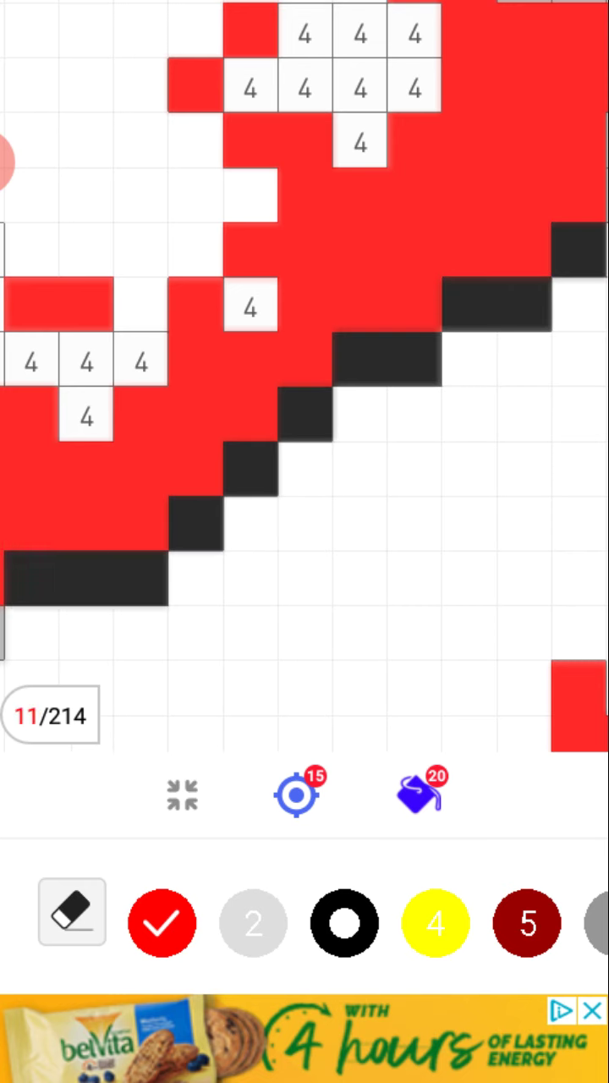
pyautogui.click(435, 920)
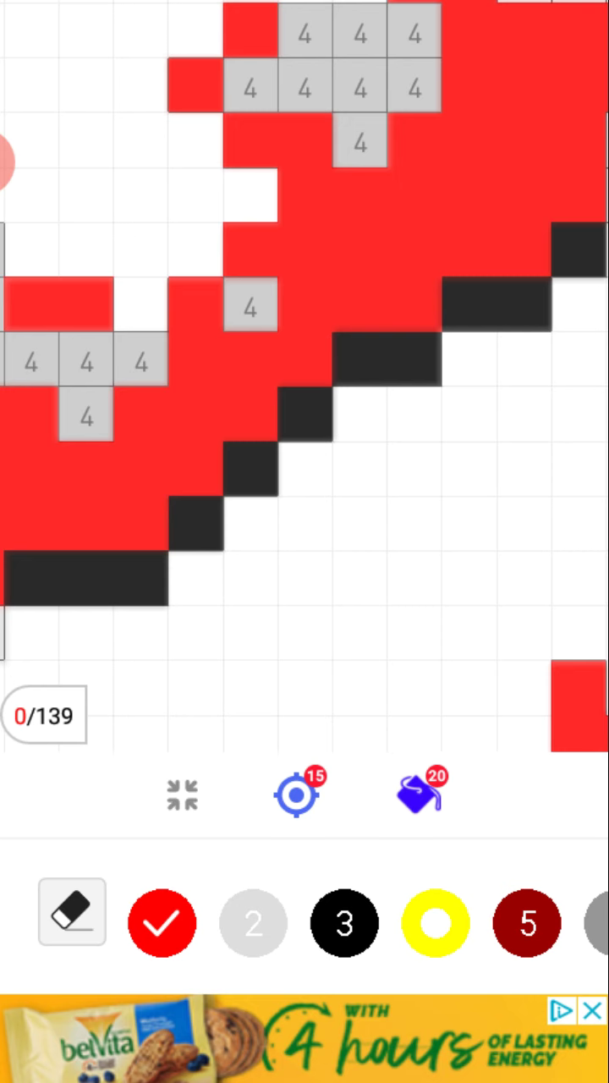
pyautogui.click(250, 304)
pyautogui.moveTo(140, 359)
pyautogui.mouseDown()
pyautogui.moveTo(85, 414)
pyautogui.moveTo(30, 360)
pyautogui.mouseUp()
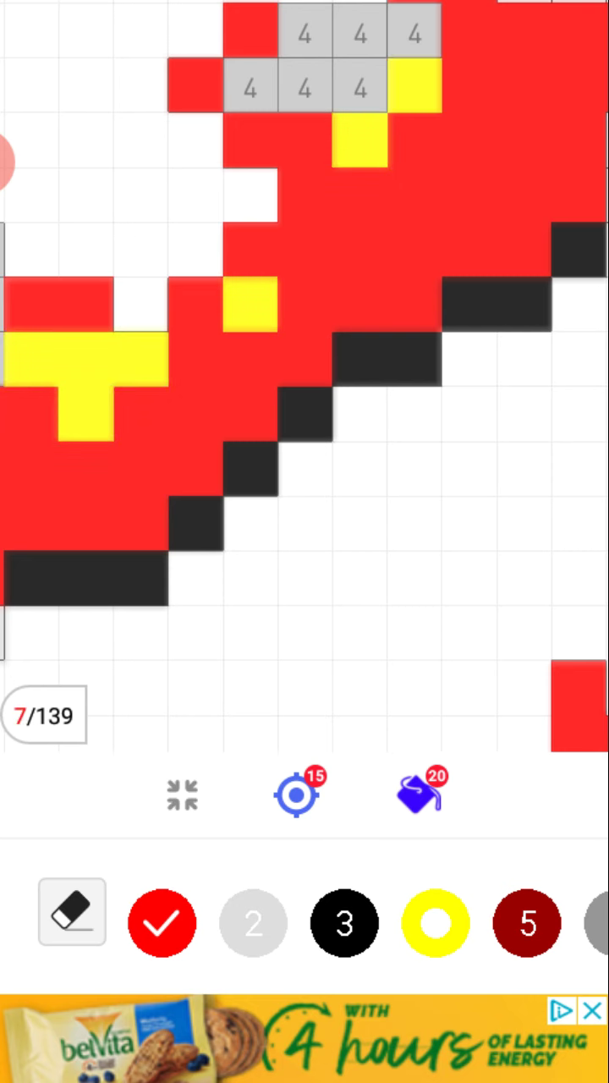
pyautogui.moveTo(414, 34); pyautogui.dragTo(304, 33)
pyautogui.moveTo(249, 86); pyautogui.dragTo(359, 87)
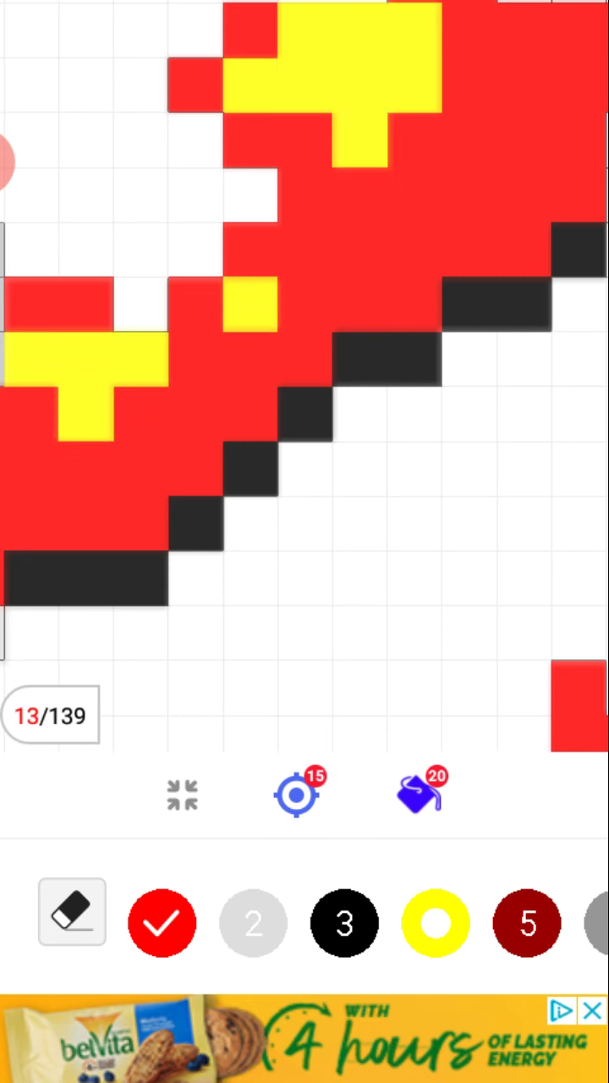
pyautogui.moveTo(508, 922); pyautogui.dragTo(406, 922)
# Select grey colour 6 and paint the first number-6 cells in the lower area.
pyautogui.click(562, 922)
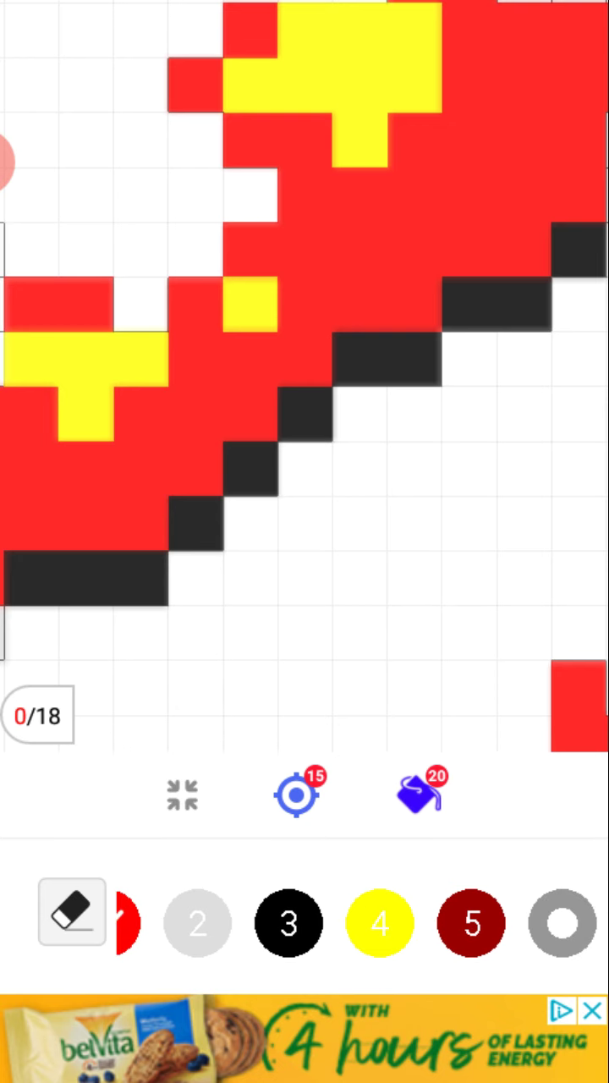
pyautogui.moveTo(423, 550); pyautogui.dragTo(338, 355)
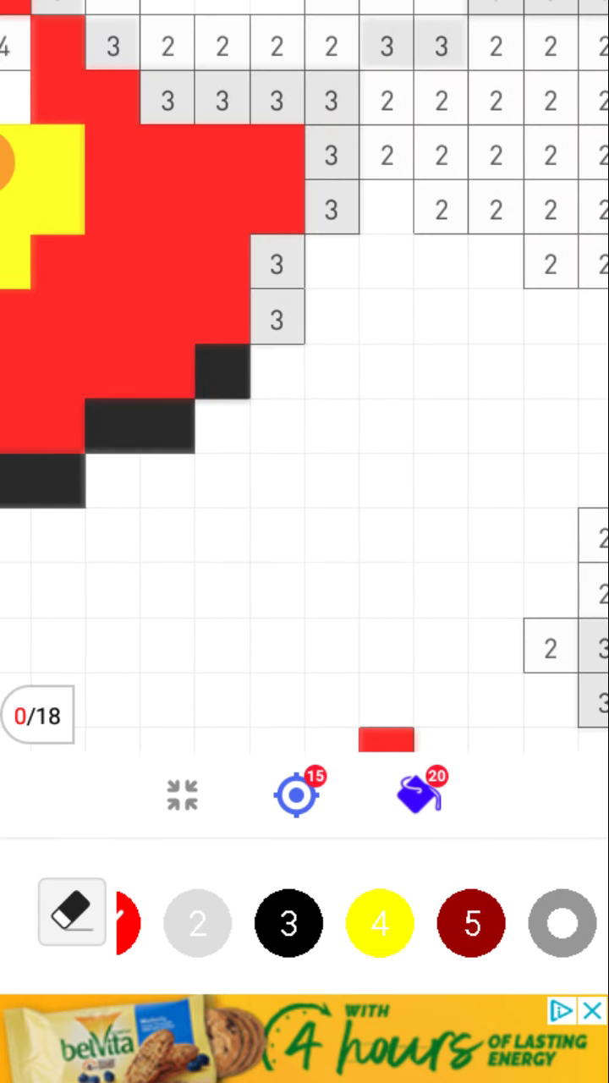
pyautogui.moveTo(338, 592); pyautogui.dragTo(339, 211)
pyautogui.moveTo(339, 592); pyautogui.dragTo(254, 347)
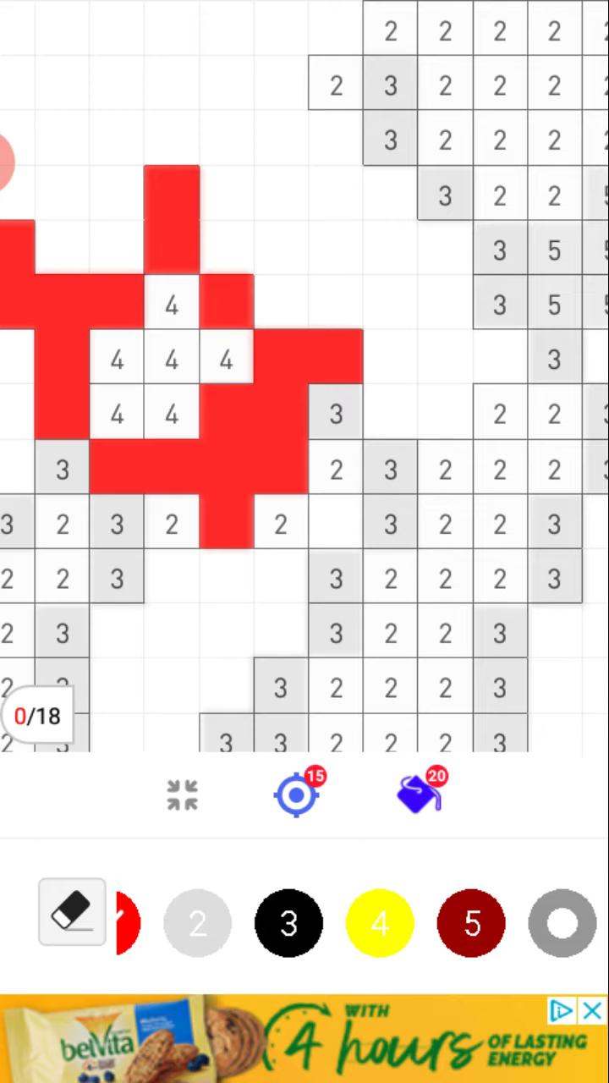
pyautogui.moveTo(211, 592)
pyautogui.mouseDown()
pyautogui.moveTo(330, 406)
pyautogui.moveTo(457, 283)
pyautogui.mouseUp()
pyautogui.click(471, 491)
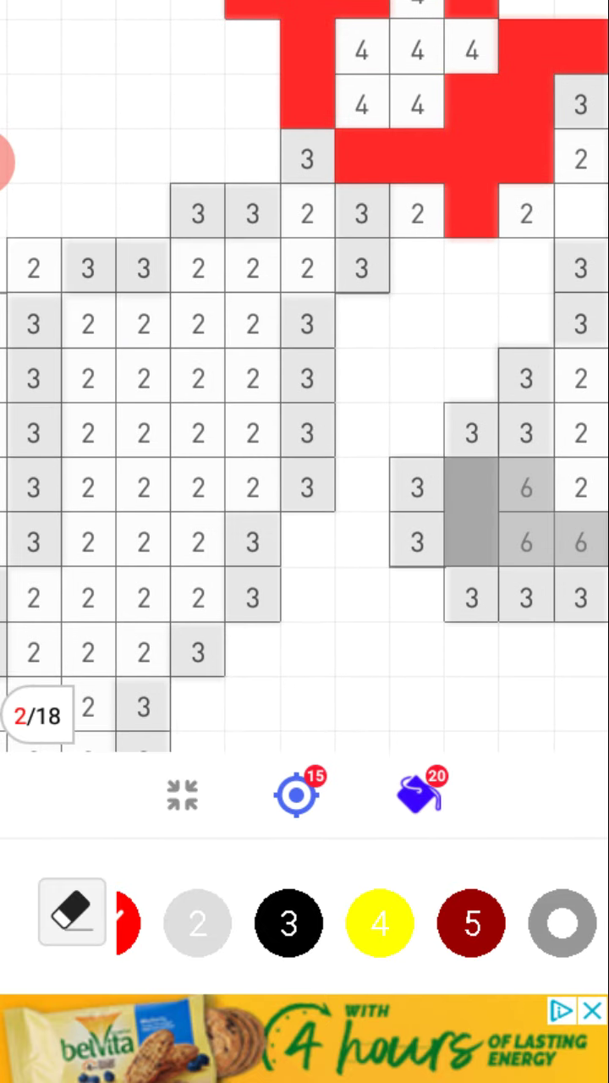
pyautogui.moveTo(471, 542); pyautogui.dragTo(525, 490)
pyautogui.moveTo(423, 338); pyautogui.dragTo(195, 305)
pyautogui.click(354, 507)
pyautogui.click(298, 508)
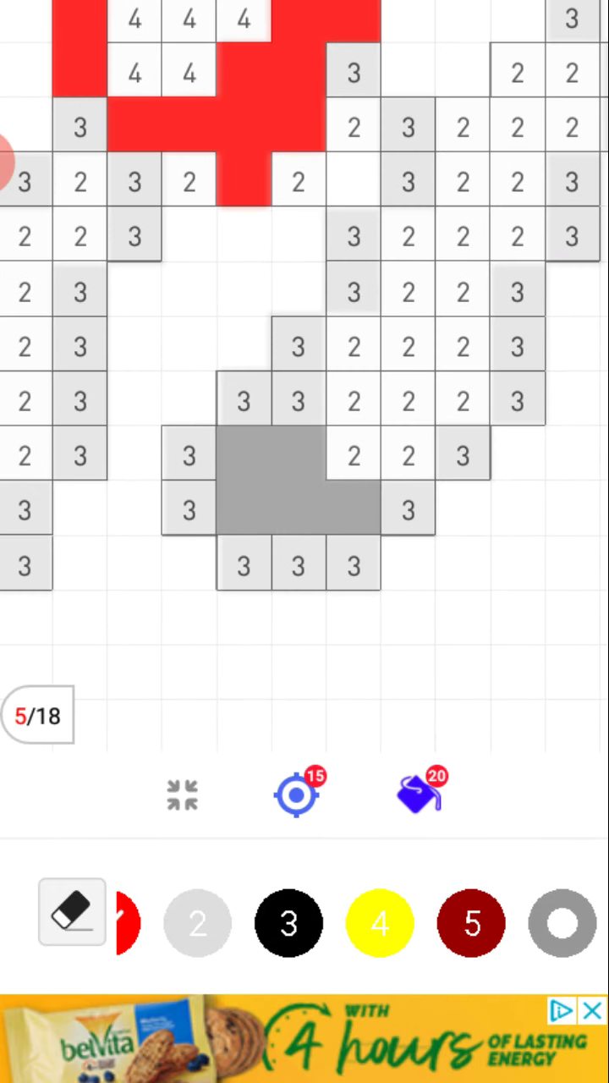
# Paint another six number-6 cells grey elsewhere on the horse.
pyautogui.moveTo(254, 338)
pyautogui.mouseDown()
pyautogui.moveTo(305, 364)
pyautogui.moveTo(465, 296)
pyautogui.mouseUp()
pyautogui.moveTo(423, 338); pyautogui.dragTo(254, 381)
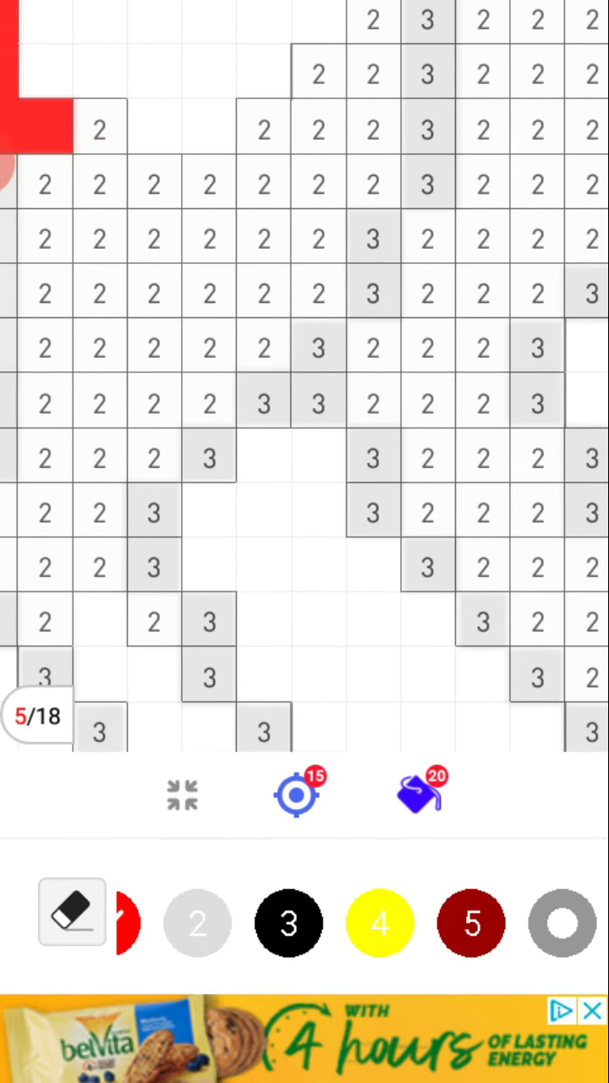
pyautogui.moveTo(305, 507); pyautogui.dragTo(304, 211)
pyautogui.click(122, 491)
pyautogui.click(69, 490)
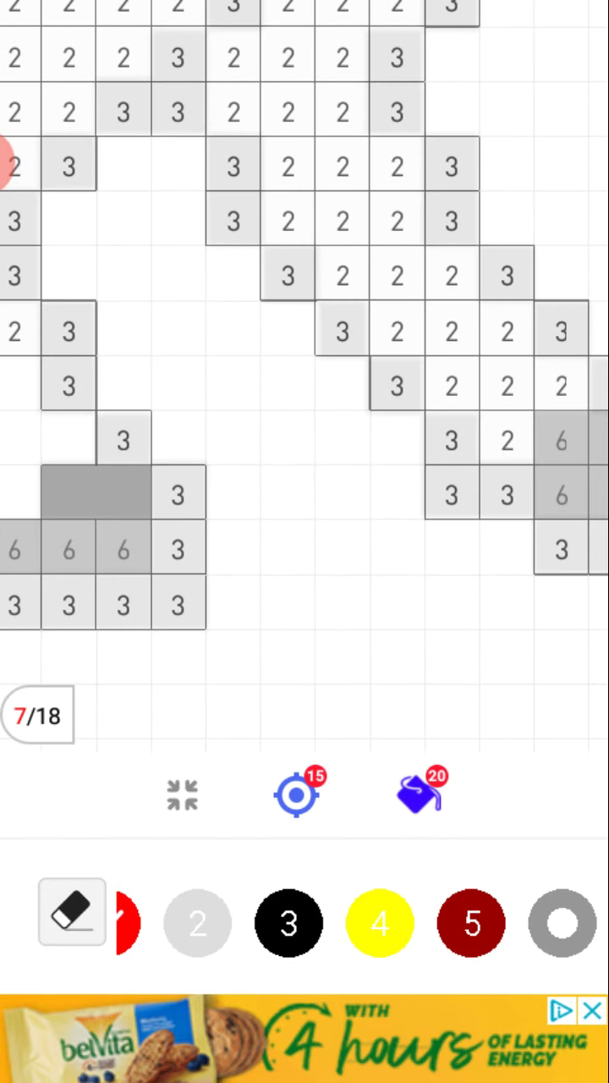
pyautogui.moveTo(507, 465); pyautogui.dragTo(296, 423)
pyautogui.click(457, 419)
pyautogui.click(402, 421)
pyautogui.click(401, 476)
pyautogui.click(457, 476)
# Paint a row of three more number-6 cells grey.
pyautogui.moveTo(423, 381); pyautogui.dragTo(211, 423)
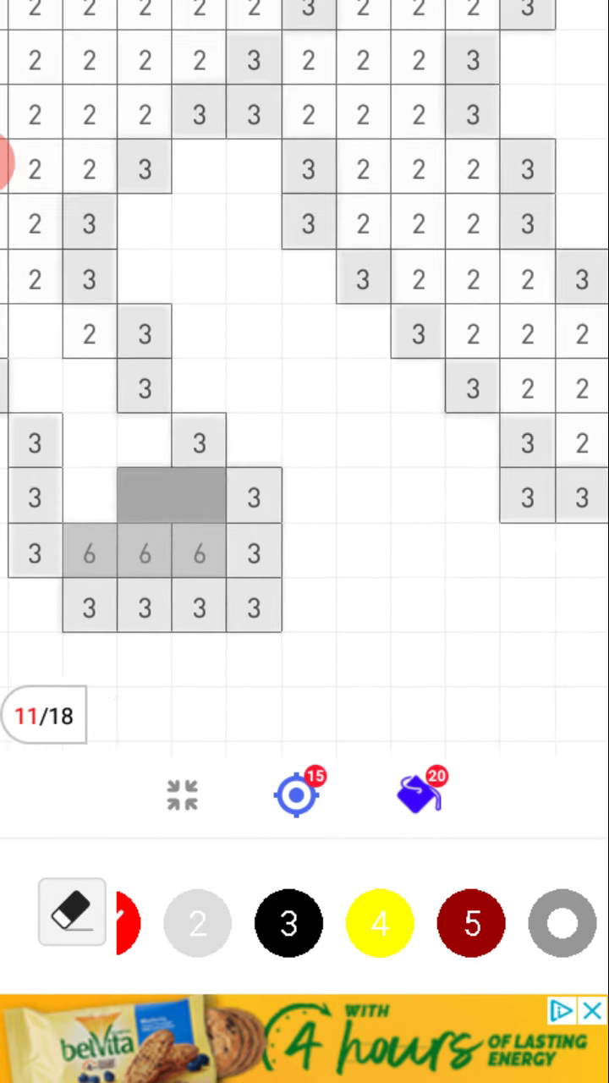
pyautogui.moveTo(254, 338); pyautogui.dragTo(338, 355)
pyautogui.click(398, 535)
pyautogui.click(344, 535)
pyautogui.click(289, 534)
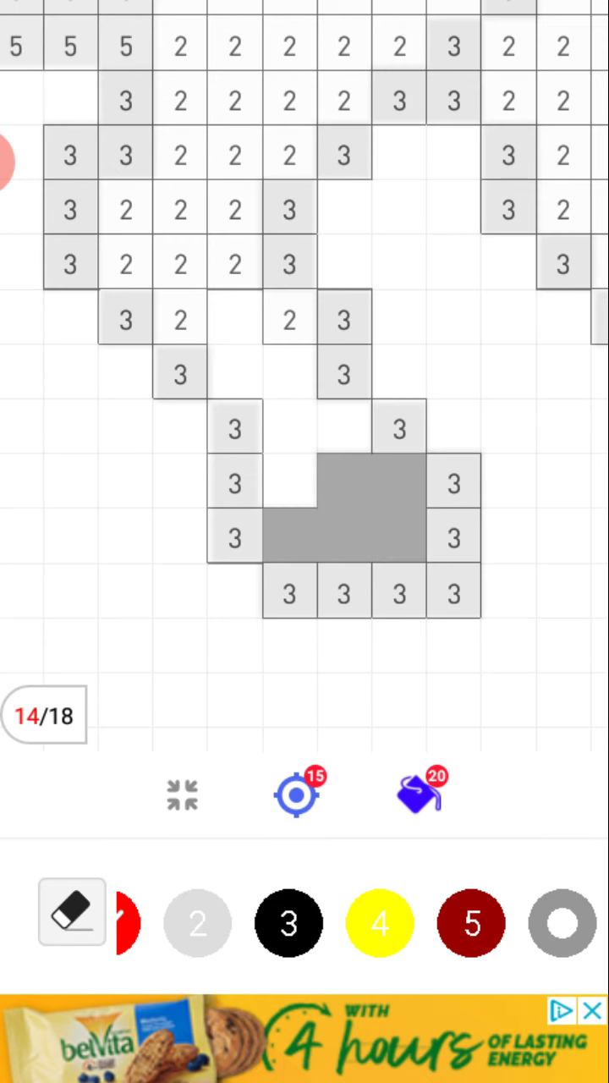
# Find and paint the last number-6 cells grey, reaching 18/18.
pyautogui.moveTo(169, 254); pyautogui.dragTo(338, 465)
pyautogui.moveTo(423, 507); pyautogui.dragTo(254, 254)
pyautogui.moveTo(508, 338); pyautogui.dragTo(473, 322)
pyautogui.moveTo(507, 381); pyautogui.dragTo(245, 466)
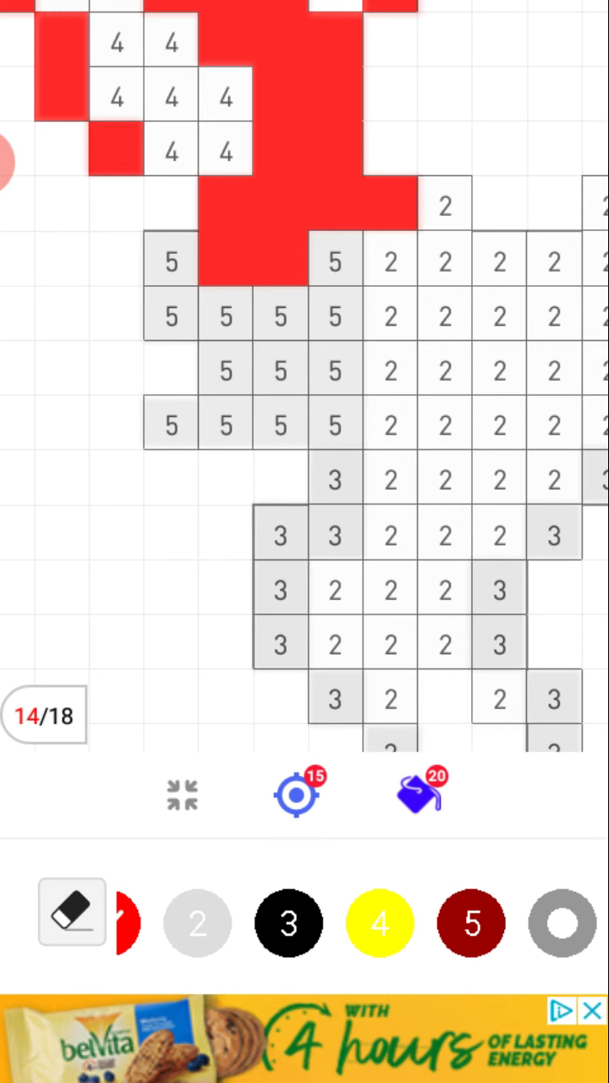
pyautogui.moveTo(423, 549); pyautogui.dragTo(253, 296)
pyautogui.moveTo(339, 550); pyautogui.dragTo(380, 339)
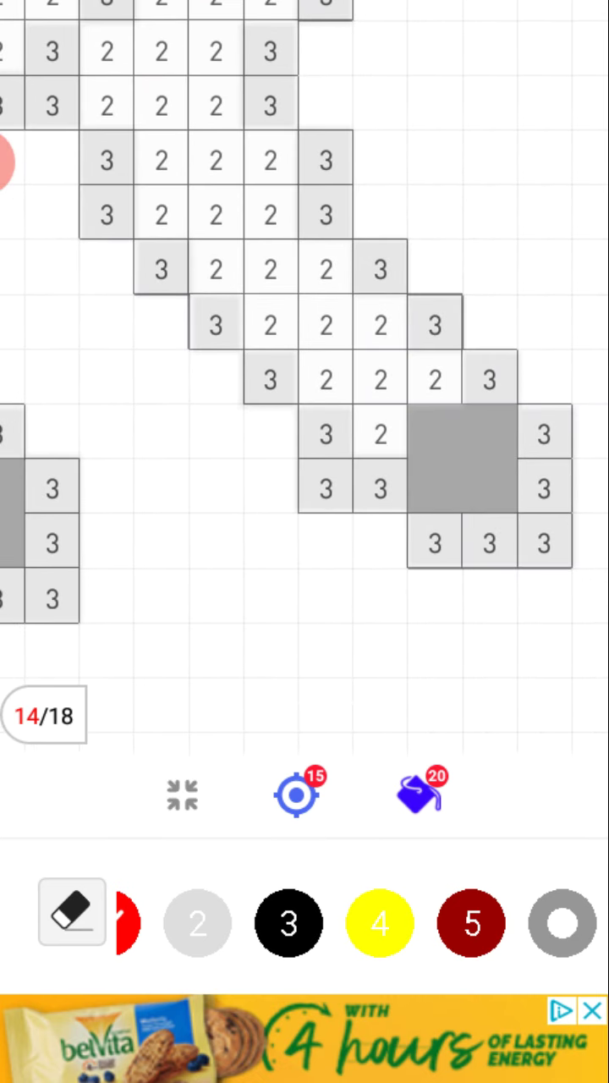
pyautogui.scroll(-3, 304, 338)
pyautogui.moveTo(254, 254); pyautogui.dragTo(338, 423)
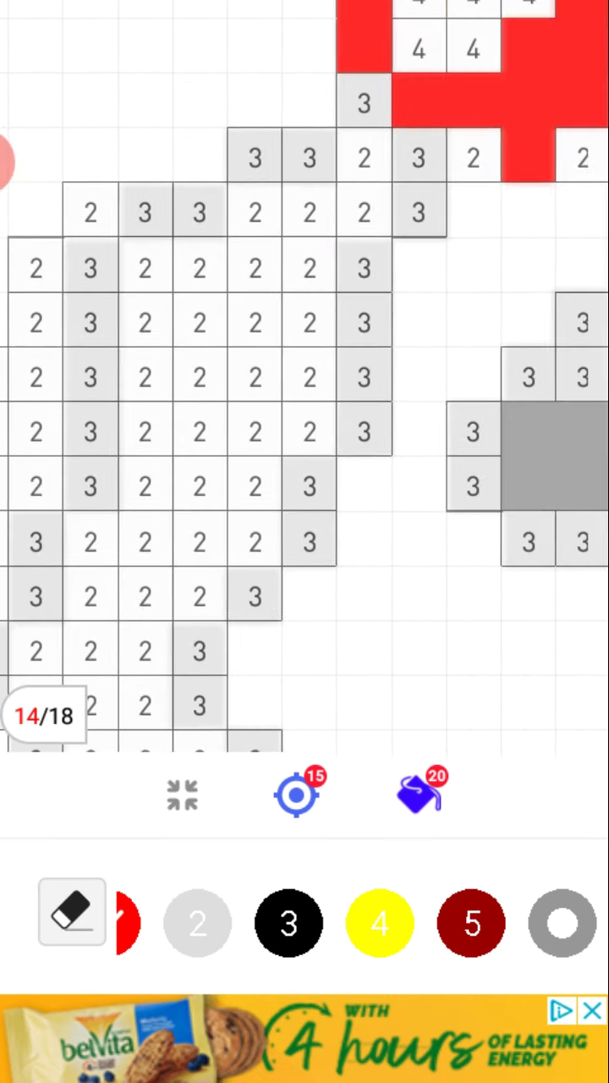
pyautogui.moveTo(339, 508); pyautogui.dragTo(254, 253)
pyautogui.moveTo(254, 508); pyautogui.dragTo(339, 254)
pyautogui.moveTo(305, 423); pyautogui.dragTo(355, 440)
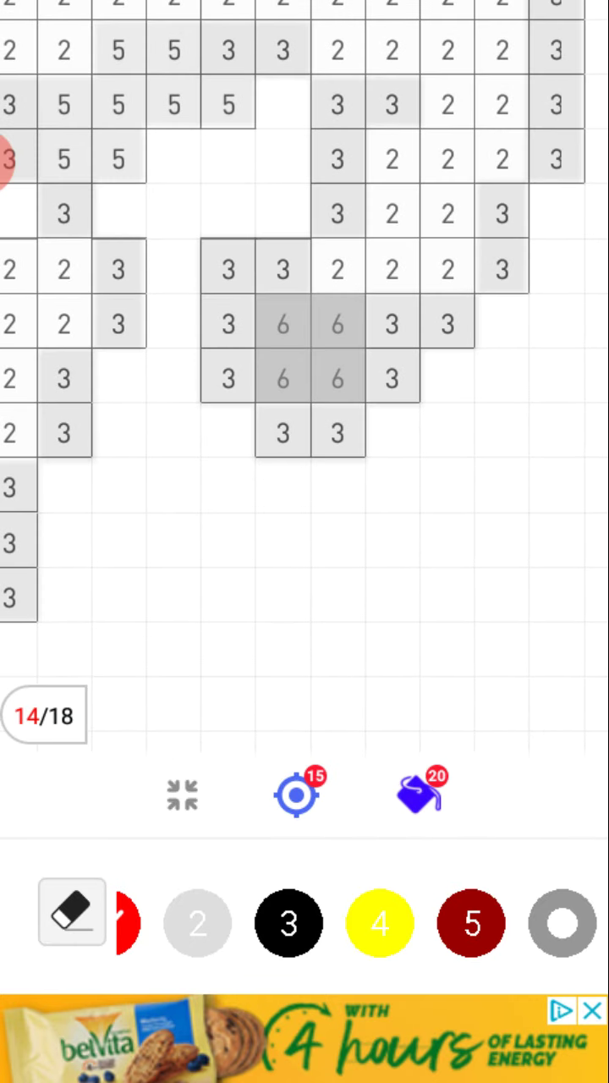
pyautogui.moveTo(339, 324); pyautogui.dragTo(284, 379)
pyautogui.click(338, 379)
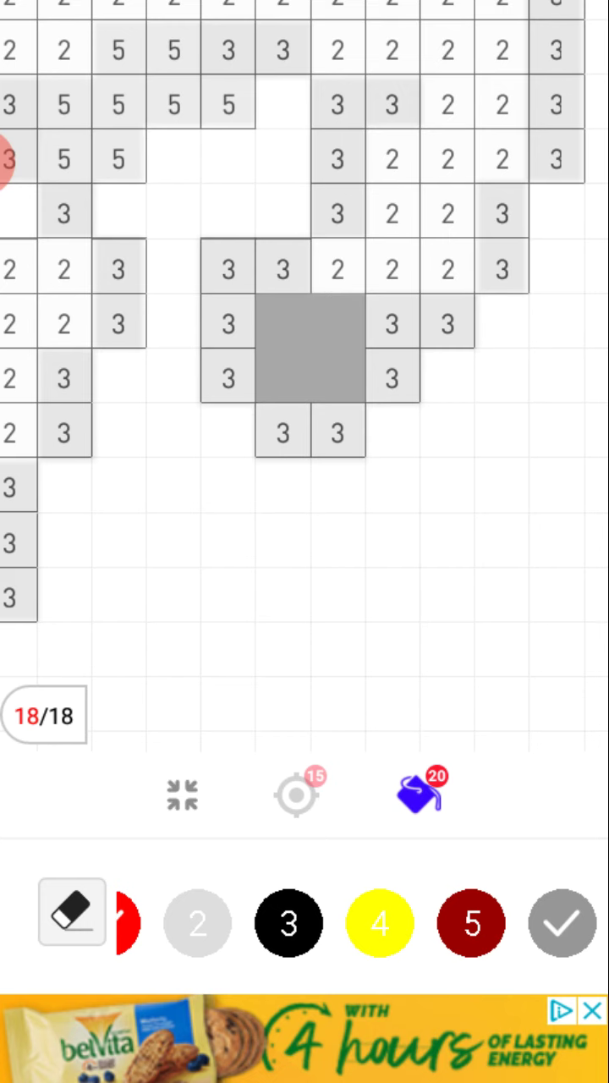
# Select black colour 3 and trace the number-3 outline around the grey patch.
pyautogui.click(288, 919)
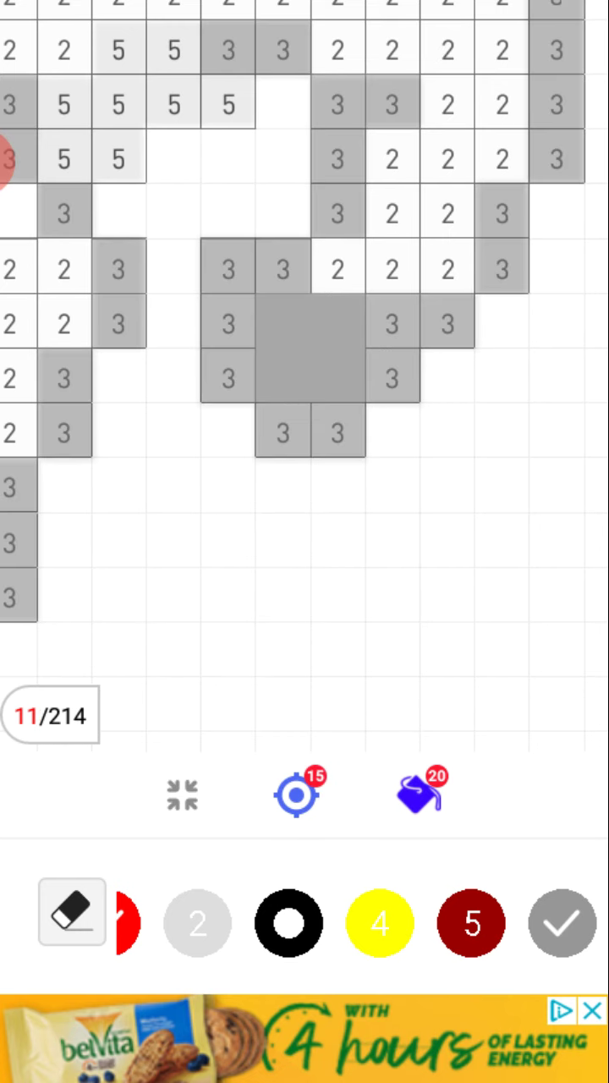
pyautogui.moveTo(393, 103); pyautogui.dragTo(336, 213)
pyautogui.moveTo(282, 49); pyautogui.dragTo(228, 49)
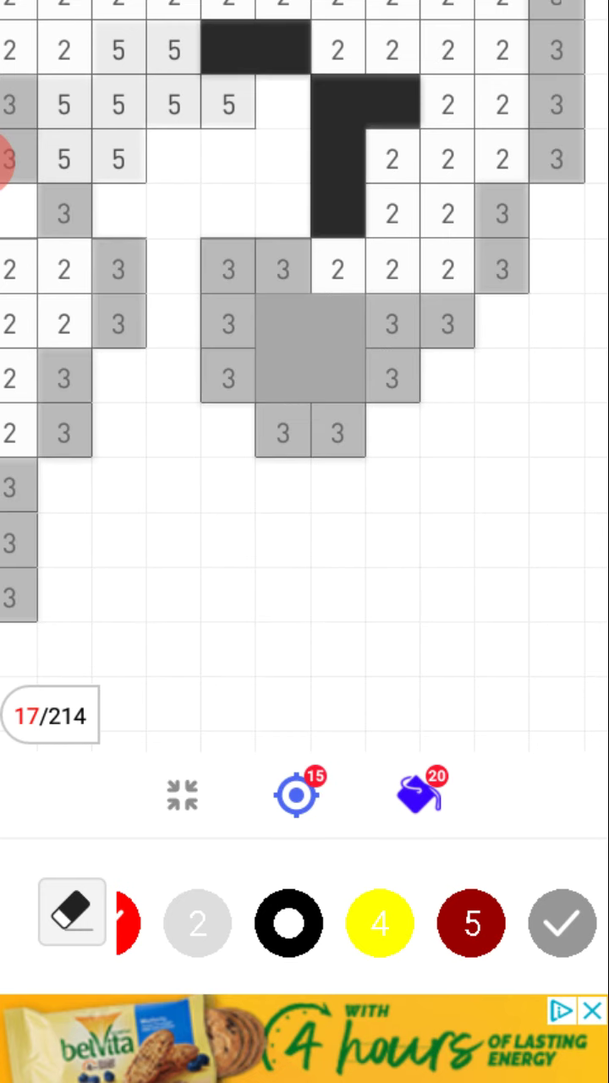
pyautogui.moveTo(282, 268)
pyautogui.mouseDown()
pyautogui.moveTo(227, 378)
pyautogui.moveTo(392, 378)
pyautogui.moveTo(447, 323)
pyautogui.moveTo(556, 158)
pyautogui.moveTo(556, 49)
pyautogui.mouseUp()
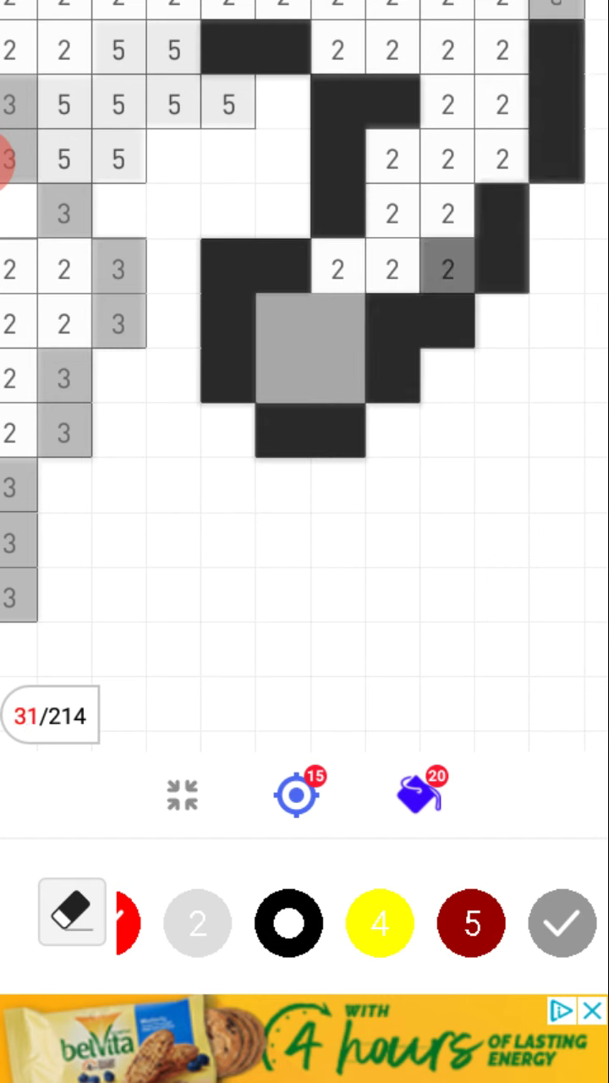
# Fill the number-3 cells toward the left edge black, reaching 39 of 214.
pyautogui.moveTo(118, 268); pyautogui.dragTo(118, 323)
pyautogui.click(64, 212)
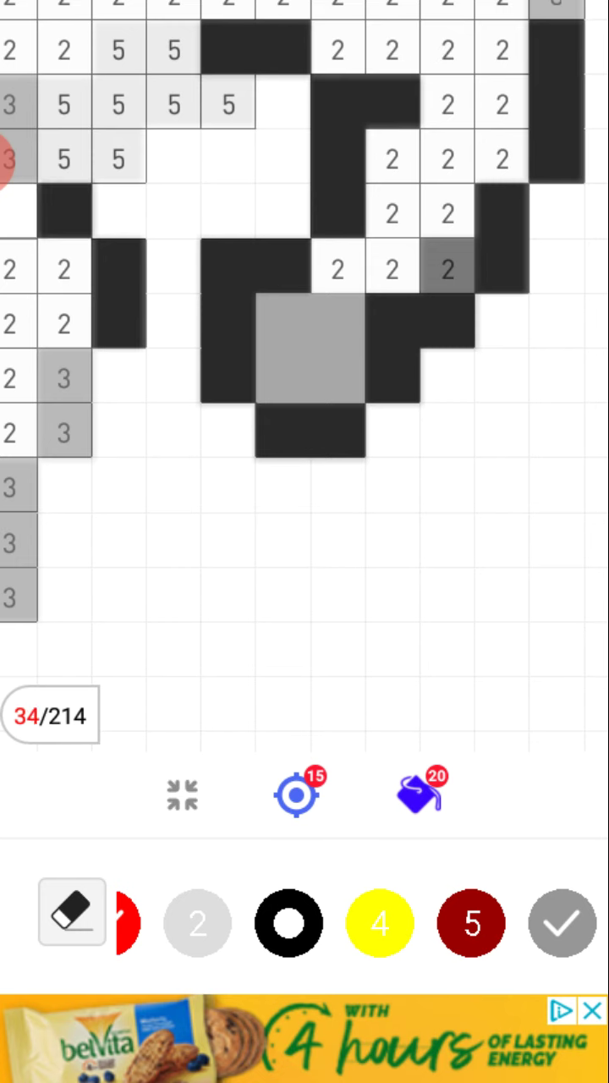
pyautogui.moveTo(64, 377); pyautogui.dragTo(65, 432)
pyautogui.click(19, 596)
pyautogui.click(19, 486)
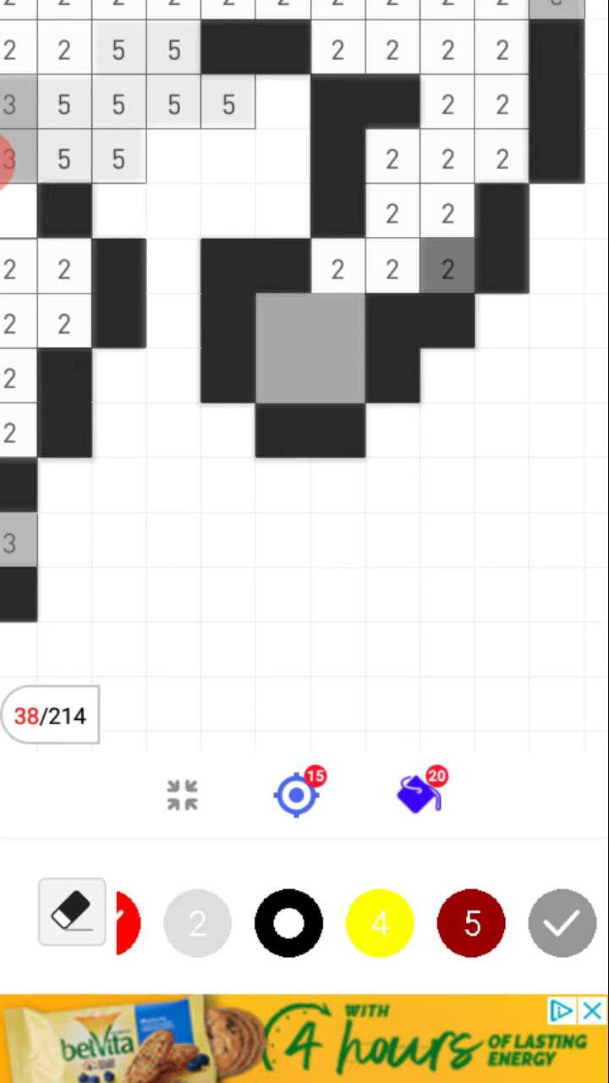
pyautogui.click(19, 542)
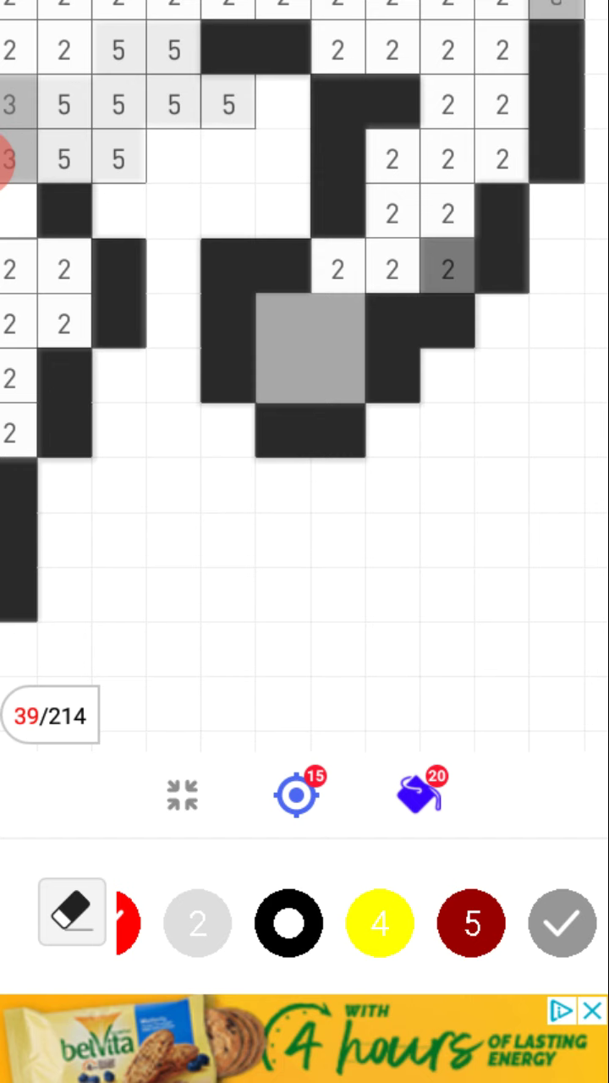
# Select colour 2 and fill the number-2 cells inside the black outline light grey.
pyautogui.click(198, 919)
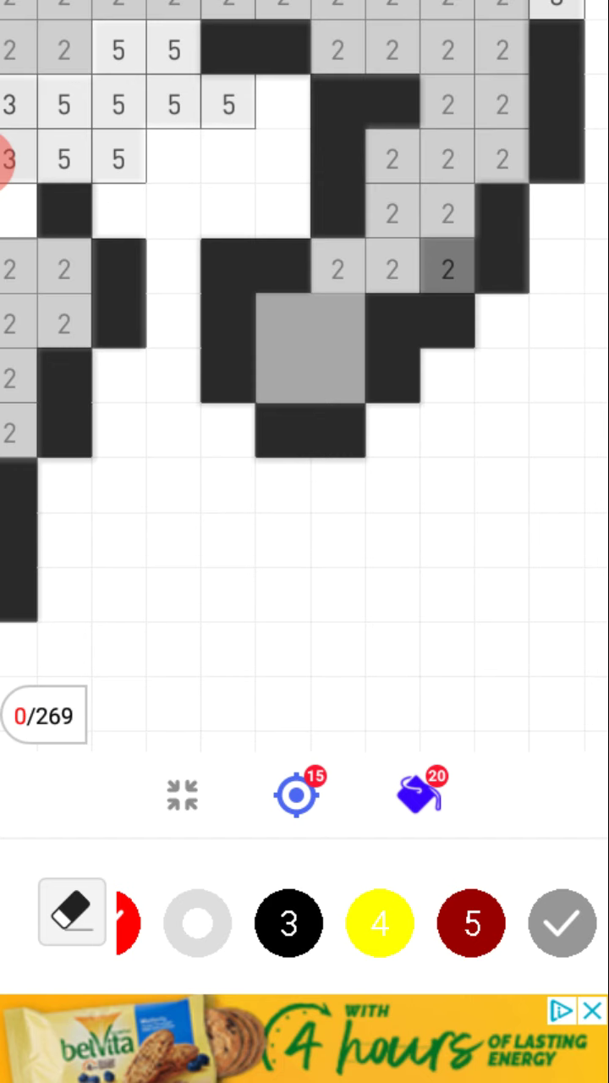
pyautogui.click(337, 269)
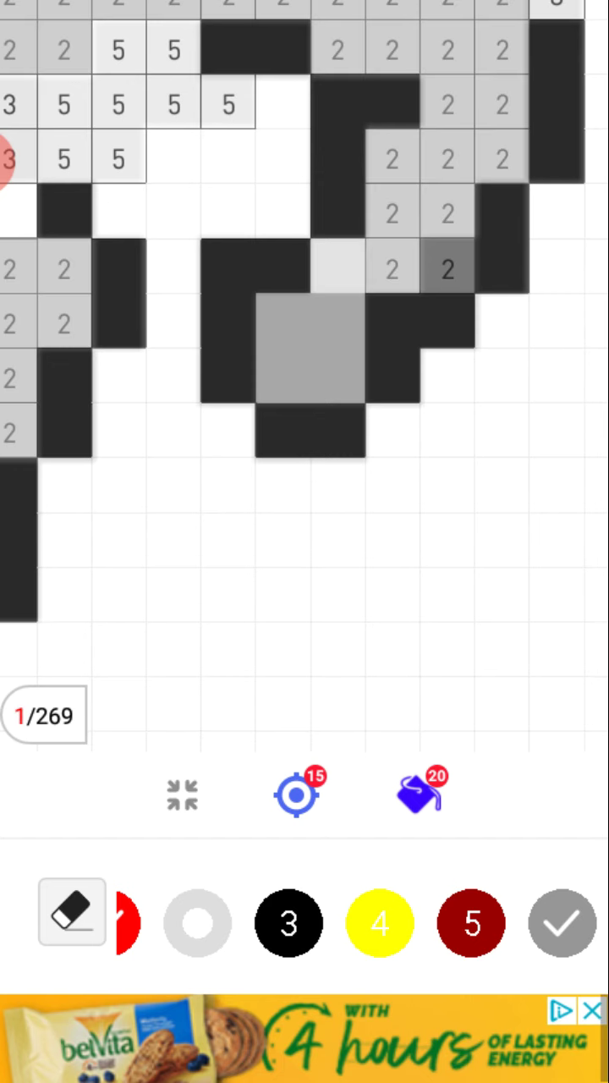
pyautogui.click(391, 214)
pyautogui.click(448, 214)
pyautogui.click(448, 159)
pyautogui.click(503, 104)
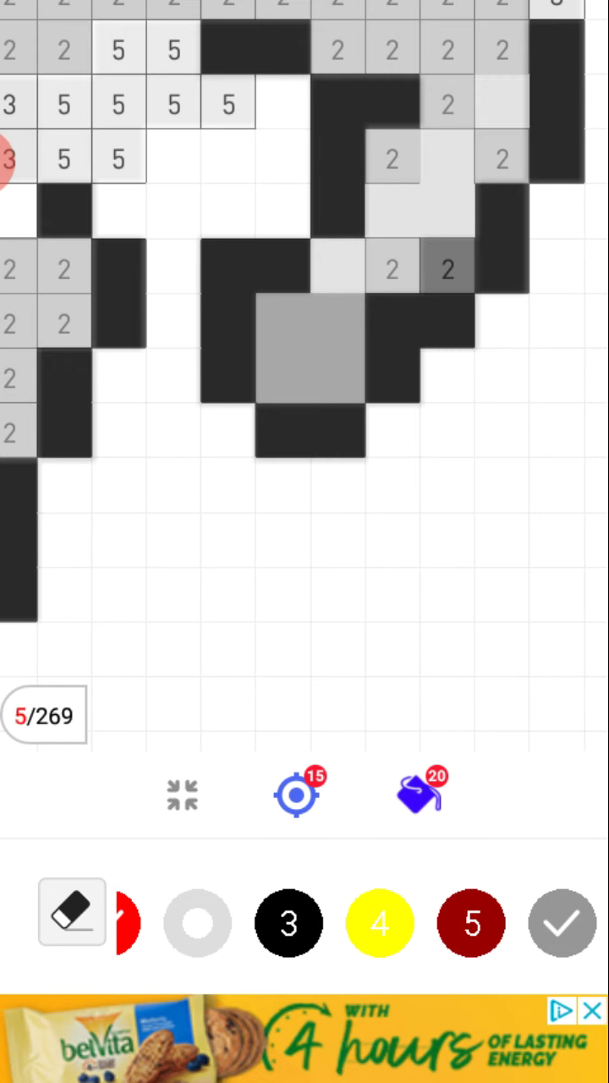
pyautogui.click(392, 269)
pyautogui.click(391, 159)
pyautogui.click(448, 104)
pyautogui.click(447, 269)
pyautogui.click(503, 159)
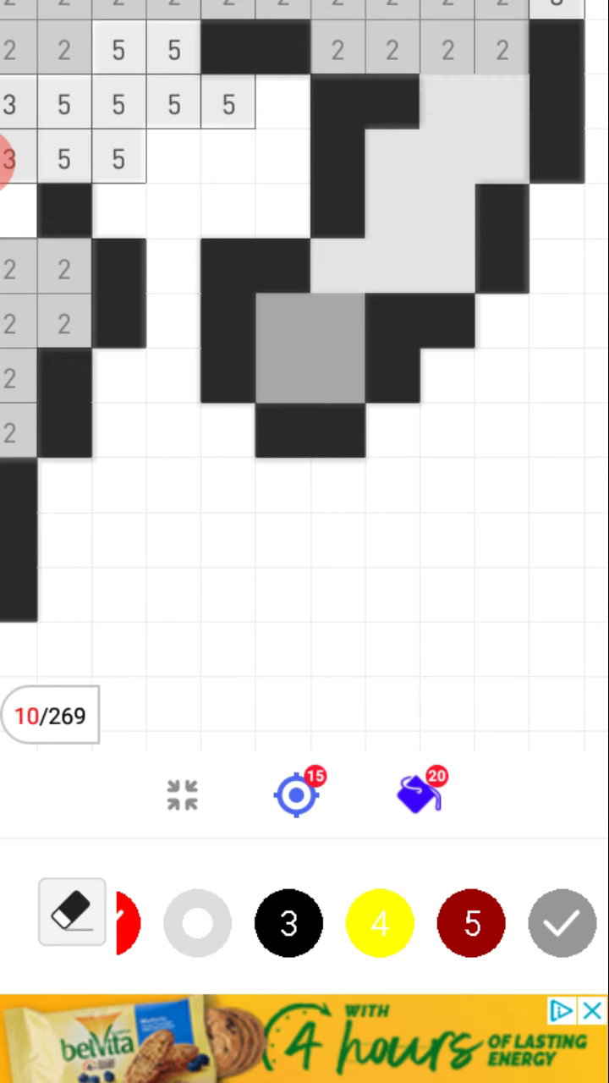
# Fill the six number-2 cells in the top rows light grey.
pyautogui.click(502, 49)
pyautogui.click(392, 49)
pyautogui.click(338, 49)
pyautogui.click(447, 49)
pyautogui.click(392, 4)
pyautogui.click(502, 4)
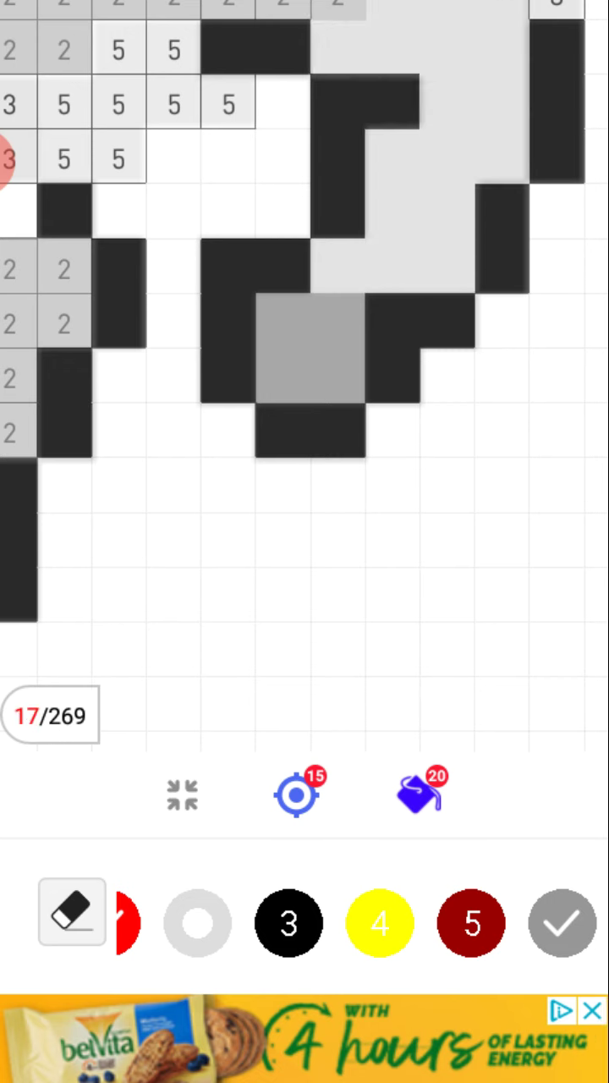
# Fill the six left-edge number-2 cells light grey, reaching 23 of 269.
pyautogui.click(64, 269)
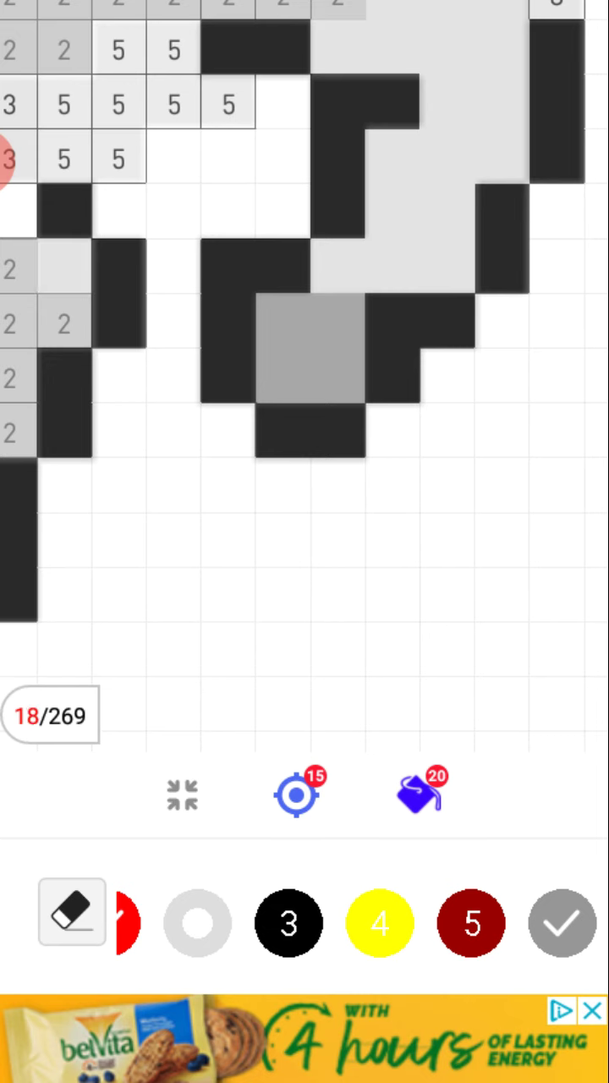
pyautogui.click(63, 324)
pyautogui.click(9, 324)
pyautogui.click(9, 379)
pyautogui.click(9, 433)
pyautogui.click(8, 269)
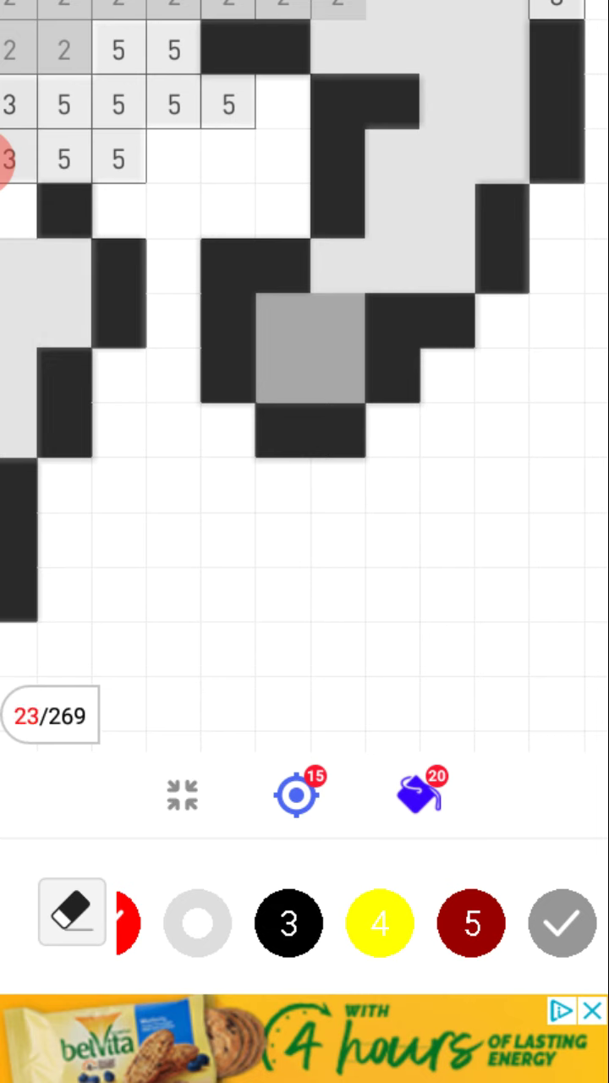
# Paint all the number-5 cells dark red with colour 5.
pyautogui.click(471, 921)
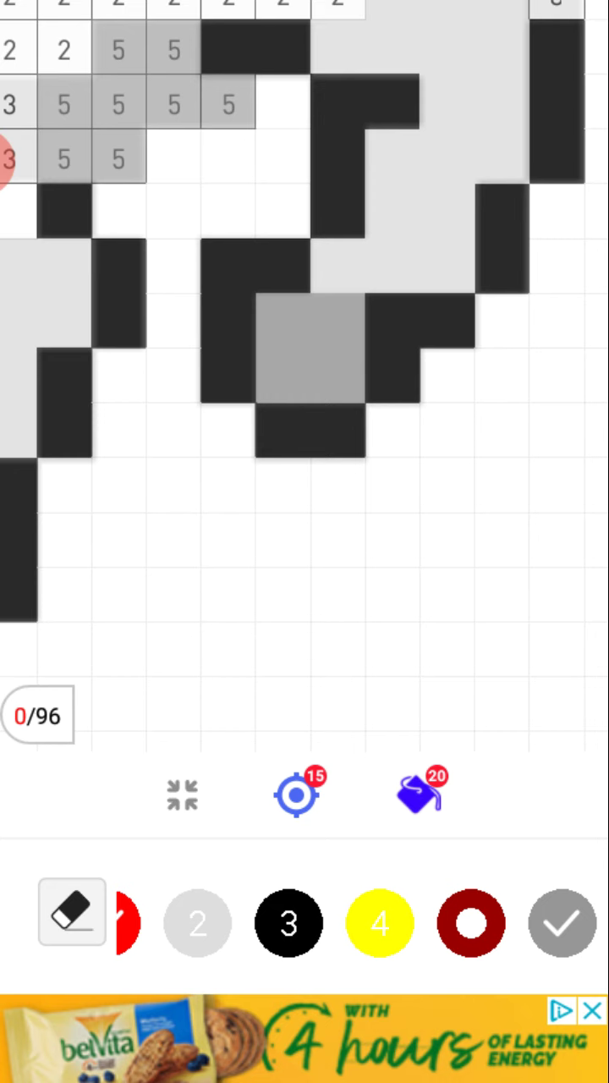
pyautogui.moveTo(229, 103); pyautogui.dragTo(119, 103)
pyautogui.click(63, 103)
pyautogui.click(174, 49)
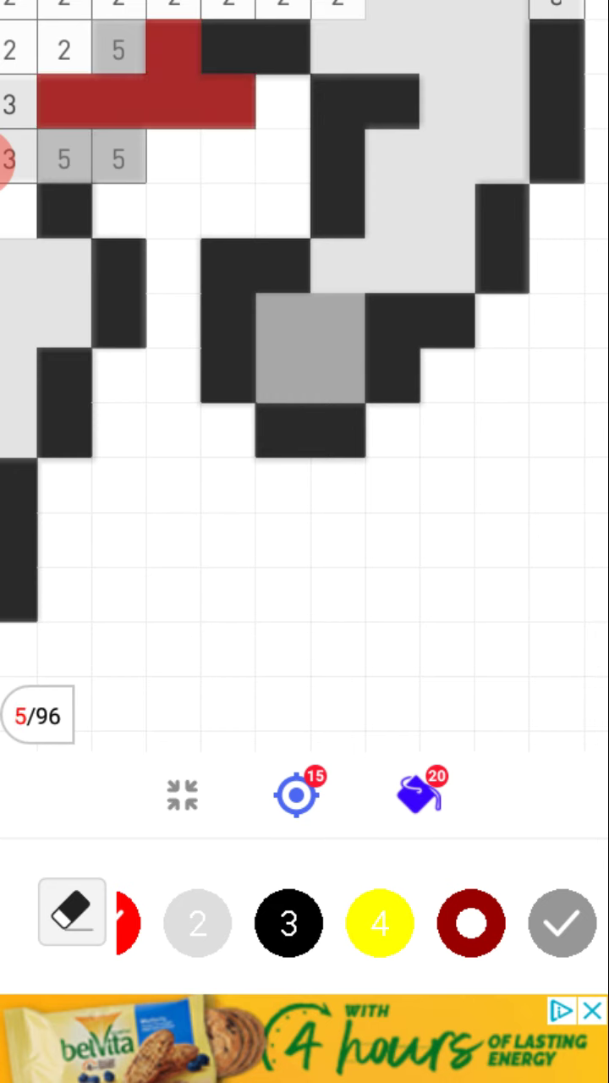
pyautogui.click(119, 49)
pyautogui.click(118, 158)
pyautogui.click(64, 158)
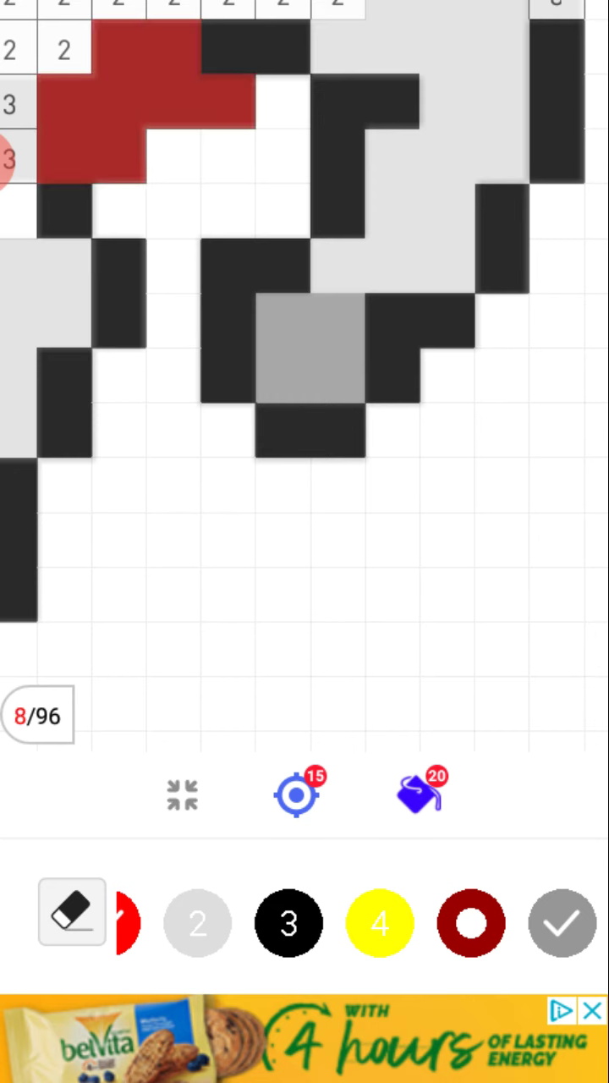
# Switch back to black colour 3 and paint two number-3 cells, reaching 41 of 214.
pyautogui.click(289, 922)
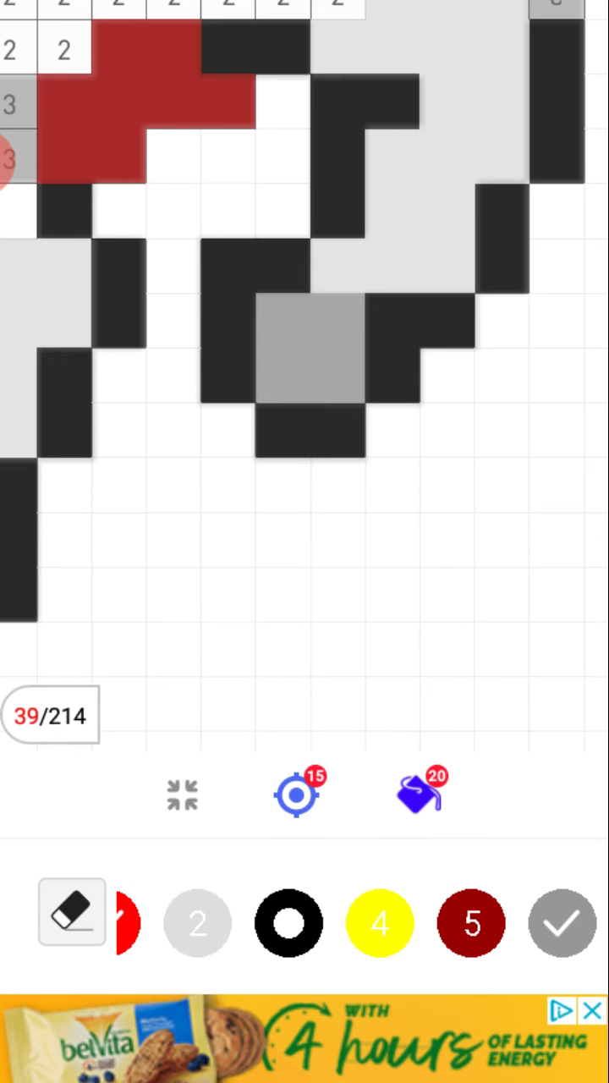
pyautogui.moveTo(254, 339); pyautogui.dragTo(366, 370)
pyautogui.moveTo(120, 138); pyautogui.dragTo(121, 192)
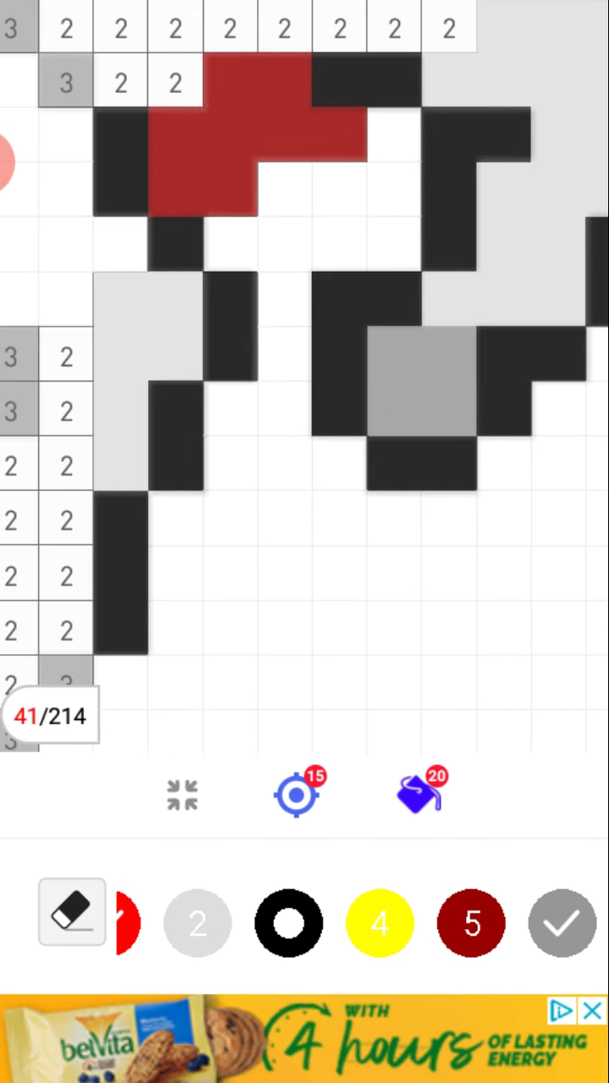
# Select colour 2 and paint the first number-2 cells near the top and in upper columns.
pyautogui.click(198, 921)
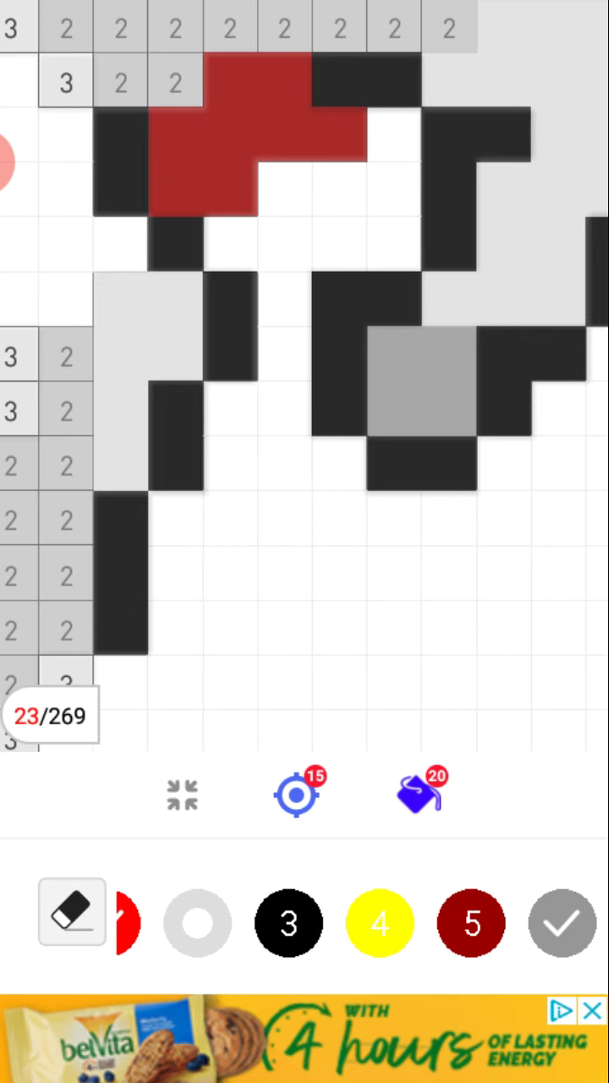
pyautogui.moveTo(120, 82); pyautogui.dragTo(175, 82)
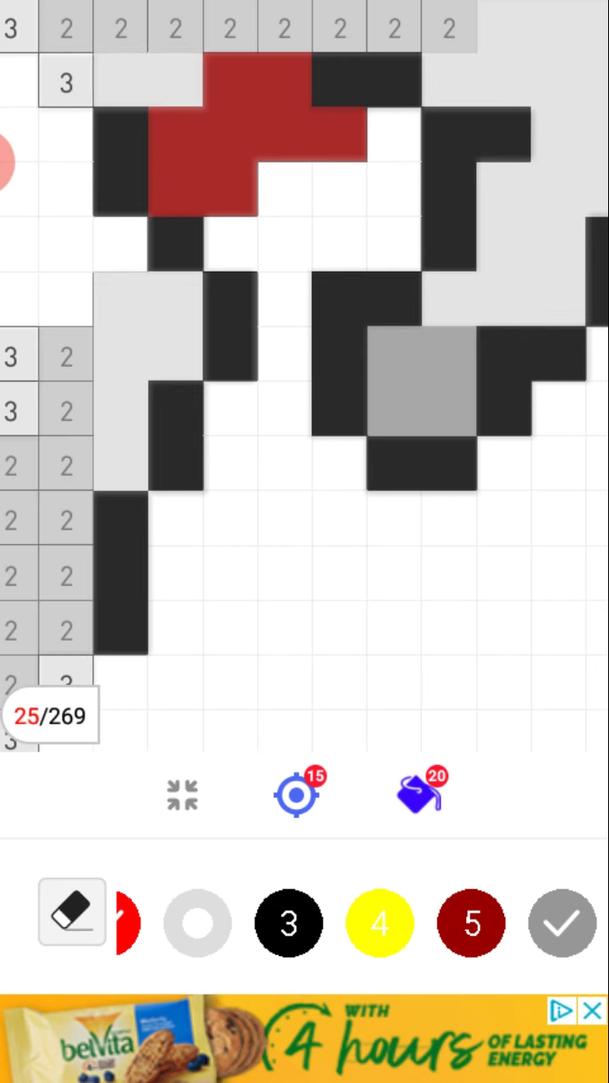
pyautogui.hscroll(-2, 338, 921)
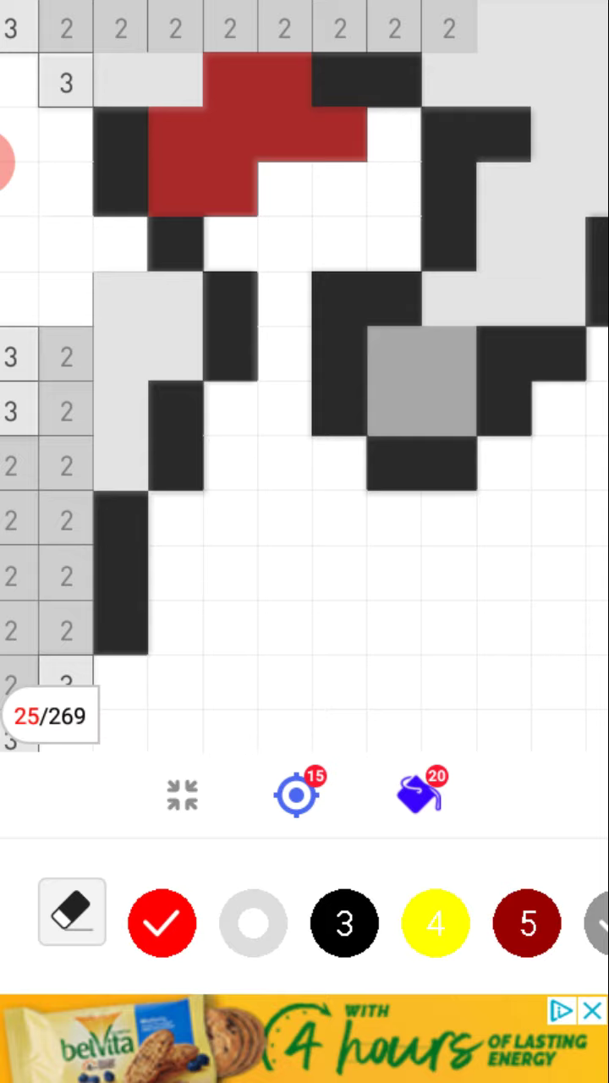
pyautogui.moveTo(169, 339); pyautogui.dragTo(423, 507)
pyautogui.moveTo(328, 170); pyautogui.dragTo(328, 439)
pyautogui.moveTo(274, 279); pyautogui.dragTo(274, 497)
pyautogui.moveTo(218, 389); pyautogui.dragTo(218, 444)
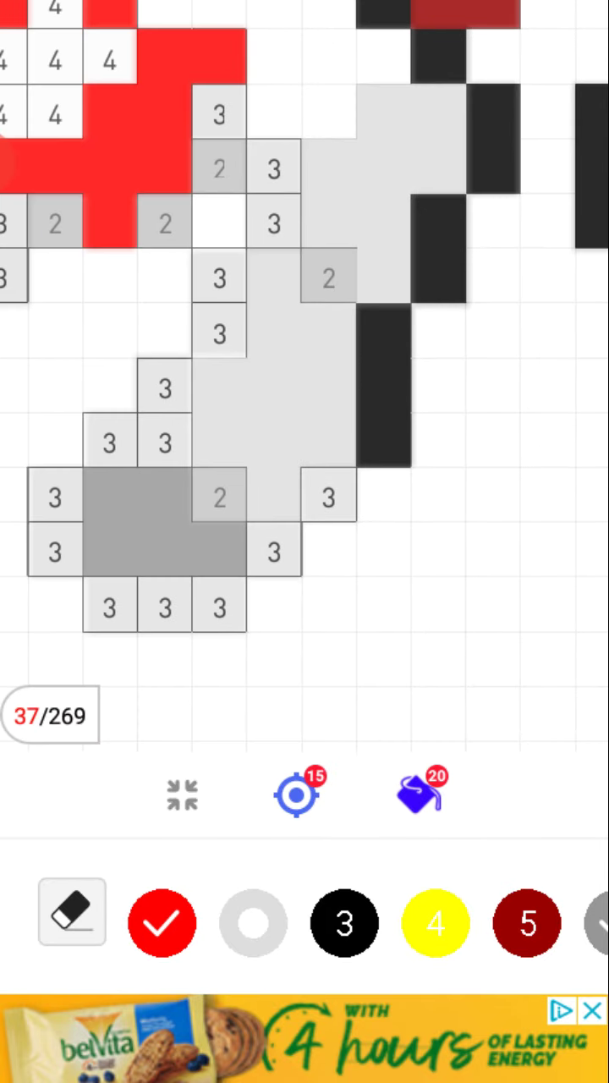
pyautogui.click(218, 497)
# Fill scattered number-2 cells light grey across the middle of the picture.
pyautogui.moveTo(254, 338); pyautogui.dragTo(305, 397)
pyautogui.click(440, 500)
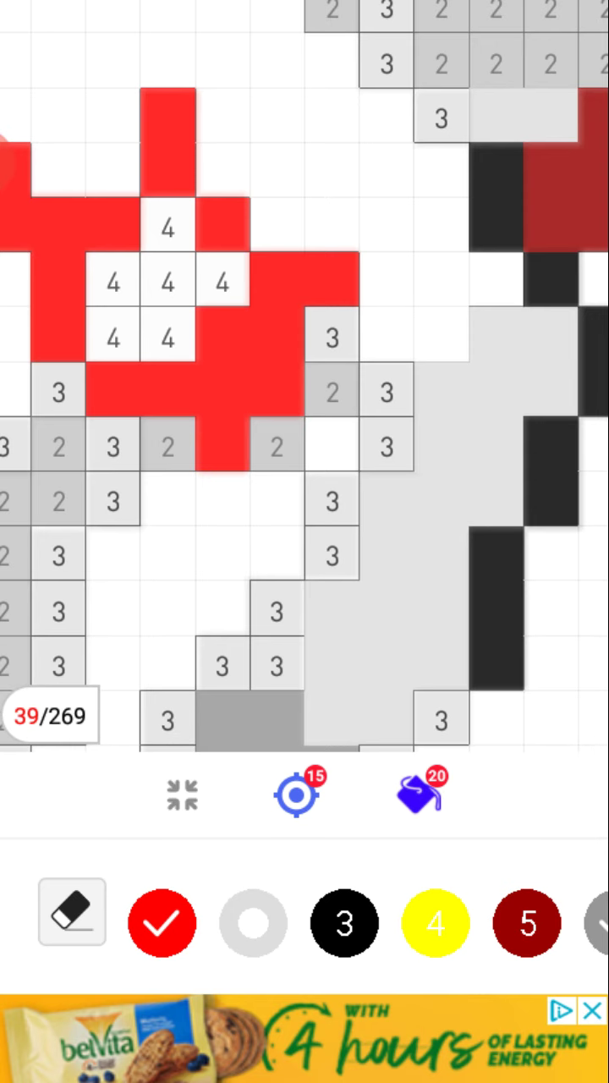
pyautogui.moveTo(253, 372); pyautogui.dragTo(355, 465)
pyautogui.click(169, 444)
pyautogui.moveTo(253, 338)
pyautogui.mouseDown()
pyautogui.moveTo(381, 381)
pyautogui.moveTo(260, 361)
pyautogui.mouseUp()
pyautogui.moveTo(334, 304); pyautogui.dragTo(334, 338)
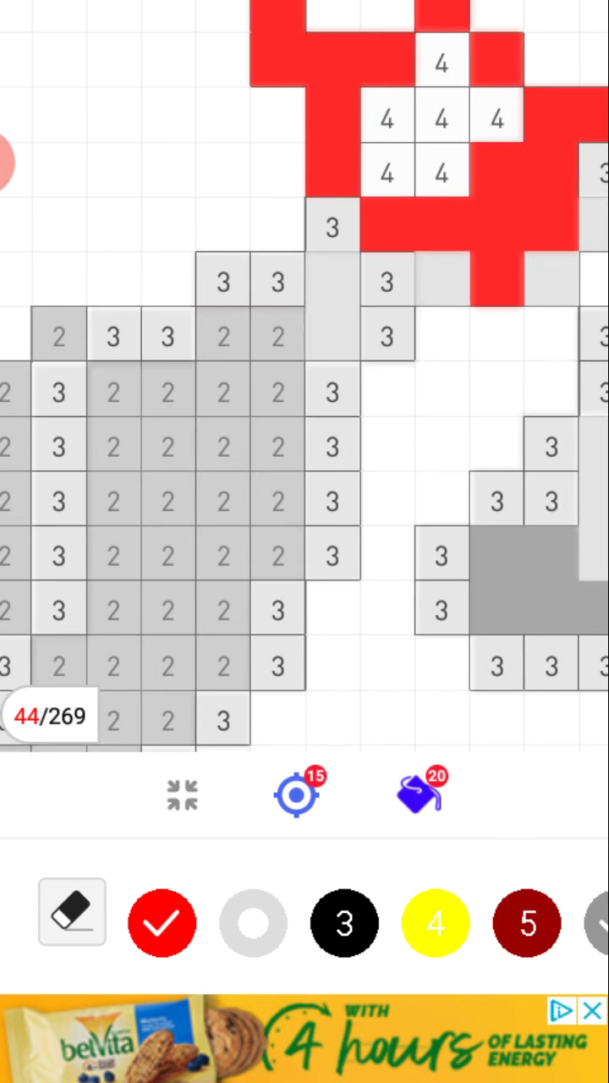
# Paint a diagonal run and the lower number-2 cells light grey.
pyautogui.moveTo(279, 355); pyautogui.dragTo(169, 609)
pyautogui.click(169, 609)
pyautogui.moveTo(277, 444)
pyautogui.mouseDown()
pyautogui.moveTo(223, 554)
pyautogui.moveTo(278, 554)
pyautogui.mouseUp()
pyautogui.click(167, 664)
pyautogui.click(168, 718)
pyautogui.click(112, 719)
# In another region, fill a number-2 column and its neighbouring cells light grey.
pyautogui.moveTo(305, 423); pyautogui.dragTo(254, 338)
pyautogui.moveTo(169, 508); pyautogui.dragTo(339, 423)
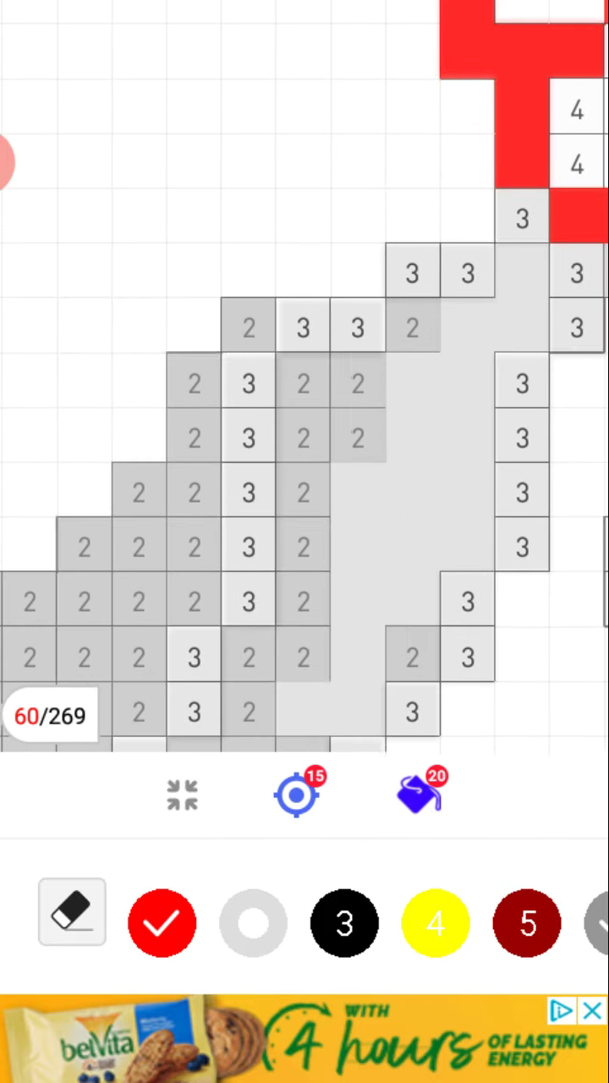
pyautogui.click(362, 379)
pyautogui.click(362, 326)
pyautogui.moveTo(308, 380); pyautogui.dragTo(307, 656)
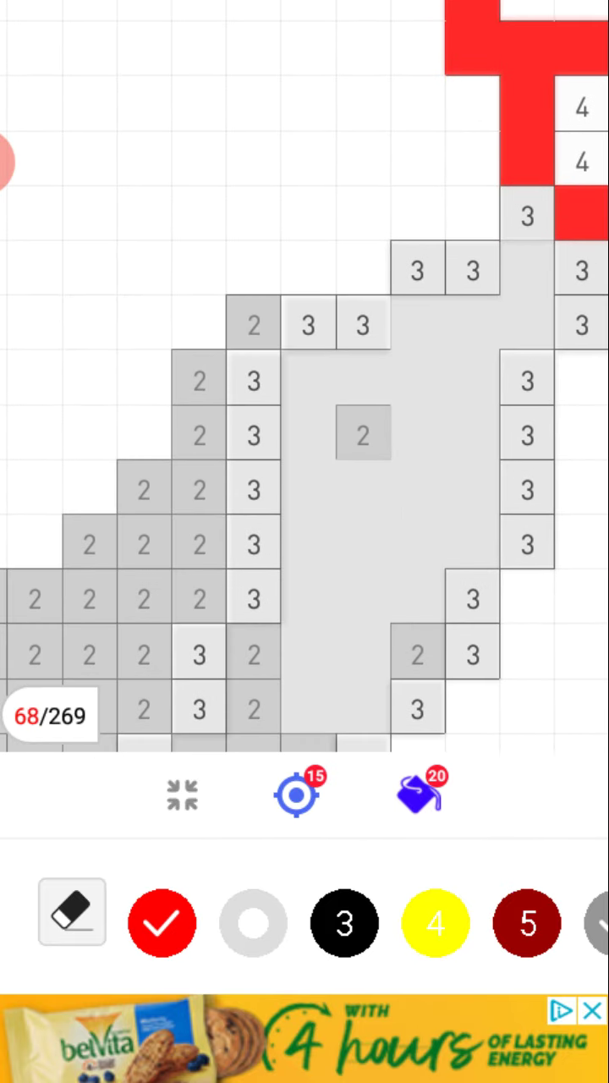
pyautogui.click(362, 433)
pyautogui.click(416, 651)
pyautogui.click(253, 652)
pyautogui.click(253, 707)
# Paint the upper and central number-2 cells light grey.
pyautogui.moveTo(304, 339)
pyautogui.mouseDown()
pyautogui.moveTo(311, 545)
pyautogui.moveTo(310, 260)
pyautogui.mouseUp()
pyautogui.click(264, 199)
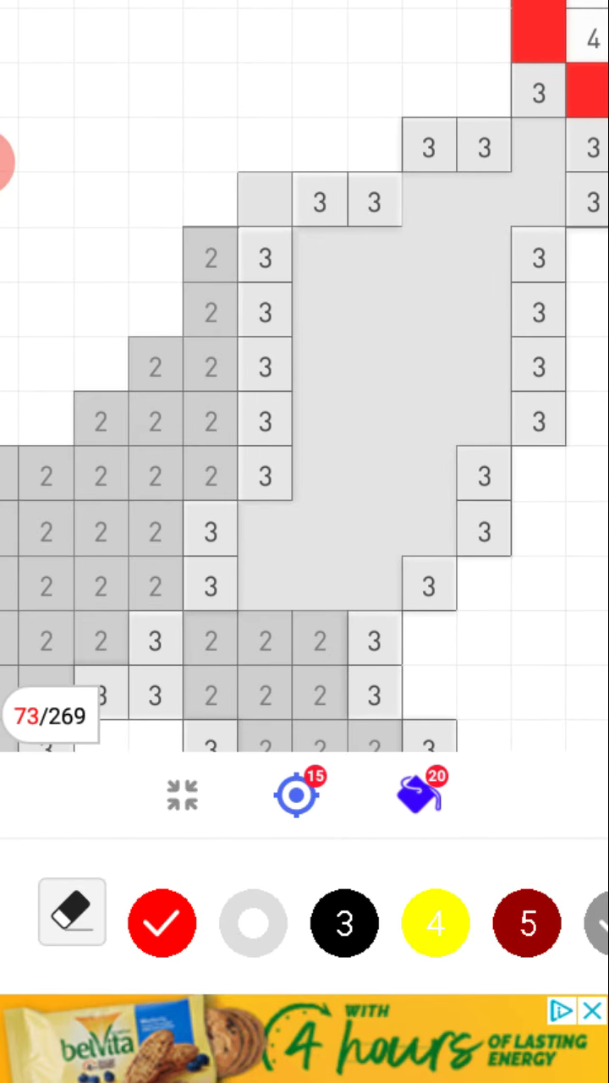
pyautogui.moveTo(209, 257); pyautogui.dragTo(210, 478)
pyautogui.moveTo(170, 254); pyautogui.dragTo(380, 423)
pyautogui.moveTo(294, 119); pyautogui.dragTo(295, 178)
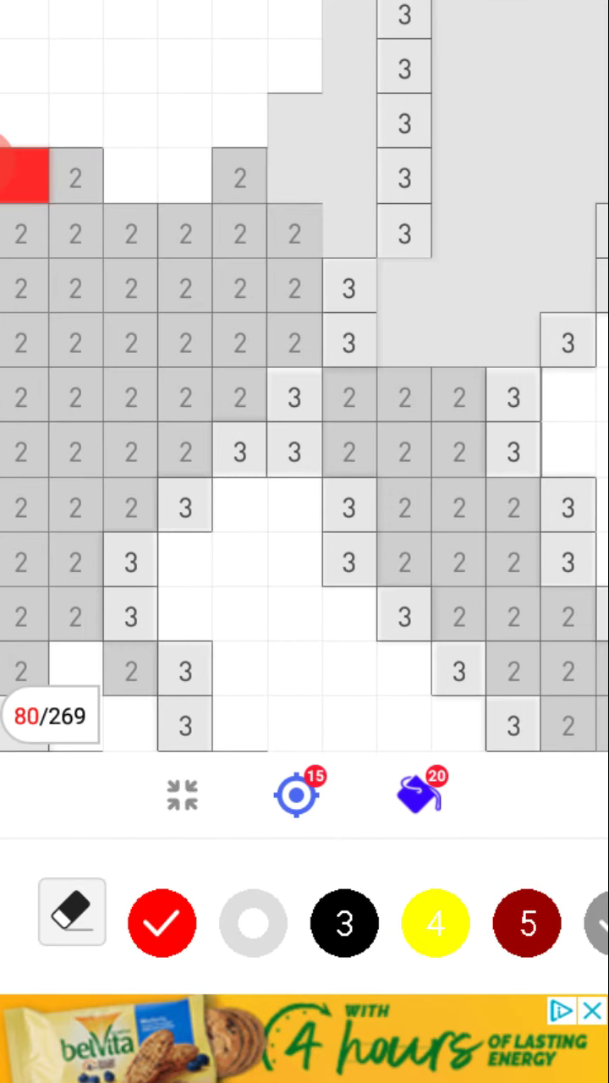
pyautogui.moveTo(239, 233); pyautogui.dragTo(295, 288)
pyautogui.moveTo(239, 343); pyautogui.dragTo(186, 397)
pyautogui.moveTo(294, 288); pyautogui.dragTo(295, 343)
pyautogui.click(240, 177)
pyautogui.moveTo(185, 287); pyautogui.dragTo(185, 342)
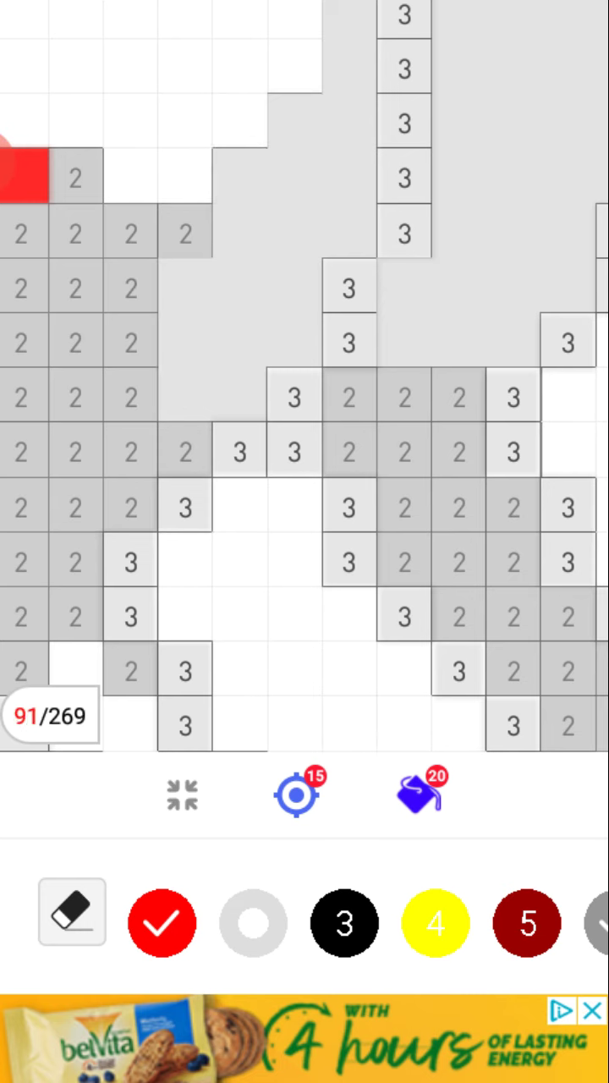
# Fill the left-side number-2 columns light grey.
pyautogui.moveTo(131, 398); pyautogui.dragTo(185, 232)
pyautogui.click(186, 452)
pyautogui.moveTo(131, 453); pyautogui.dragTo(131, 232)
pyautogui.moveTo(75, 233); pyautogui.dragTo(76, 178)
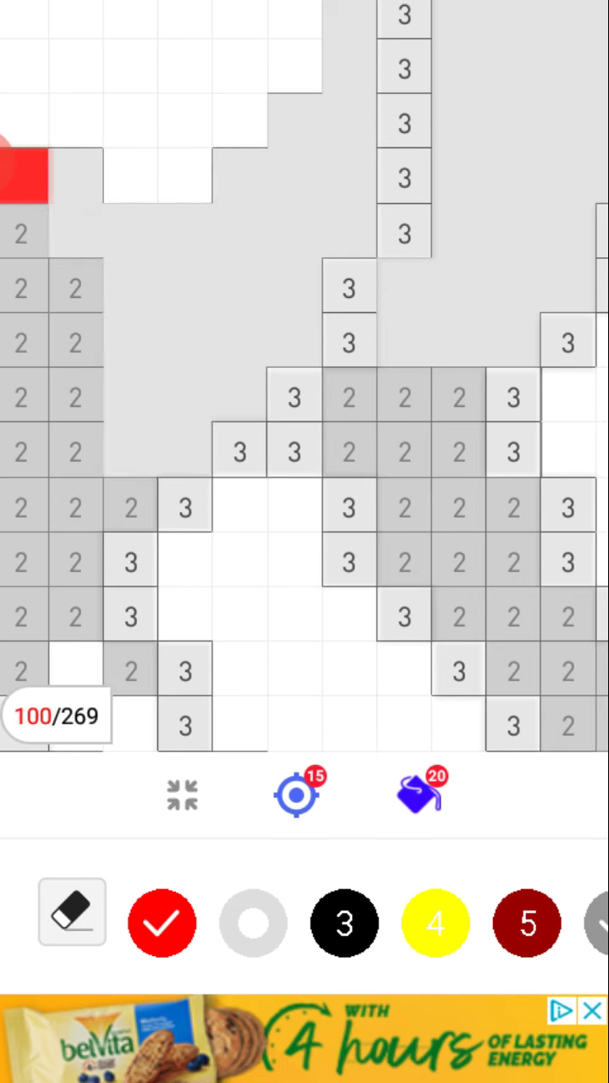
pyautogui.moveTo(75, 287); pyautogui.dragTo(76, 613)
pyautogui.click(131, 668)
pyautogui.click(131, 508)
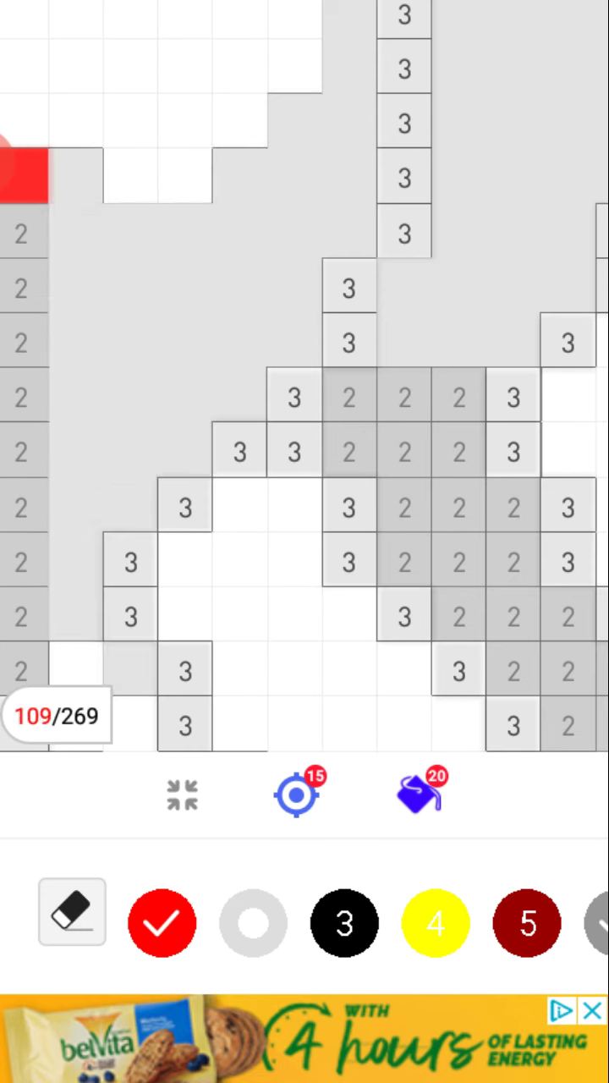
# Paint the right-side number-2 cells light grey in a descending run.
pyautogui.moveTo(348, 397); pyautogui.dragTo(348, 452)
pyautogui.moveTo(404, 452); pyautogui.dragTo(458, 563)
pyautogui.moveTo(512, 563); pyautogui.dragTo(513, 618)
pyautogui.moveTo(566, 618); pyautogui.dragTo(566, 672)
pyautogui.moveTo(458, 397); pyautogui.dragTo(459, 452)
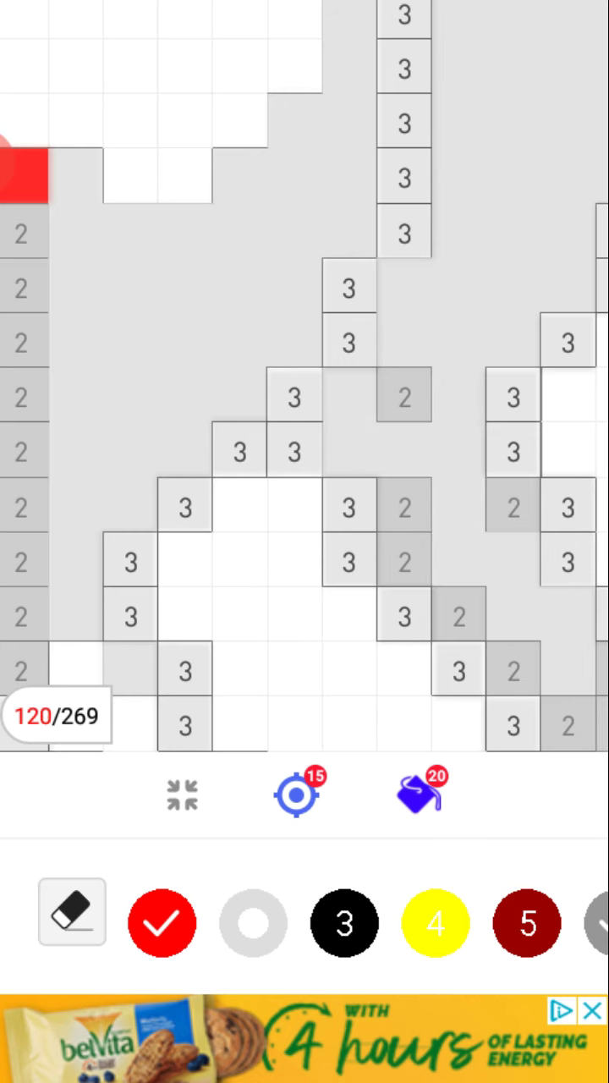
pyautogui.click(512, 507)
pyautogui.click(404, 395)
pyautogui.moveTo(403, 506); pyautogui.dragTo(403, 561)
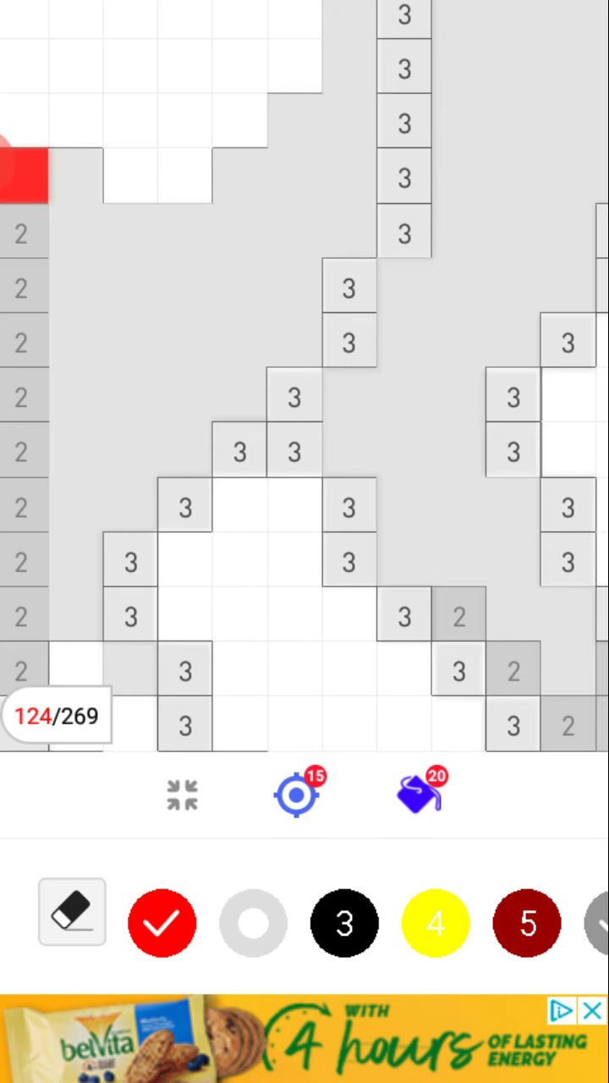
pyautogui.click(458, 613)
pyautogui.click(512, 668)
# Fill a small cluster of number-2 cells, bringing colour 2 to 131 of 269.
pyautogui.moveTo(305, 423); pyautogui.dragTo(169, 254)
pyautogui.moveTo(430, 469); pyautogui.dragTo(430, 524)
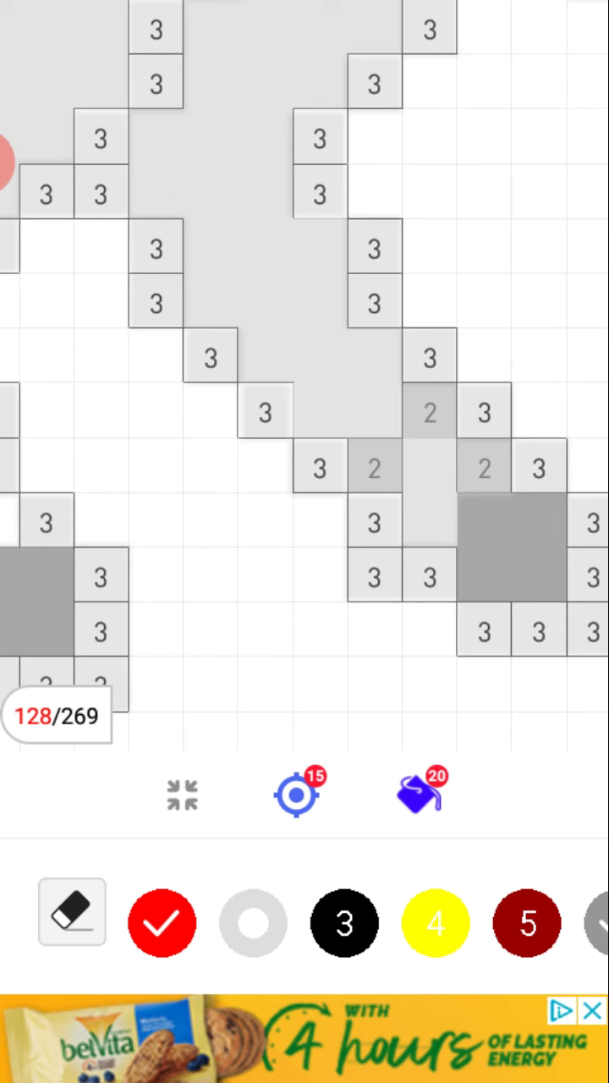
pyautogui.click(484, 469)
pyautogui.click(430, 414)
pyautogui.click(374, 469)
pyautogui.moveTo(338, 338); pyautogui.dragTo(321, 330)
pyautogui.moveTo(339, 508)
pyautogui.mouseDown()
pyautogui.moveTo(254, 169)
pyautogui.moveTo(338, 423)
pyautogui.mouseUp()
# Paint rows of upper-left number-2 cells light grey.
pyautogui.moveTo(305, 339)
pyautogui.mouseDown()
pyautogui.moveTo(304, 423)
pyautogui.moveTo(250, 463)
pyautogui.mouseUp()
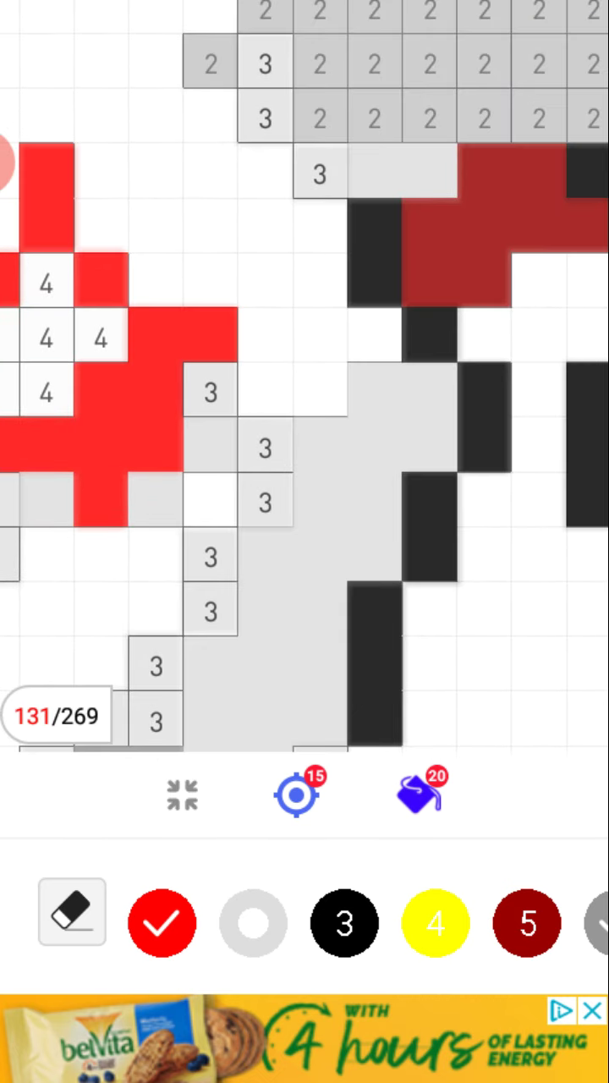
pyautogui.moveTo(422, 212); pyautogui.dragTo(170, 440)
pyautogui.moveTo(440, 340); pyautogui.dragTo(8, 340)
pyautogui.moveTo(440, 288); pyautogui.dragTo(330, 288)
pyautogui.moveTo(279, 287); pyautogui.dragTo(51, 288)
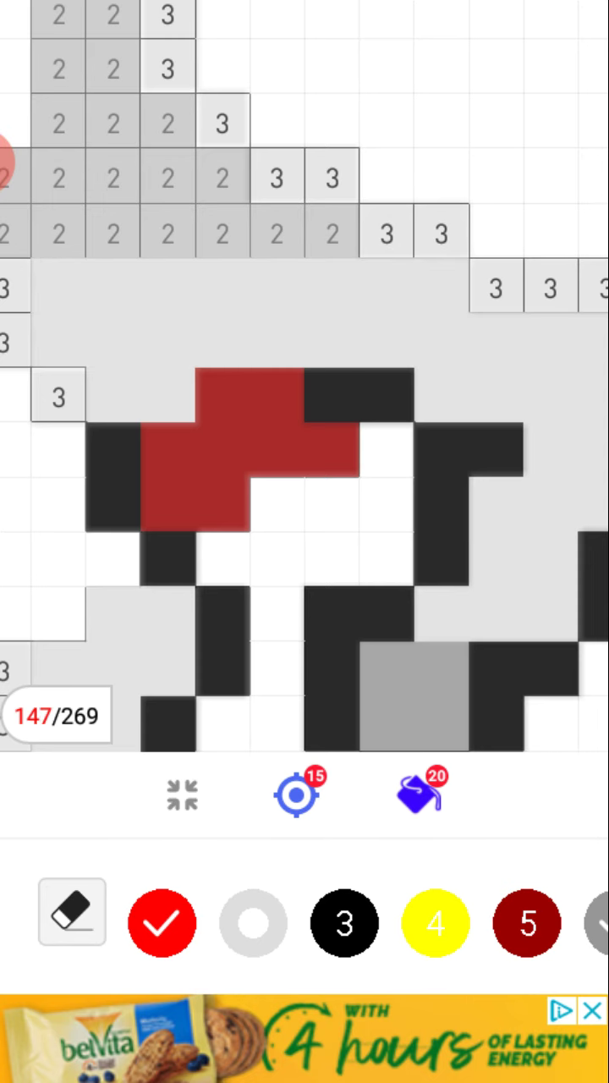
pyautogui.moveTo(254, 508); pyautogui.dragTo(84, 423)
pyautogui.moveTo(169, 338); pyautogui.dragTo(338, 423)
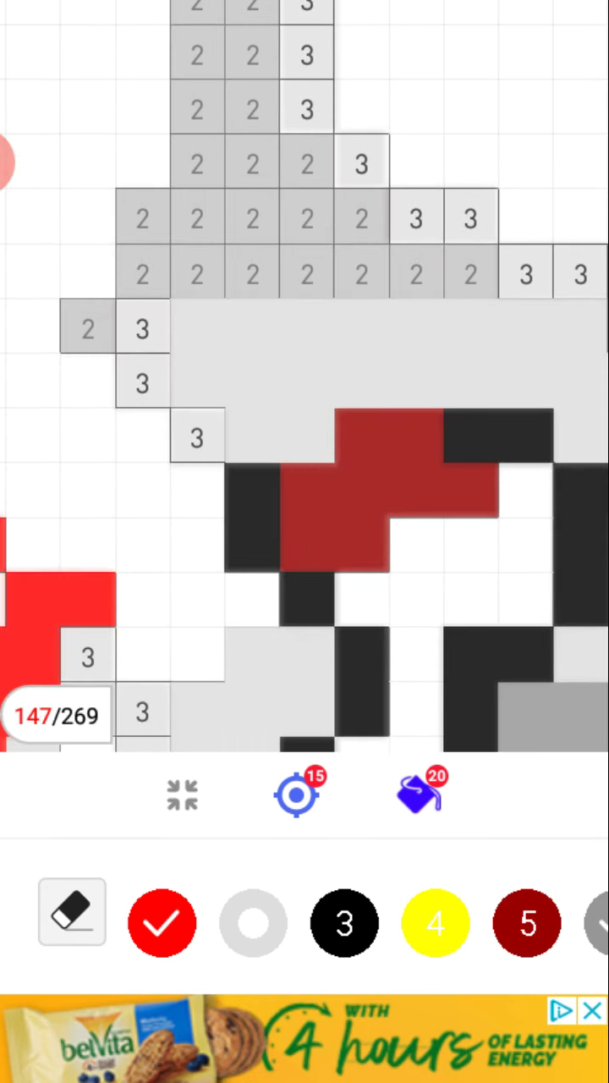
# Fill more number-2 rows and central cells, reaching 197 of 269.
pyautogui.moveTo(471, 273)
pyautogui.mouseDown()
pyautogui.moveTo(254, 272)
pyautogui.moveTo(87, 328)
pyautogui.mouseUp()
pyautogui.moveTo(196, 272)
pyautogui.mouseDown()
pyautogui.moveTo(143, 217)
pyautogui.moveTo(252, 217)
pyautogui.moveTo(306, 163)
pyautogui.mouseUp()
pyautogui.moveTo(306, 163); pyautogui.dragTo(252, 25)
pyautogui.moveTo(196, 25); pyautogui.dragTo(196, 163)
pyautogui.moveTo(304, 253); pyautogui.dragTo(337, 648)
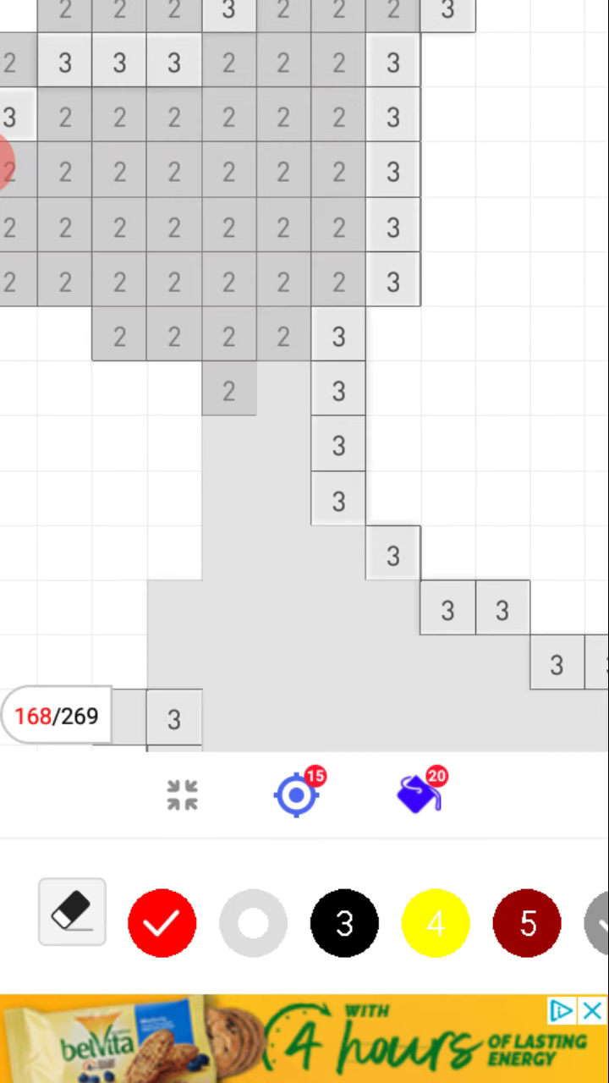
pyautogui.moveTo(229, 389)
pyautogui.mouseDown()
pyautogui.moveTo(283, 279)
pyautogui.moveTo(339, 115)
pyautogui.moveTo(228, 279)
pyautogui.moveTo(119, 335)
pyautogui.mouseUp()
pyautogui.moveTo(228, 169); pyautogui.dragTo(173, 170)
pyautogui.moveTo(119, 226)
pyautogui.mouseDown()
pyautogui.moveTo(228, 63)
pyautogui.moveTo(284, 12)
pyautogui.mouseUp()
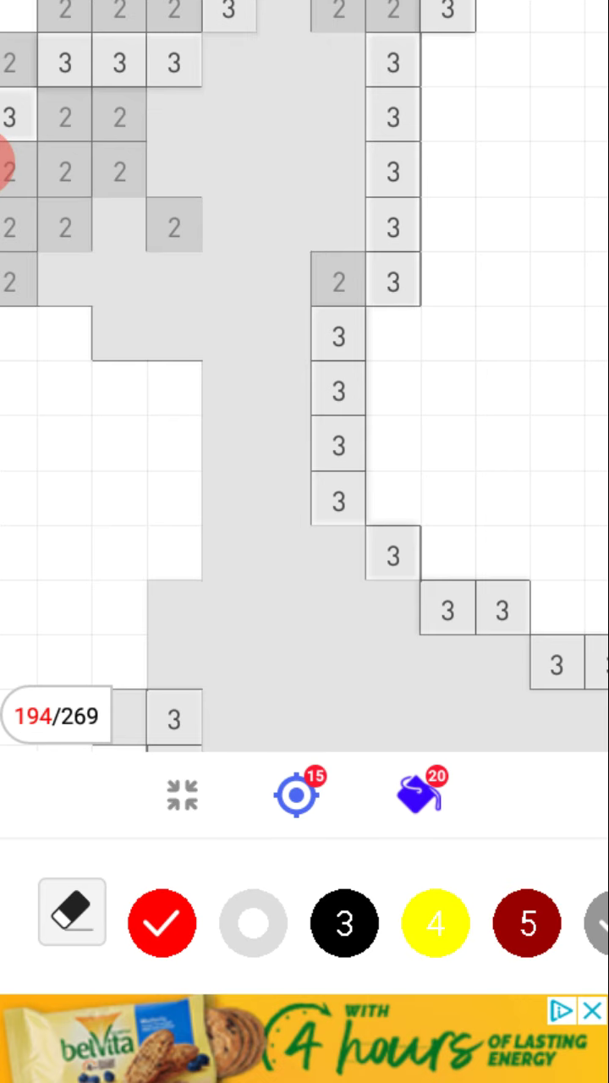
pyautogui.moveTo(338, 12); pyautogui.dragTo(393, 12)
pyautogui.click(338, 279)
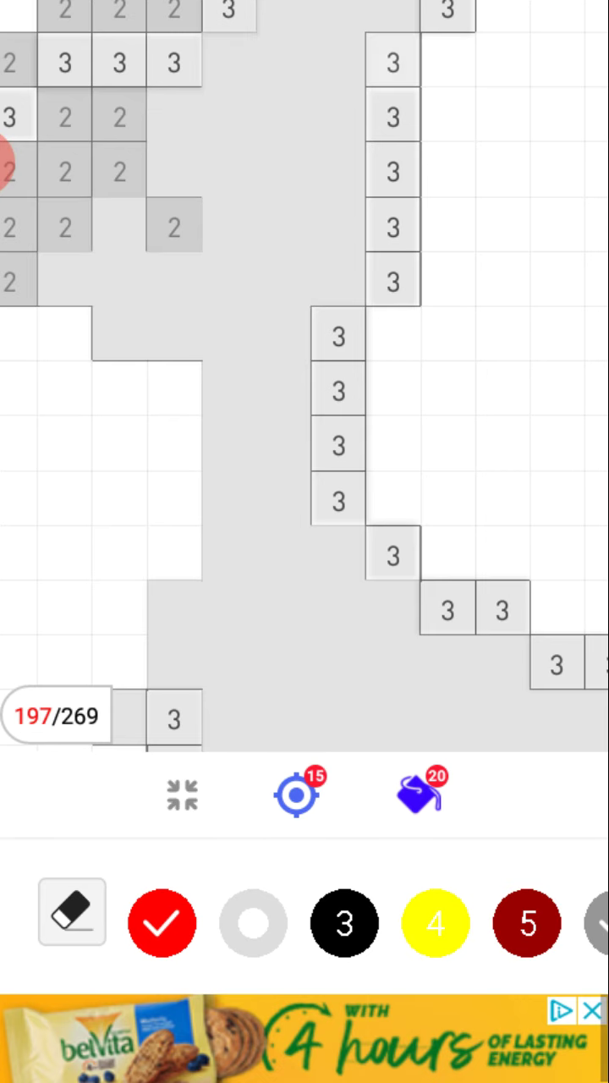
pyautogui.scroll(-3, 304, 372)
pyautogui.moveTo(339, 507); pyautogui.dragTo(355, 597)
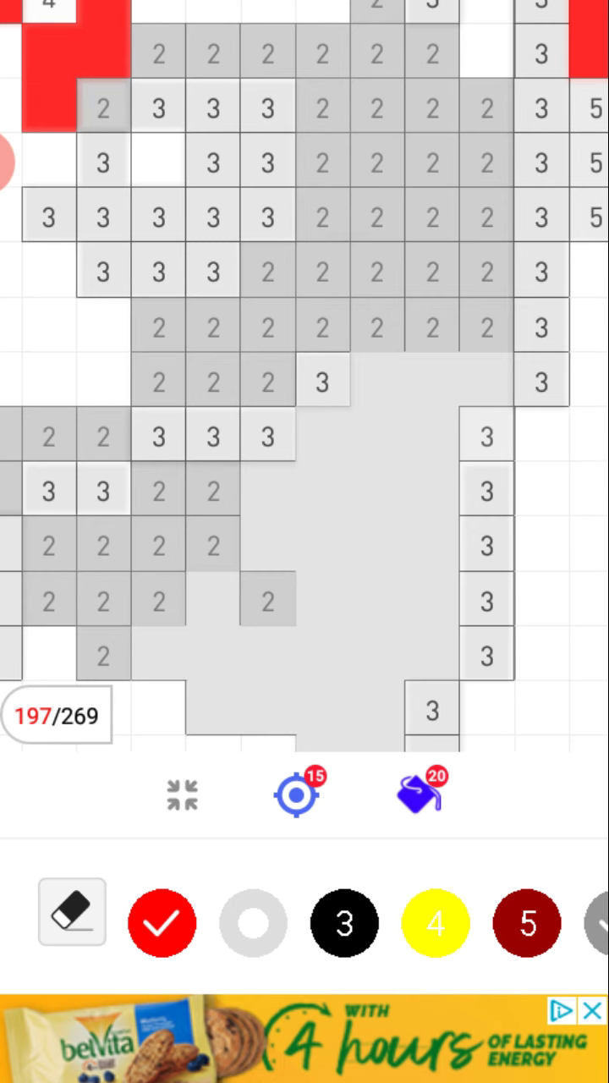
# Paint the middle-right and upper-middle number-2 cells light grey.
pyautogui.moveTo(486, 110); pyautogui.dragTo(487, 270)
pyautogui.moveTo(431, 326); pyautogui.dragTo(211, 381)
pyautogui.moveTo(157, 381); pyautogui.dragTo(211, 326)
pyautogui.moveTo(266, 271)
pyautogui.mouseDown()
pyautogui.moveTo(431, 216)
pyautogui.moveTo(376, 55)
pyautogui.moveTo(377, 215)
pyautogui.mouseUp()
pyautogui.moveTo(321, 216); pyautogui.dragTo(267, 55)
pyautogui.moveTo(212, 55); pyautogui.dragTo(157, 55)
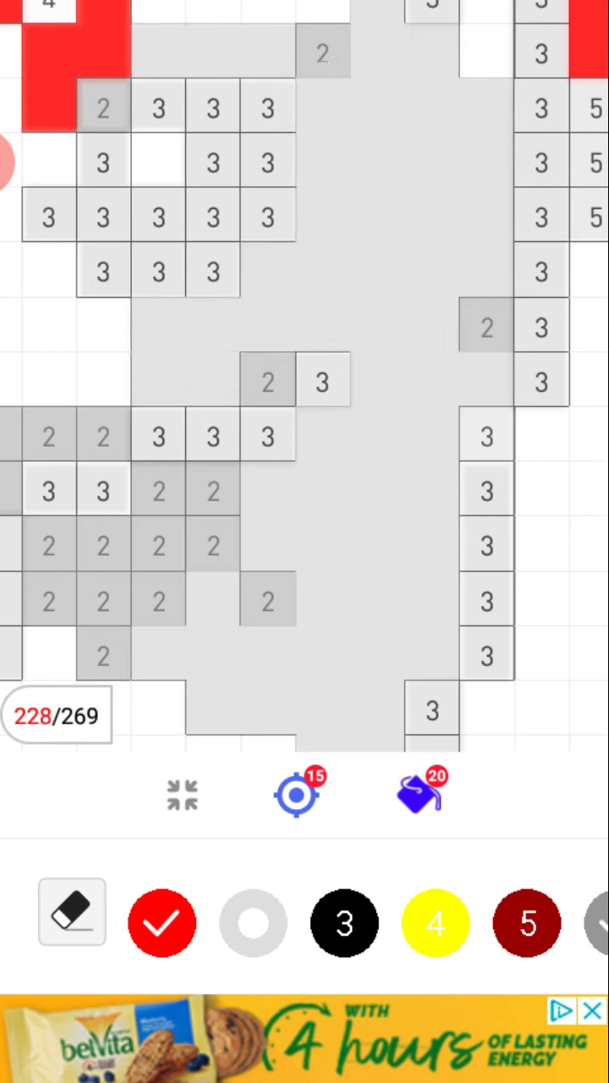
pyautogui.click(103, 107)
pyautogui.click(322, 53)
# Fill individual number-2 cells light grey in another part of the picture.
pyautogui.moveTo(338, 423); pyautogui.dragTo(292, 579)
pyautogui.click(385, 479)
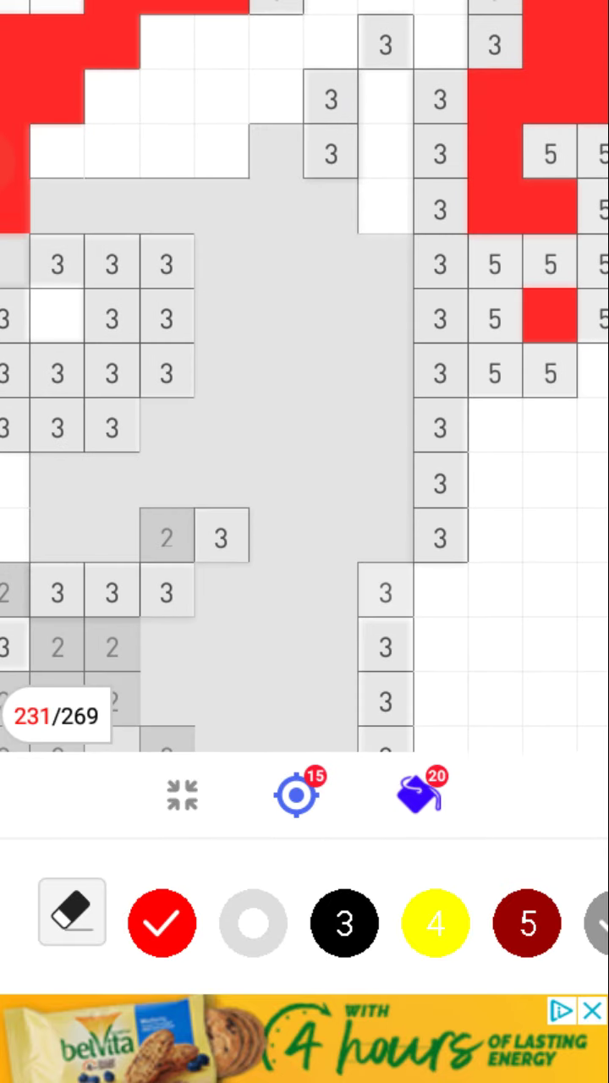
pyautogui.moveTo(254, 423)
pyautogui.mouseDown()
pyautogui.moveTo(305, 253)
pyautogui.moveTo(304, 338)
pyautogui.mouseUp()
pyautogui.click(367, 169)
pyautogui.click(313, 282)
pyautogui.click(313, 338)
pyautogui.click(367, 392)
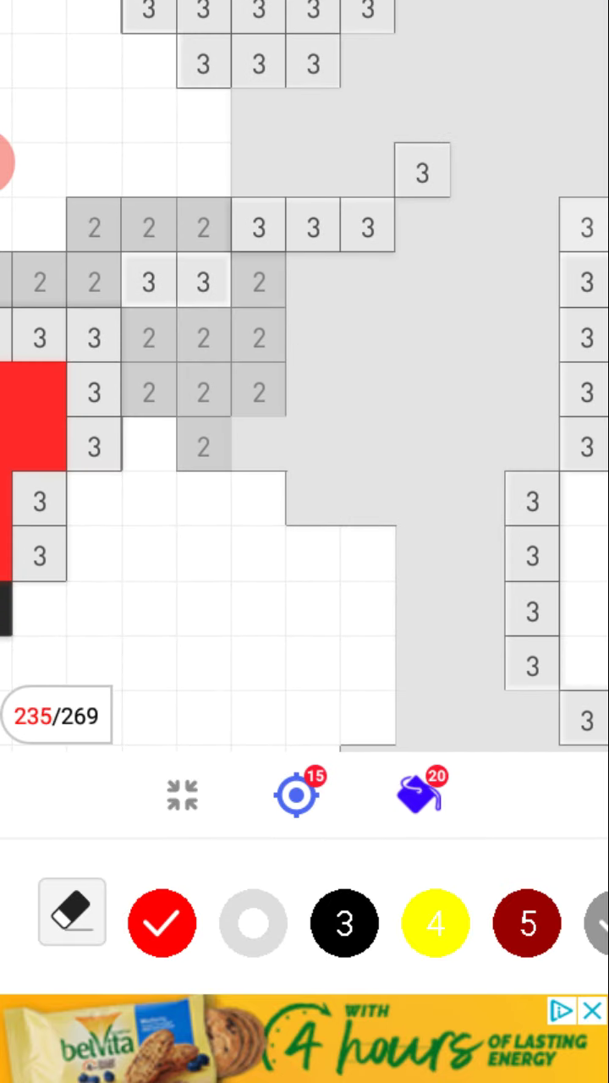
# Paint several short vertical runs of number-2 cells grey.
pyautogui.moveTo(258, 282); pyautogui.dragTo(258, 339)
pyautogui.moveTo(203, 338); pyautogui.dragTo(203, 446)
pyautogui.moveTo(148, 339); pyautogui.dragTo(148, 392)
pyautogui.click(258, 392)
pyautogui.moveTo(338, 592); pyautogui.dragTo(286, 605)
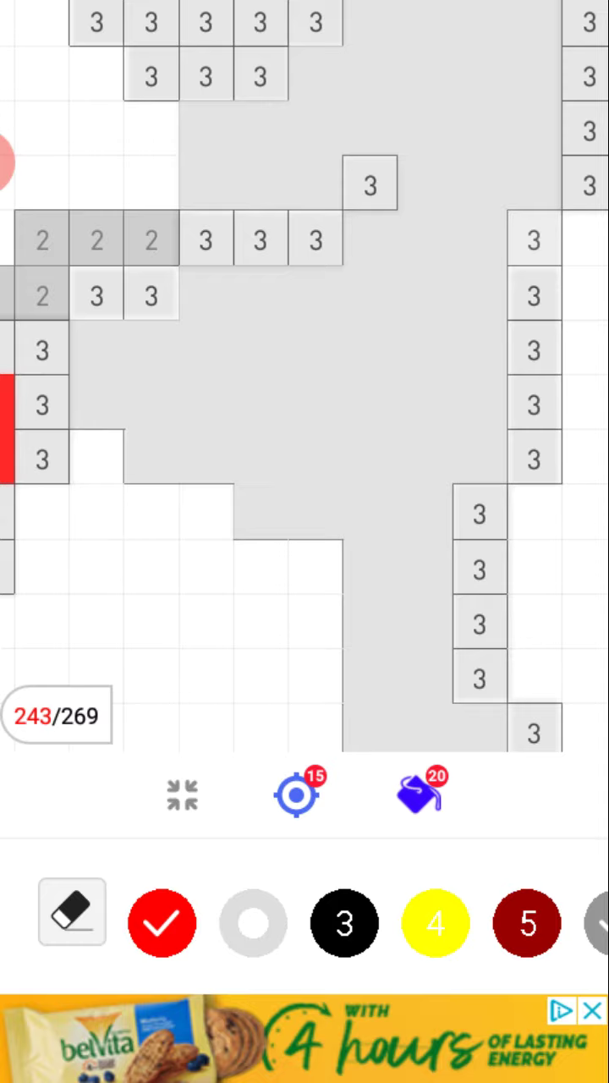
pyautogui.moveTo(339, 423); pyautogui.dragTo(279, 448)
pyautogui.scroll(-5, 304, 381)
pyautogui.scroll(5, 305, 381)
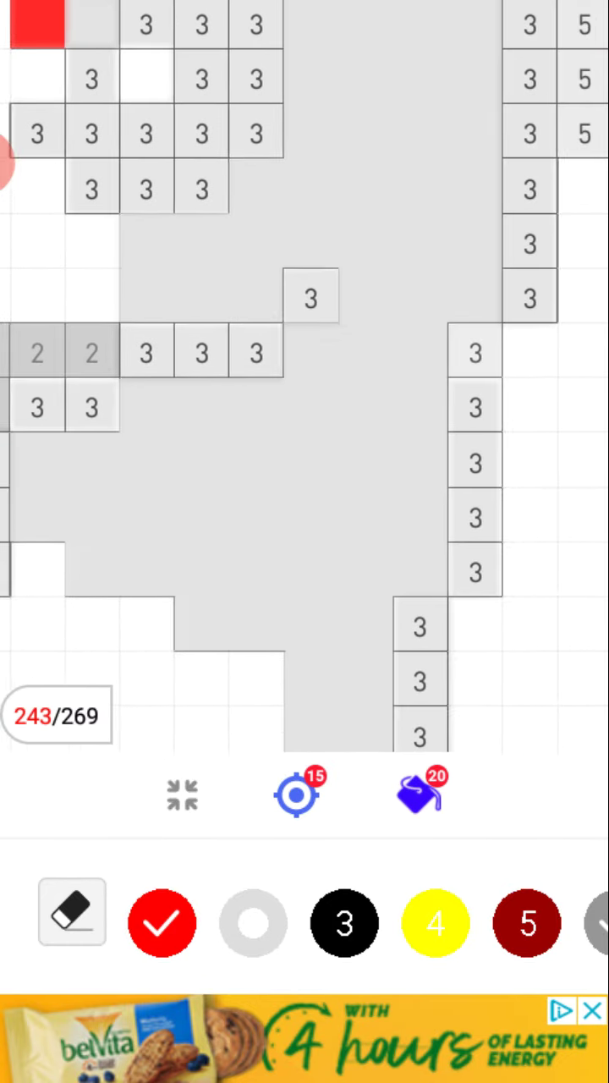
pyautogui.scroll(-3, 304, 381)
# Fill the remaining number-2 rows and runs in the nearby areas.
pyautogui.moveTo(338, 343); pyautogui.dragTo(203, 343)
pyautogui.moveTo(203, 398); pyautogui.dragTo(51, 398)
pyautogui.click(51, 397)
pyautogui.moveTo(254, 423); pyautogui.dragTo(423, 254)
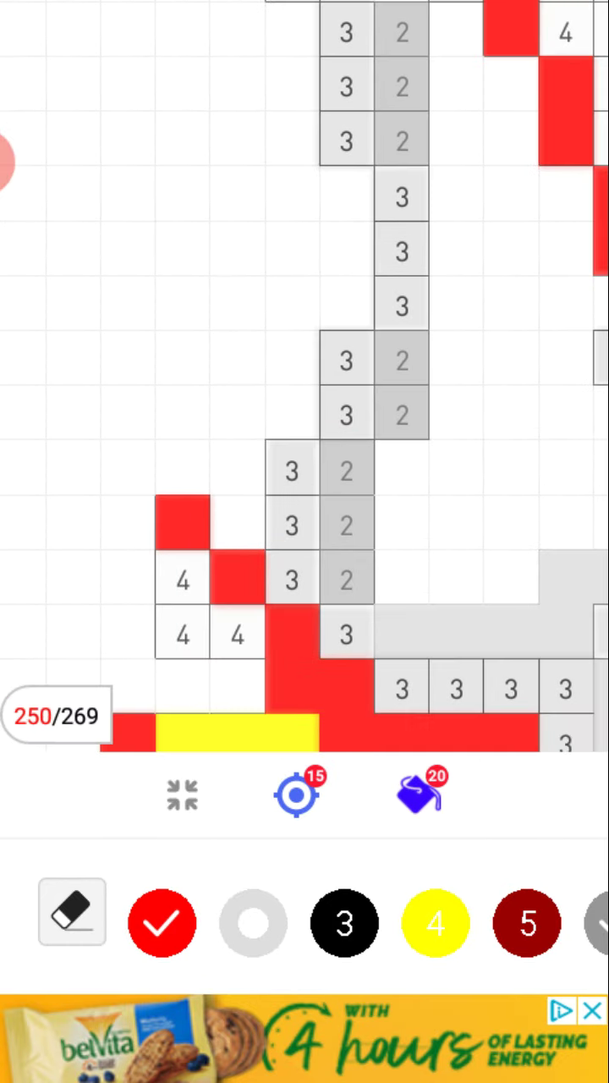
pyautogui.moveTo(347, 580); pyautogui.dragTo(347, 470)
pyautogui.moveTo(402, 414); pyautogui.dragTo(402, 359)
pyautogui.moveTo(254, 254); pyautogui.dragTo(380, 465)
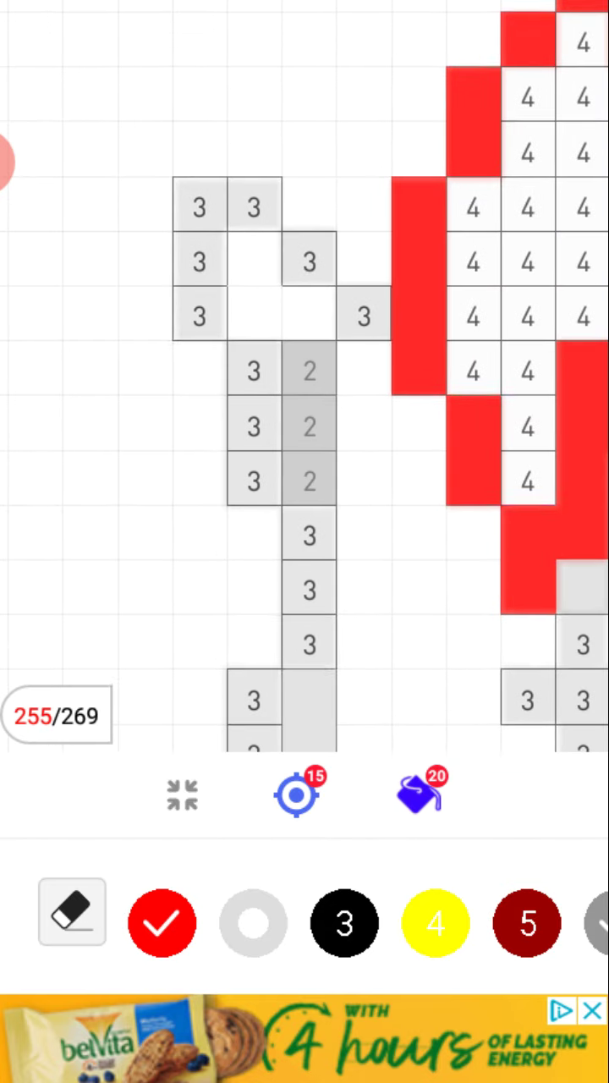
pyautogui.moveTo(309, 372); pyautogui.dragTo(309, 482)
pyautogui.moveTo(381, 253); pyautogui.dragTo(169, 423)
# Scan the picture for leftover uncoloured number-2 cells.
pyautogui.moveTo(423, 339); pyautogui.dragTo(211, 254)
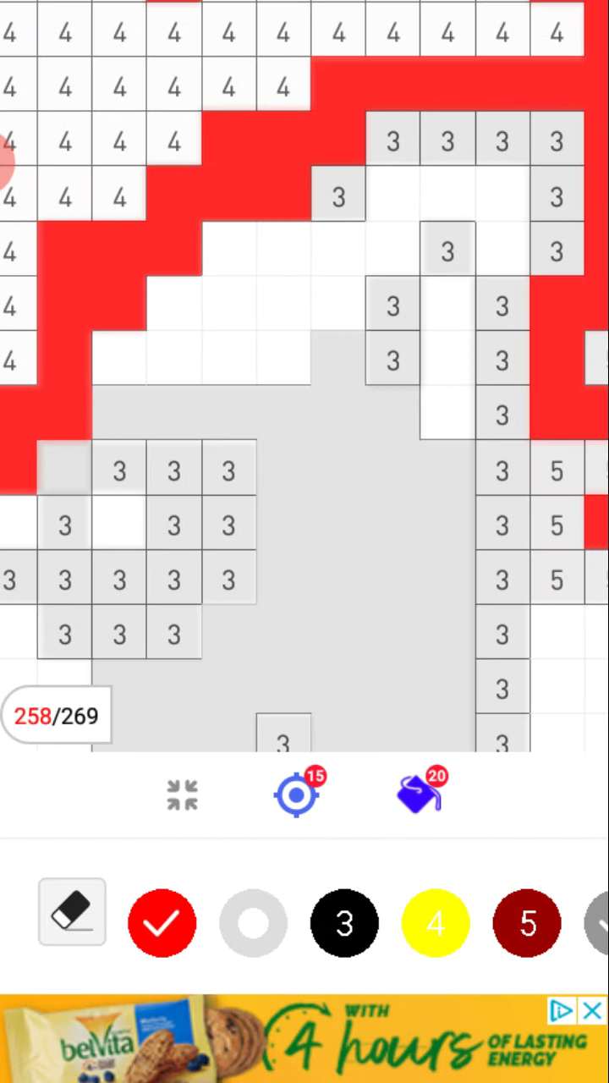
pyautogui.moveTo(304, 508)
pyautogui.mouseDown()
pyautogui.moveTo(305, 254)
pyautogui.moveTo(339, 338)
pyautogui.moveTo(304, 212)
pyautogui.mouseUp()
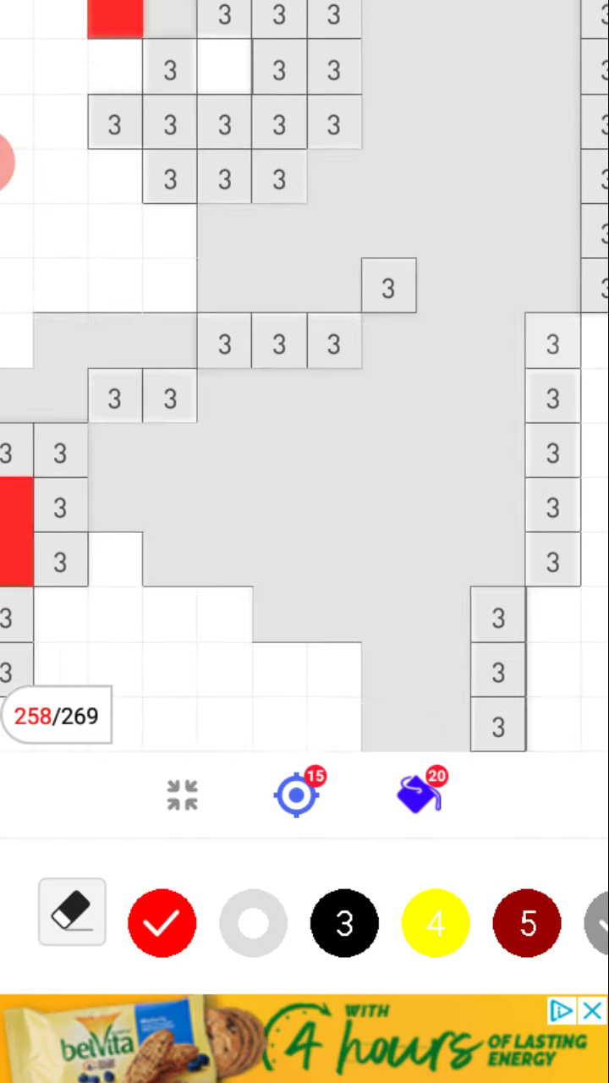
pyautogui.moveTo(253, 253); pyautogui.dragTo(380, 465)
pyautogui.moveTo(305, 508)
pyautogui.mouseDown()
pyautogui.moveTo(305, 254)
pyautogui.moveTo(304, 423)
pyautogui.mouseUp()
pyautogui.moveTo(423, 423); pyautogui.dragTo(211, 254)
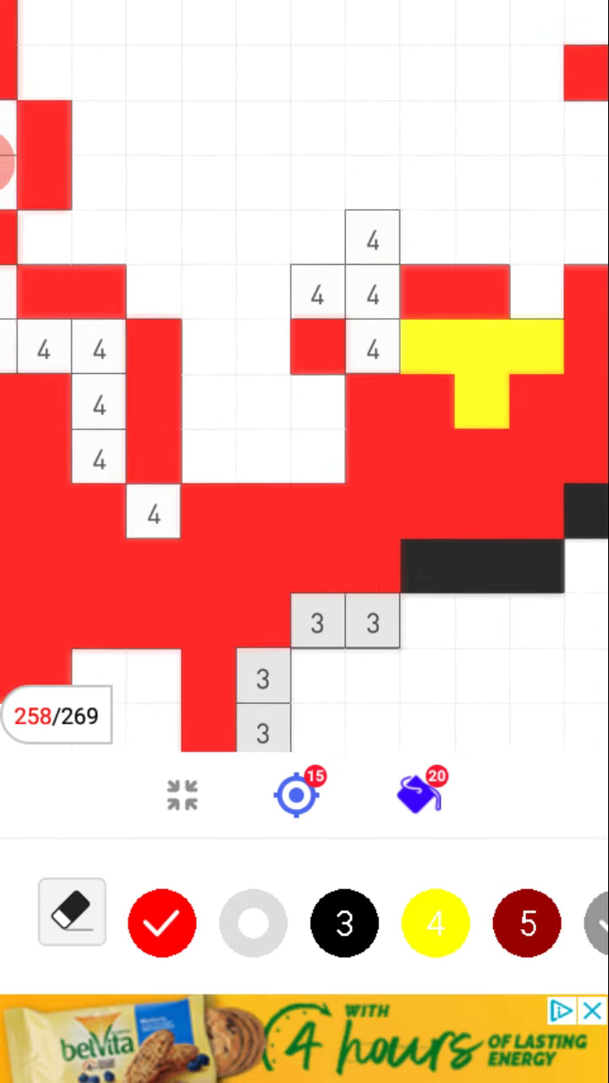
pyautogui.moveTo(254, 254); pyautogui.dragTo(381, 465)
pyautogui.moveTo(304, 550); pyautogui.dragTo(253, 254)
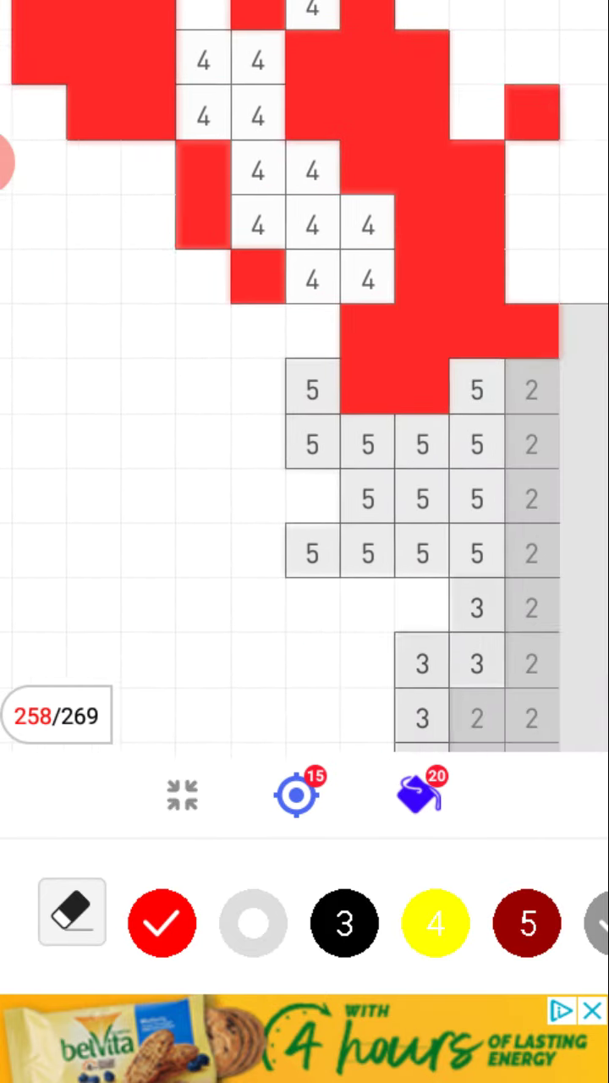
pyautogui.moveTo(338, 508); pyautogui.dragTo(253, 296)
# Fill the last number-2 cells to reach 269 of 269, then scroll the palette.
pyautogui.moveTo(381, 372); pyautogui.dragTo(380, 643)
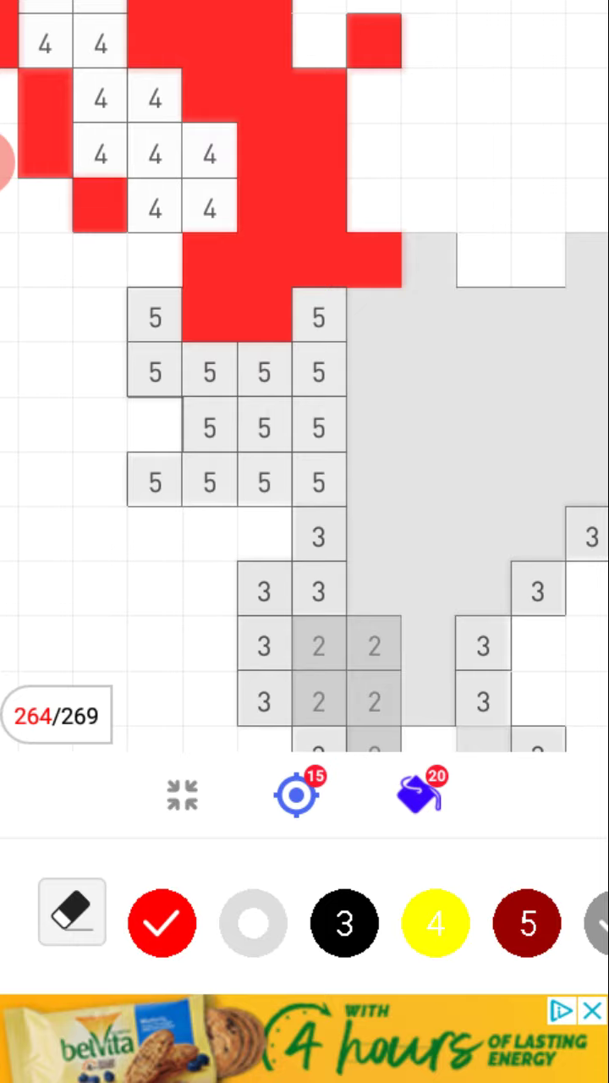
pyautogui.moveTo(339, 592); pyautogui.dragTo(305, 253)
pyautogui.moveTo(349, 305); pyautogui.dragTo(349, 364)
pyautogui.click(349, 416)
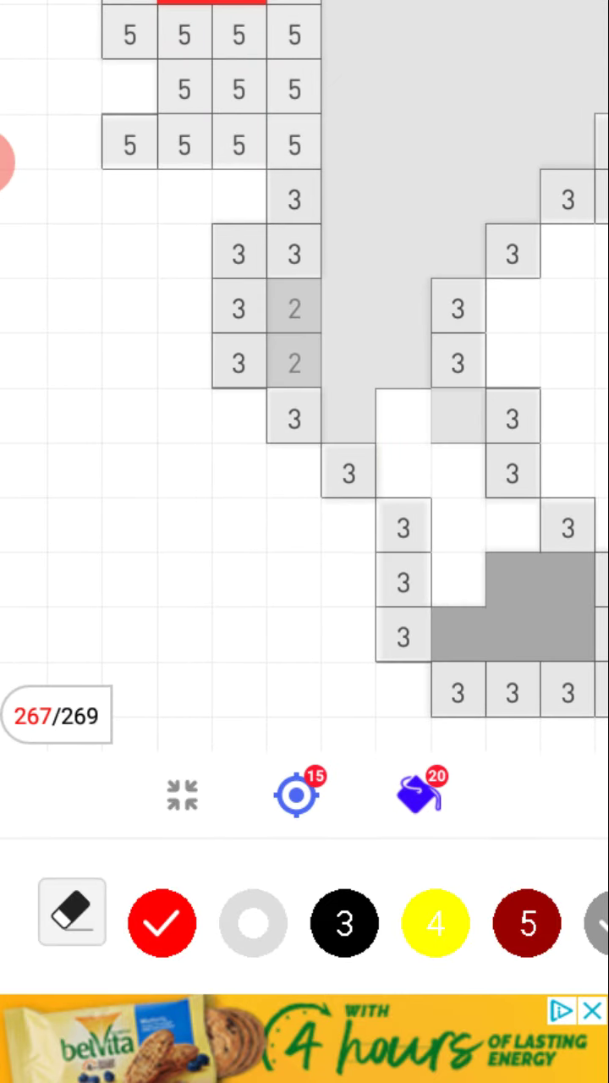
pyautogui.click(294, 362)
pyautogui.click(294, 306)
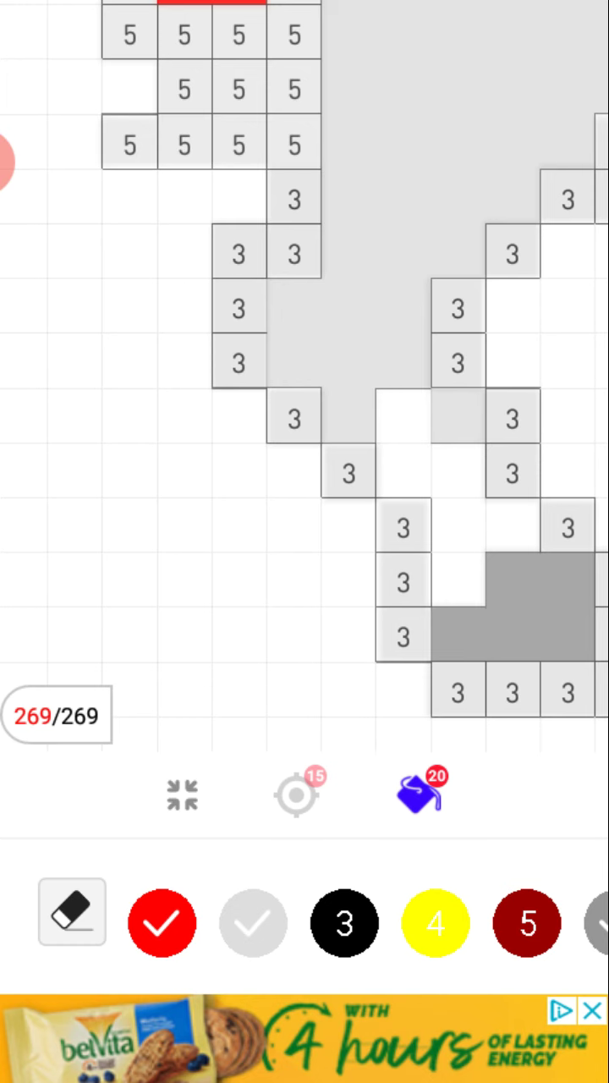
pyautogui.moveTo(508, 922); pyautogui.dragTo(338, 922)
# Select black colour 3 and fill the diagonal and bottom-row 3 cells, reaching 61 of 214.
pyautogui.click(346, 920)
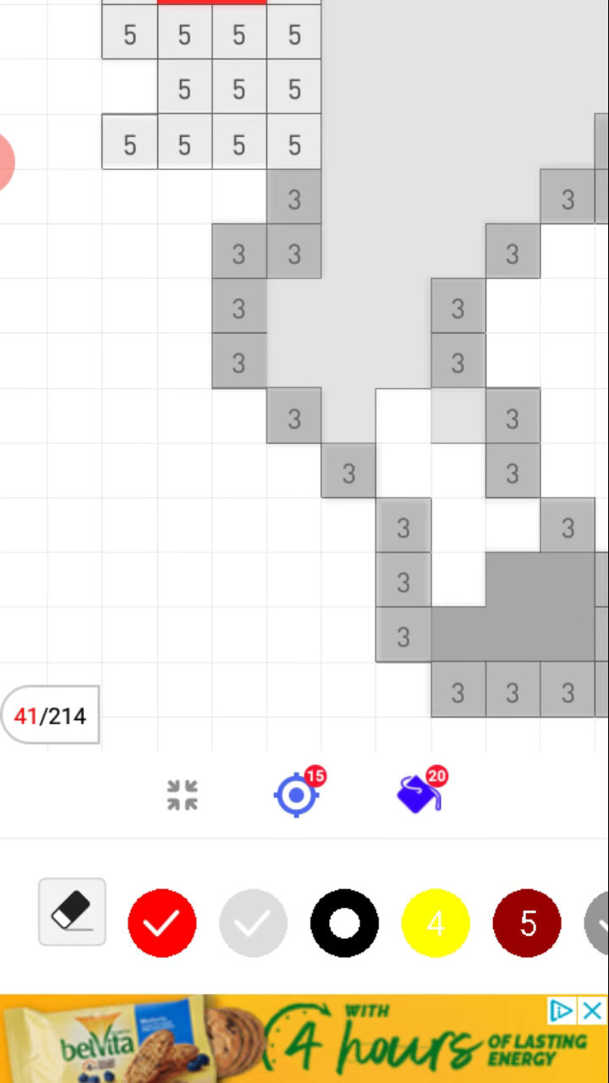
pyautogui.moveTo(567, 525)
pyautogui.mouseDown()
pyautogui.moveTo(512, 418)
pyautogui.moveTo(567, 198)
pyautogui.mouseUp()
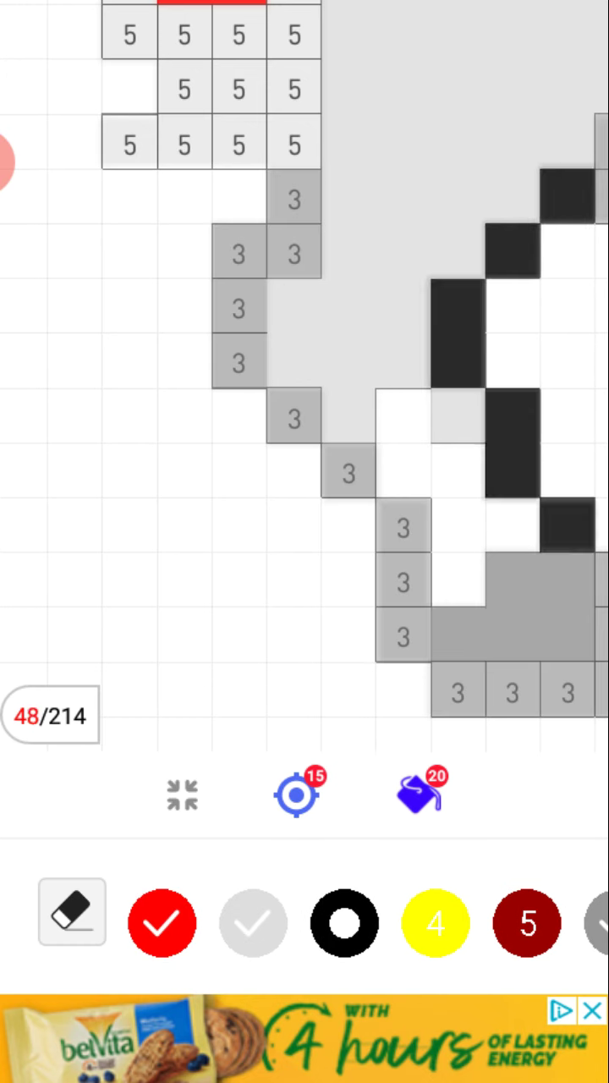
pyautogui.moveTo(295, 199)
pyautogui.mouseDown()
pyautogui.moveTo(238, 254)
pyautogui.moveTo(294, 419)
pyautogui.moveTo(403, 638)
pyautogui.moveTo(567, 694)
pyautogui.mouseUp()
pyautogui.click(403, 524)
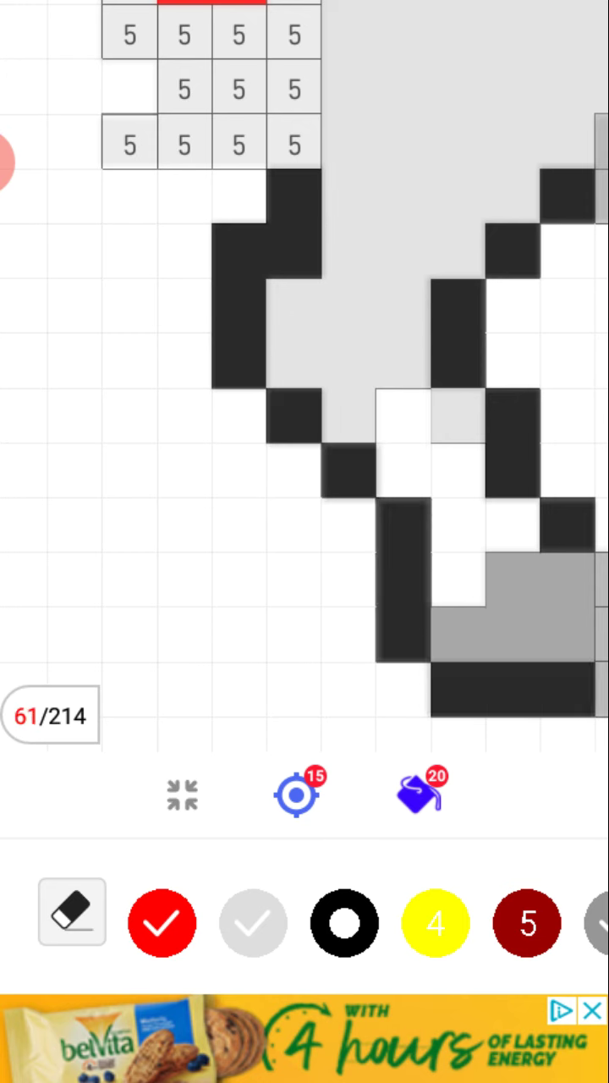
# Select the dark red 5 swatch and fill the first blocks of 5 cells dark red.
pyautogui.click(527, 921)
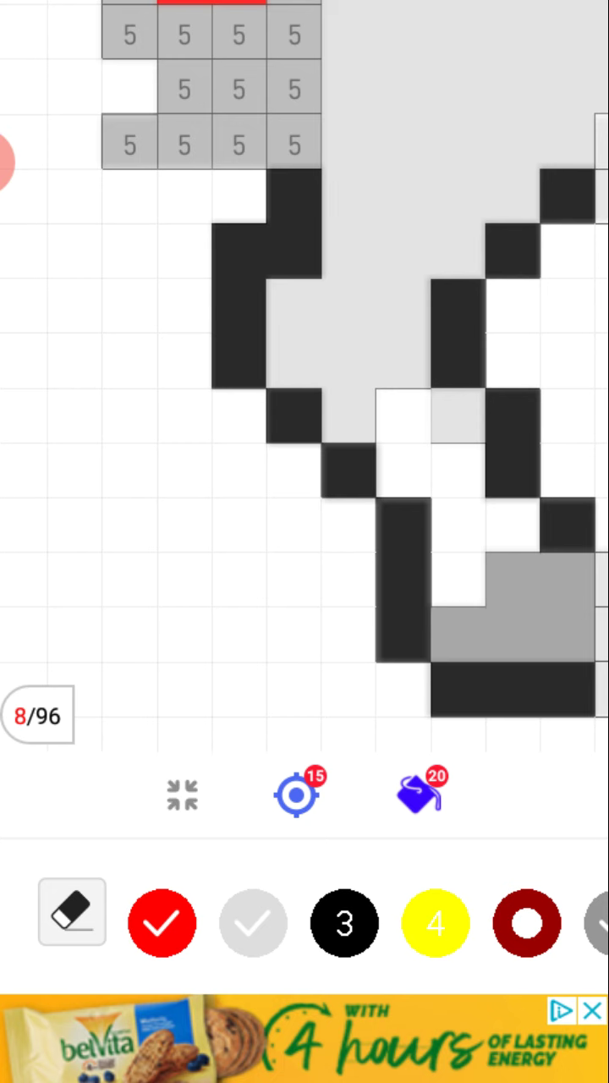
pyautogui.moveTo(129, 144)
pyautogui.mouseDown()
pyautogui.moveTo(294, 144)
pyautogui.moveTo(183, 89)
pyautogui.mouseUp()
pyautogui.moveTo(294, 34); pyautogui.dragTo(128, 34)
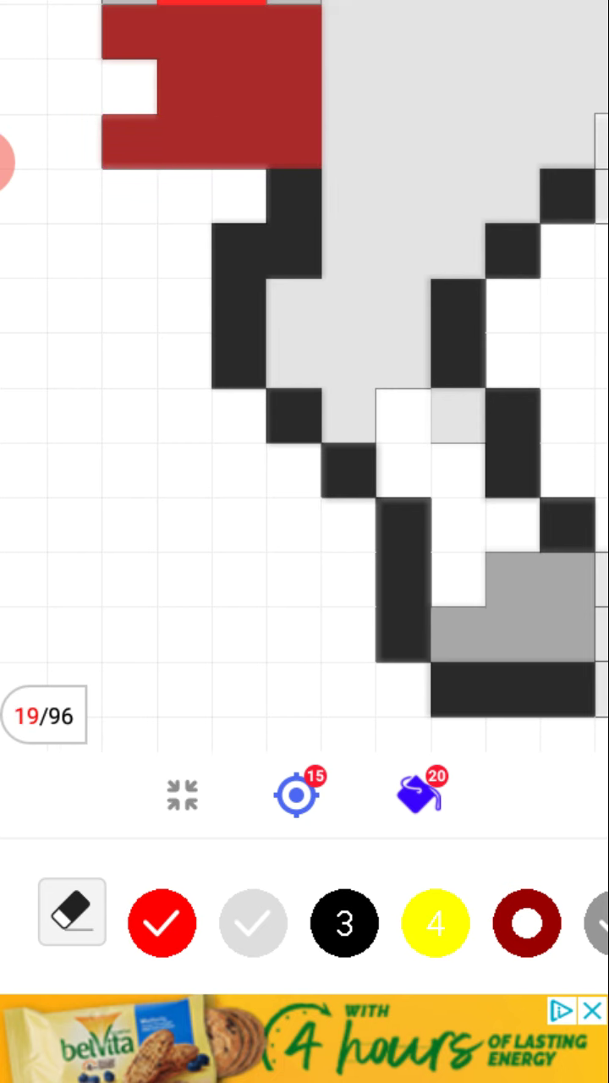
pyautogui.hscroll(1, 364, 920)
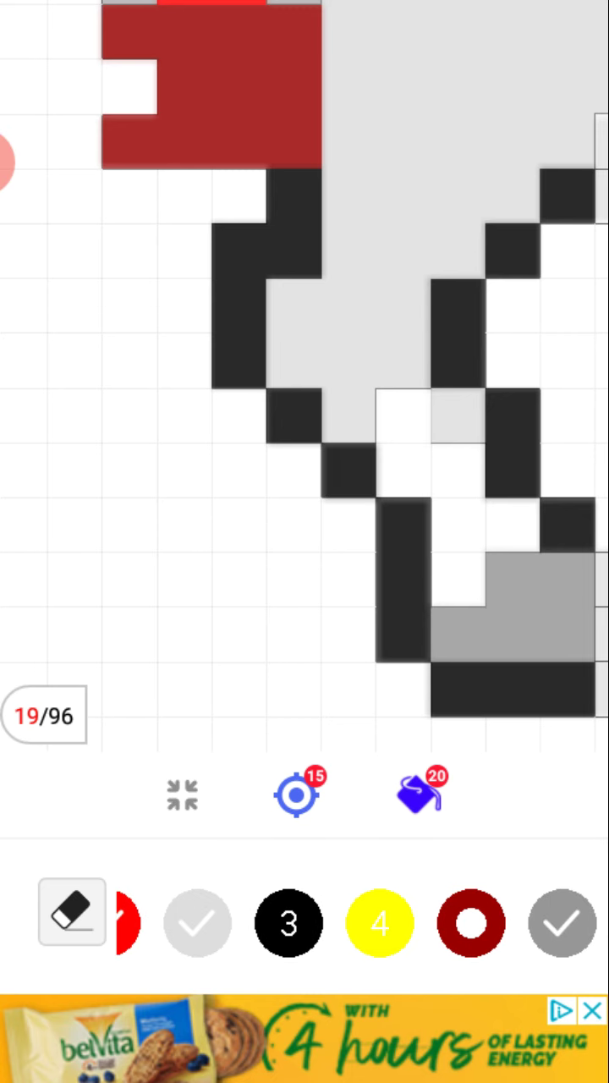
pyautogui.moveTo(305, 254); pyautogui.dragTo(356, 592)
pyautogui.moveTo(287, 322); pyautogui.dragTo(305, 372)
pyautogui.click(367, 422)
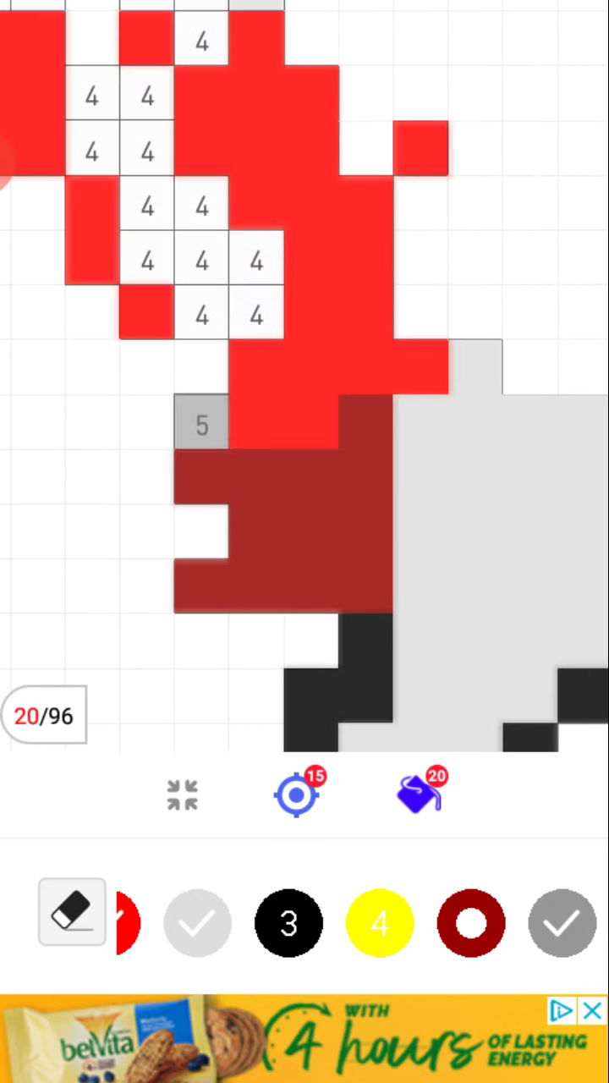
pyautogui.click(200, 421)
# Fill a path of 5 cells and one single 5 cell dark red.
pyautogui.moveTo(203, 253); pyautogui.dragTo(423, 507)
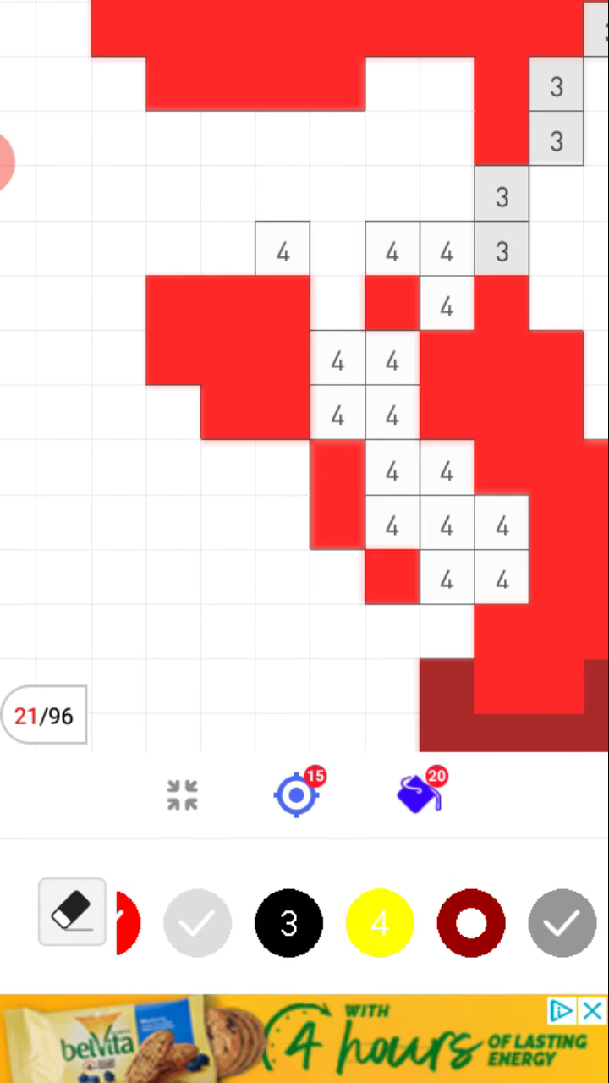
pyautogui.moveTo(507, 212); pyautogui.dragTo(115, 456)
pyautogui.moveTo(169, 338); pyautogui.dragTo(380, 592)
pyautogui.moveTo(423, 254); pyautogui.dragTo(253, 465)
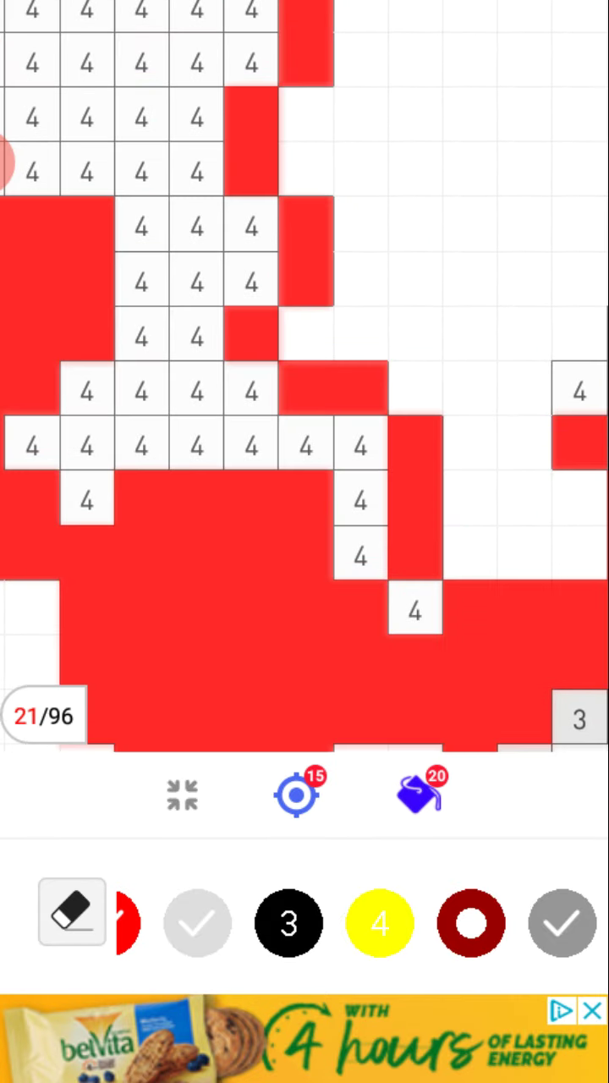
pyautogui.moveTo(254, 253)
pyautogui.mouseDown()
pyautogui.moveTo(381, 466)
pyautogui.moveTo(339, 381)
pyautogui.mouseUp()
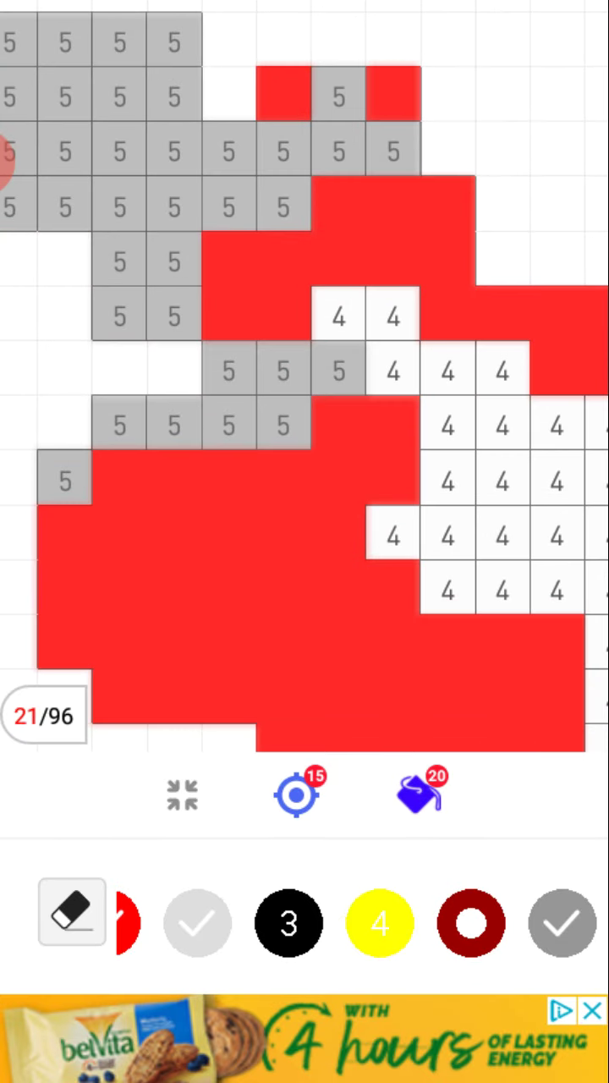
pyautogui.moveTo(338, 370)
pyautogui.mouseDown()
pyautogui.moveTo(229, 370)
pyautogui.moveTo(169, 422)
pyautogui.moveTo(64, 478)
pyautogui.mouseUp()
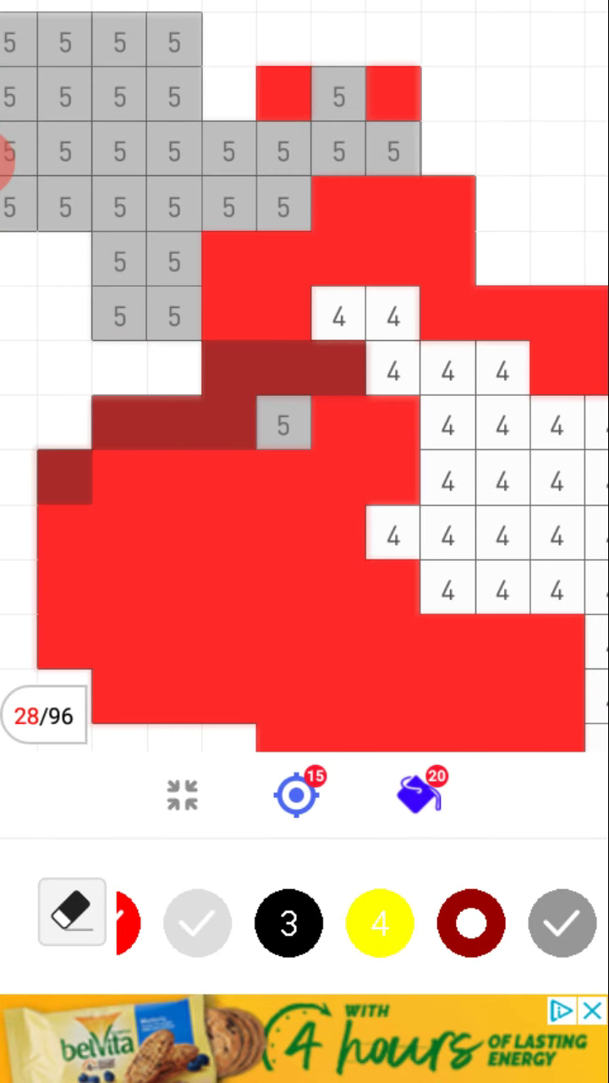
pyautogui.click(283, 423)
# Fill rows and columns of 5 cells dark red, including the top-left ones.
pyautogui.moveTo(253, 253); pyautogui.dragTo(318, 457)
pyautogui.moveTo(457, 356); pyautogui.dragTo(68, 355)
pyautogui.moveTo(422, 253); pyautogui.dragTo(270, 339)
pyautogui.moveTo(169, 422); pyautogui.dragTo(287, 363)
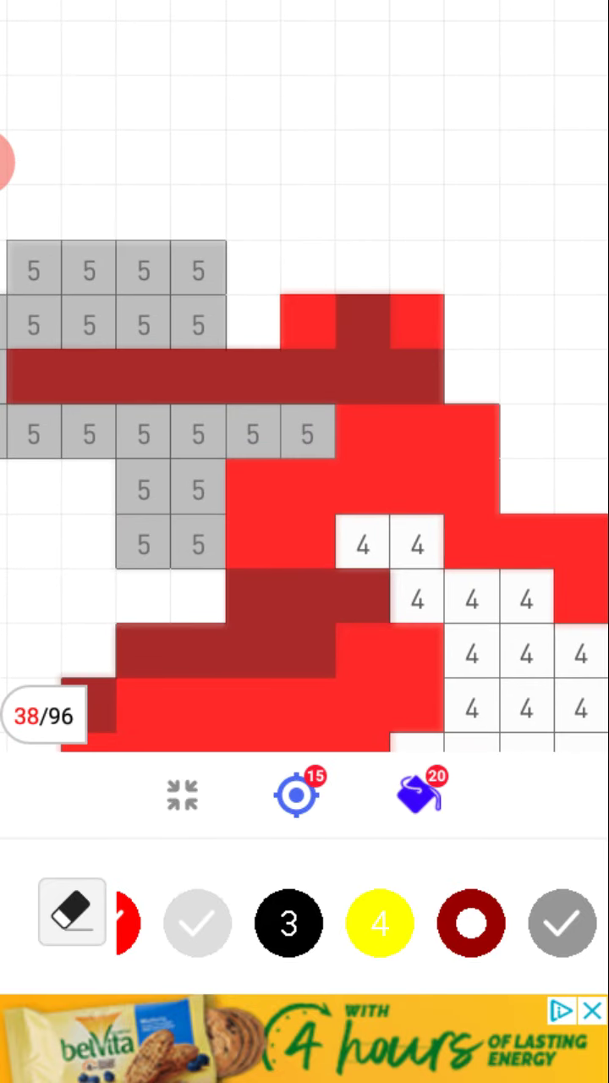
pyautogui.moveTo(308, 432); pyautogui.dragTo(199, 431)
pyautogui.moveTo(199, 432); pyautogui.dragTo(199, 541)
pyautogui.moveTo(143, 542); pyautogui.dragTo(144, 432)
pyautogui.moveTo(199, 339); pyautogui.dragTo(199, 271)
pyautogui.moveTo(144, 271); pyautogui.dragTo(34, 271)
pyautogui.moveTo(33, 326); pyautogui.dragTo(144, 326)
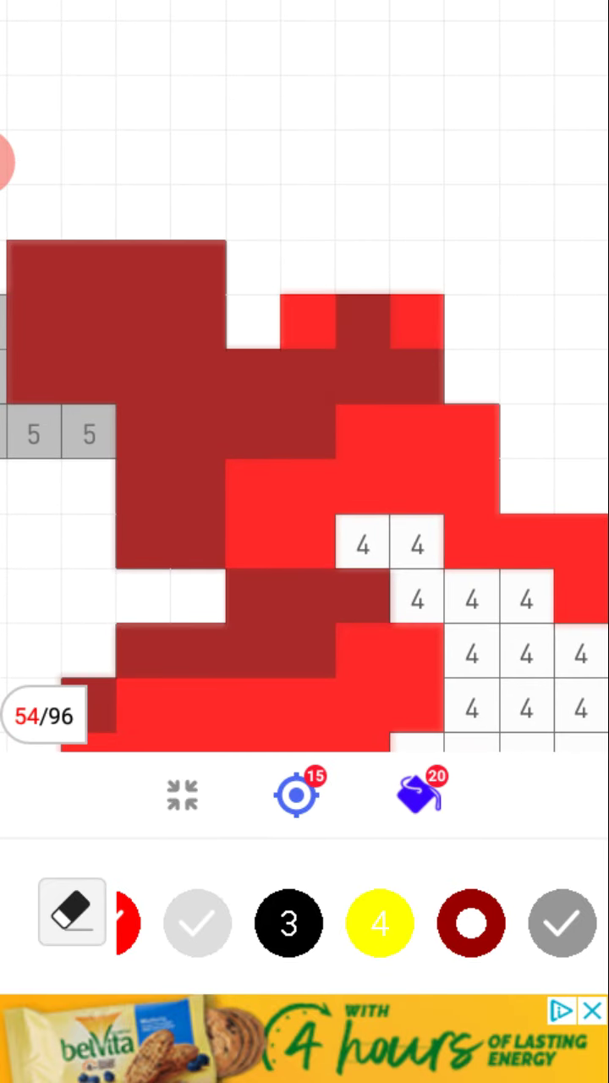
# Fill seven more neighbouring 5 cells dark red.
pyautogui.moveTo(85, 423); pyautogui.dragTo(381, 254)
pyautogui.moveTo(330, 270); pyautogui.dragTo(384, 271)
pyautogui.moveTo(165, 325); pyautogui.dragTo(220, 216)
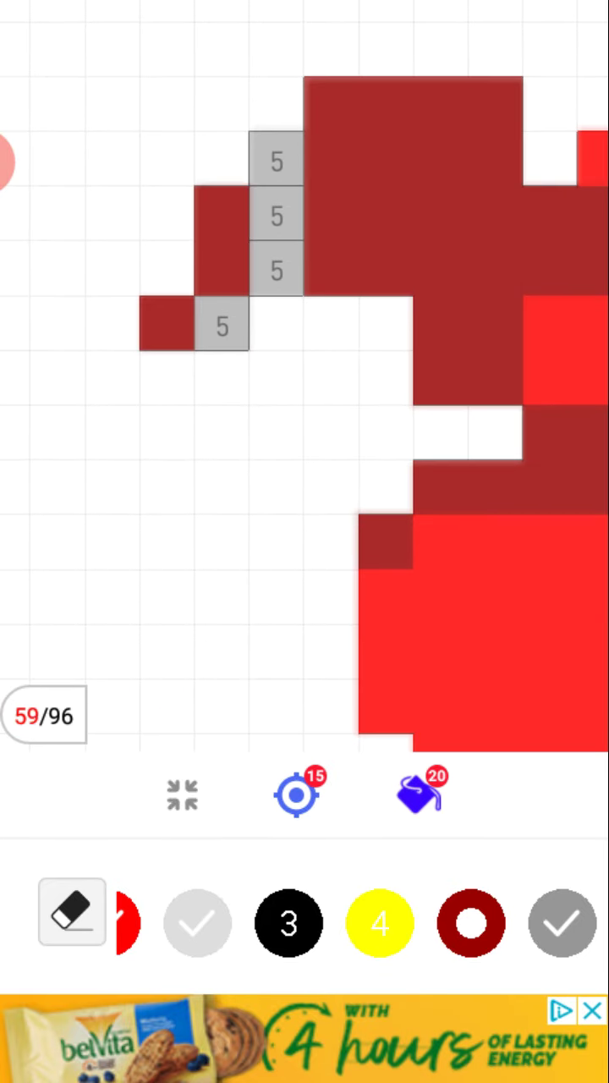
pyautogui.moveTo(275, 160); pyautogui.dragTo(275, 270)
pyautogui.moveTo(220, 271); pyautogui.dragTo(220, 325)
# Search the picture for remaining 5 cells and fill the right arm dark red.
pyautogui.moveTo(423, 423)
pyautogui.mouseDown()
pyautogui.moveTo(254, 406)
pyautogui.moveTo(169, 254)
pyautogui.mouseUp()
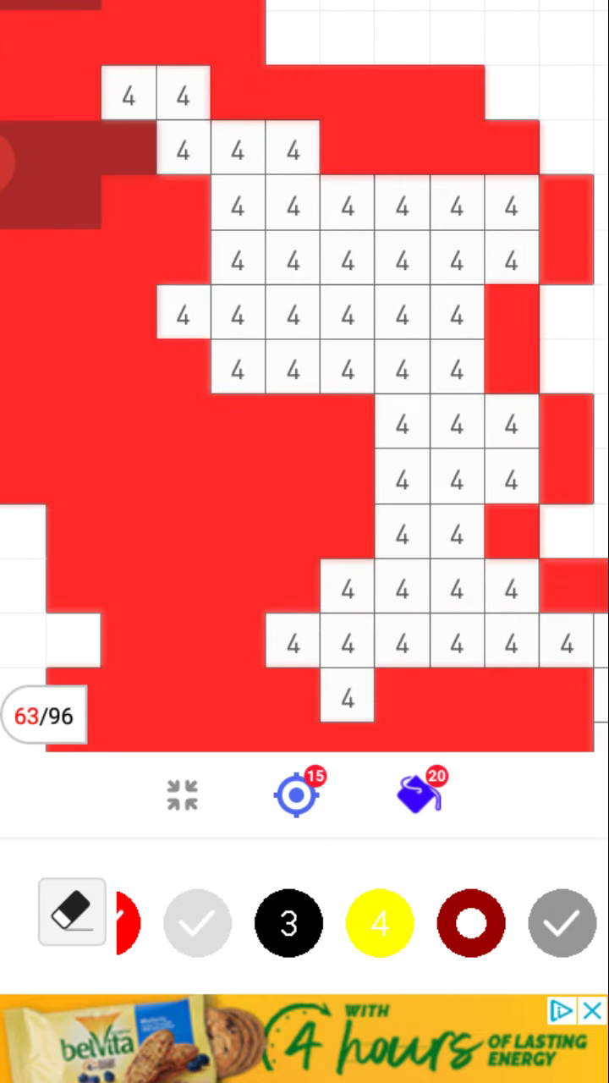
pyautogui.moveTo(338, 507); pyautogui.dragTo(253, 212)
pyautogui.moveTo(254, 508); pyautogui.dragTo(338, 254)
pyautogui.moveTo(423, 508)
pyautogui.mouseDown()
pyautogui.moveTo(253, 254)
pyautogui.moveTo(338, 550)
pyautogui.moveTo(254, 211)
pyautogui.mouseUp()
pyautogui.moveTo(297, 338); pyautogui.dragTo(304, 423)
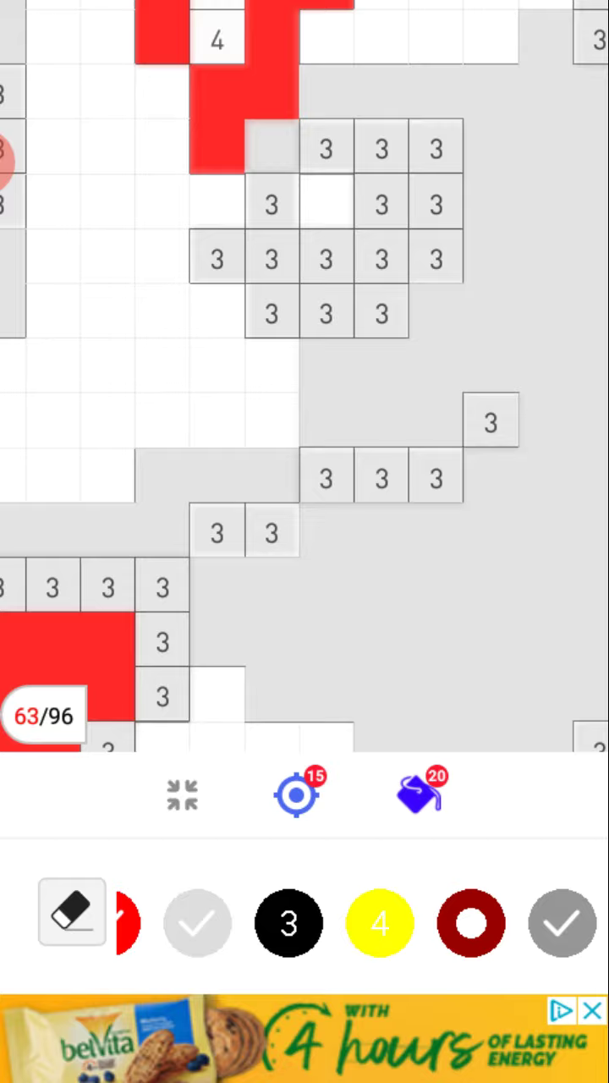
pyautogui.moveTo(296, 254); pyautogui.dragTo(296, 507)
pyautogui.moveTo(338, 254); pyautogui.dragTo(254, 550)
pyautogui.moveTo(254, 339); pyautogui.dragTo(381, 508)
pyautogui.moveTo(423, 423); pyautogui.dragTo(211, 339)
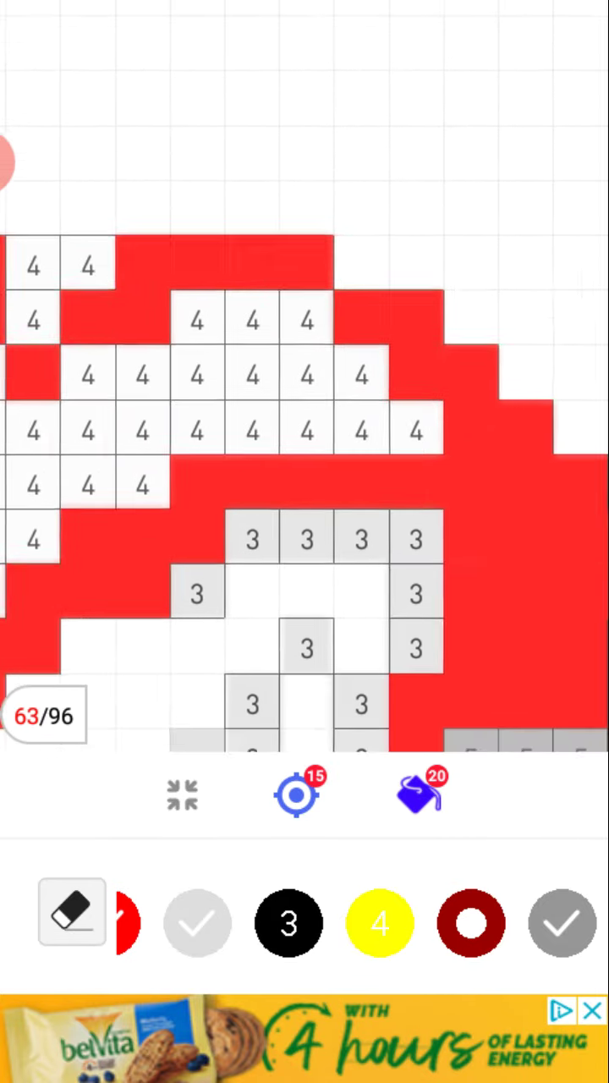
pyautogui.moveTo(338, 423); pyautogui.dragTo(296, 381)
pyautogui.moveTo(254, 423); pyautogui.dragTo(338, 507)
pyautogui.moveTo(423, 423); pyautogui.dragTo(170, 380)
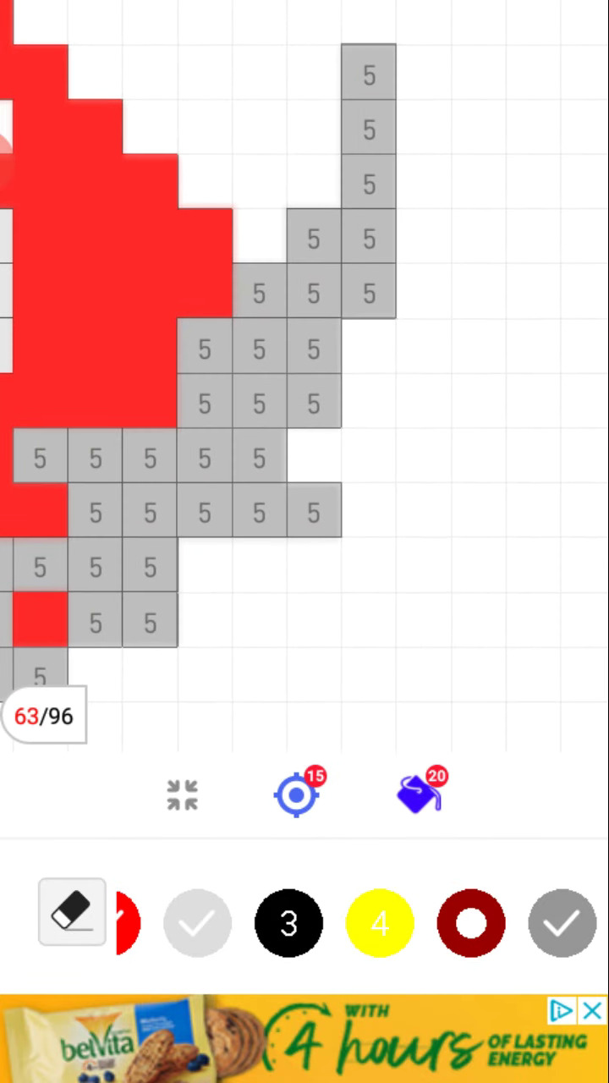
pyautogui.moveTo(368, 76); pyautogui.dragTo(368, 292)
# Paint the last 5 cells along the arm and column dark red, reaching 96/96.
pyautogui.moveTo(313, 237); pyautogui.dragTo(313, 516)
pyautogui.moveTo(258, 511); pyautogui.dragTo(204, 456)
pyautogui.moveTo(258, 292); pyautogui.dragTo(203, 406)
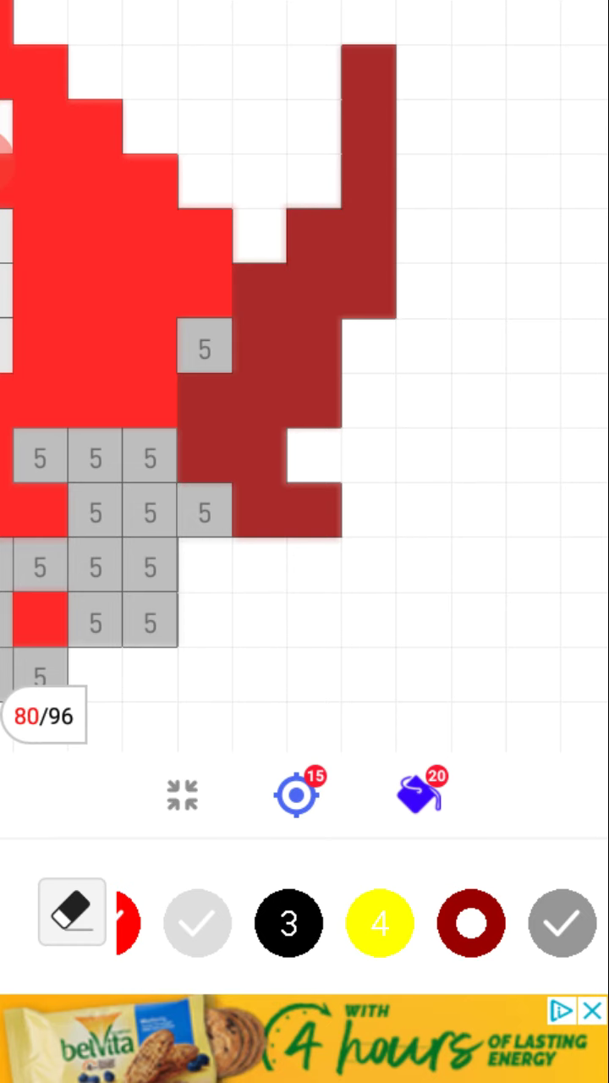
pyautogui.moveTo(204, 512)
pyautogui.mouseDown()
pyautogui.moveTo(149, 567)
pyautogui.moveTo(150, 456)
pyautogui.mouseUp()
pyautogui.click(204, 345)
pyautogui.moveTo(95, 621)
pyautogui.mouseDown()
pyautogui.moveTo(95, 567)
pyautogui.moveTo(39, 457)
pyautogui.mouseUp()
pyautogui.moveTo(169, 507); pyautogui.dragTo(381, 380)
pyautogui.moveTo(276, 336); pyautogui.dragTo(222, 446)
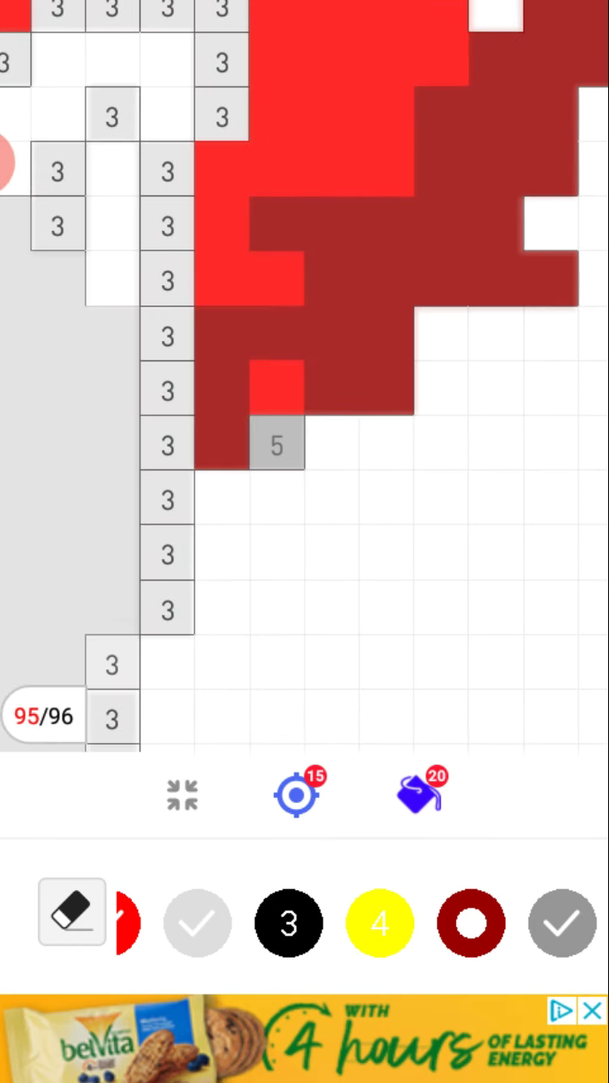
pyautogui.click(277, 445)
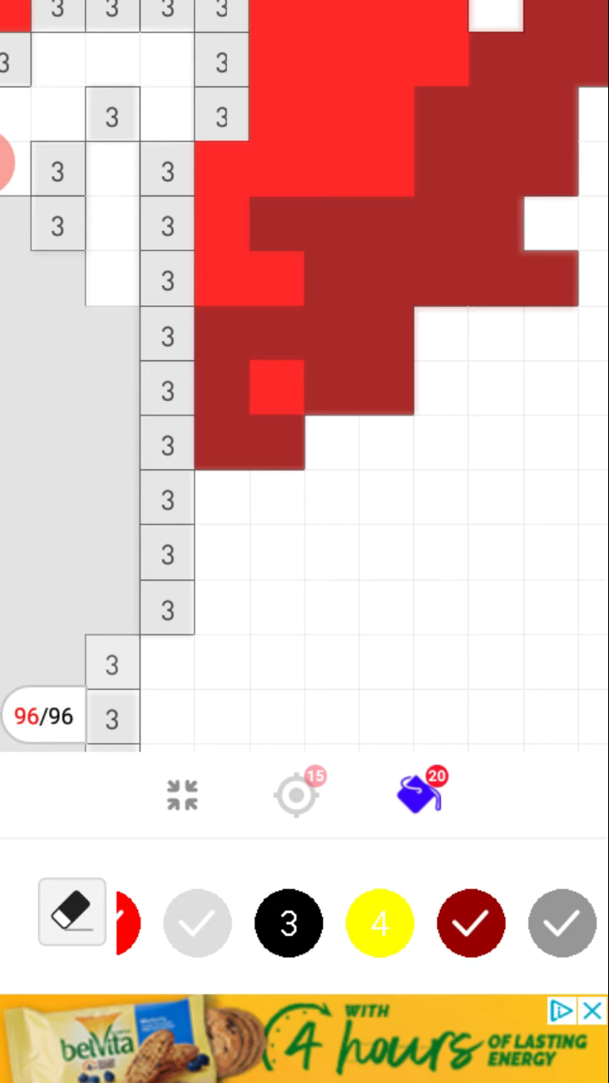
# Select the black 3 swatch and paint the first columns and top row of 3 cells.
pyautogui.click(288, 920)
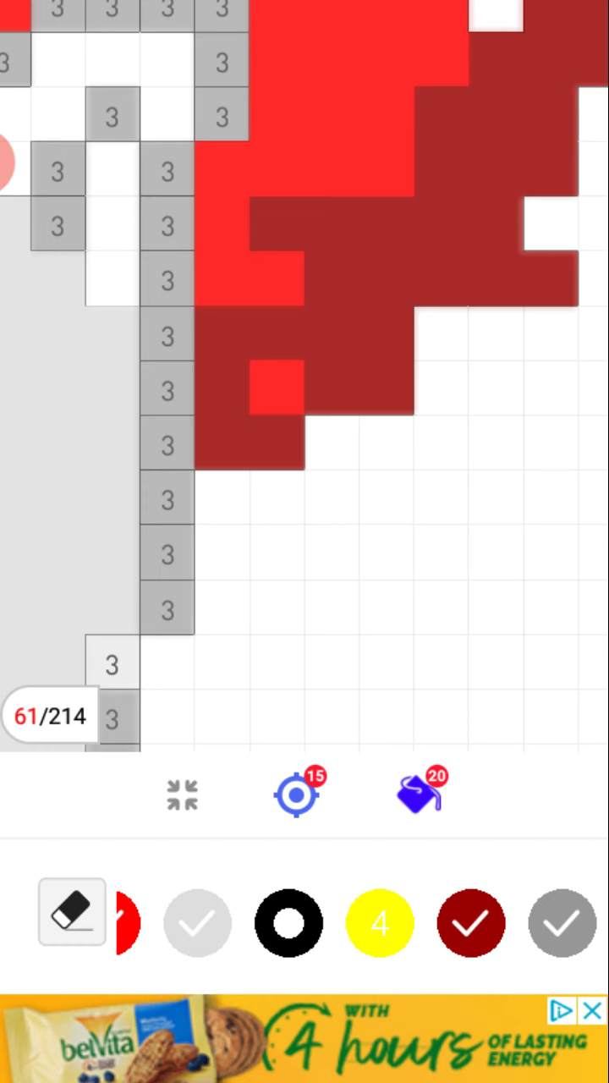
pyautogui.click(113, 664)
pyautogui.click(119, 718)
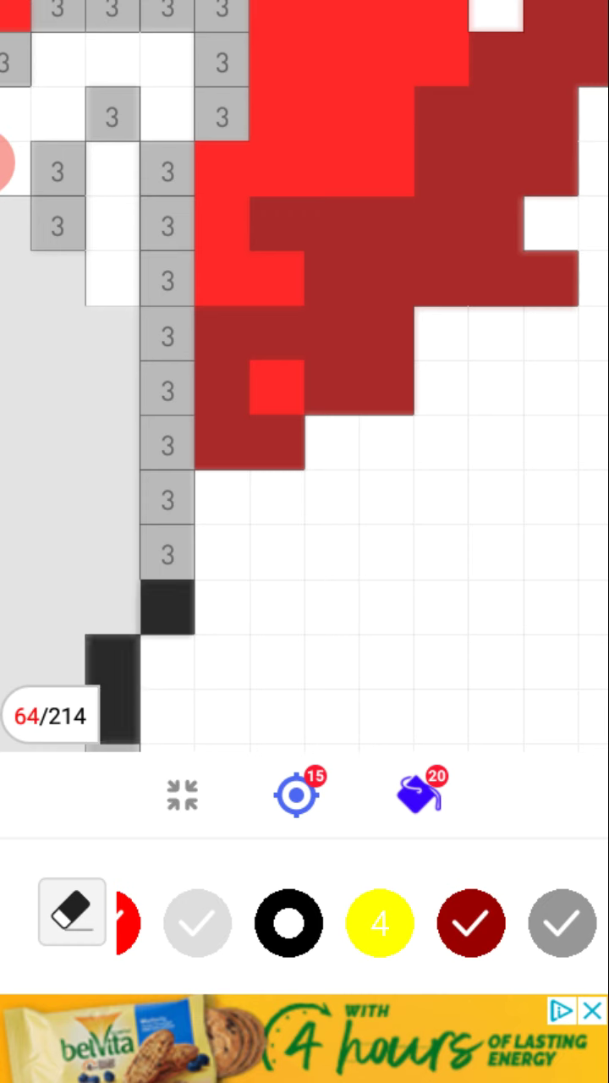
pyautogui.moveTo(167, 609); pyautogui.dragTo(167, 169)
pyautogui.click(112, 114)
pyautogui.moveTo(57, 224); pyautogui.dragTo(57, 170)
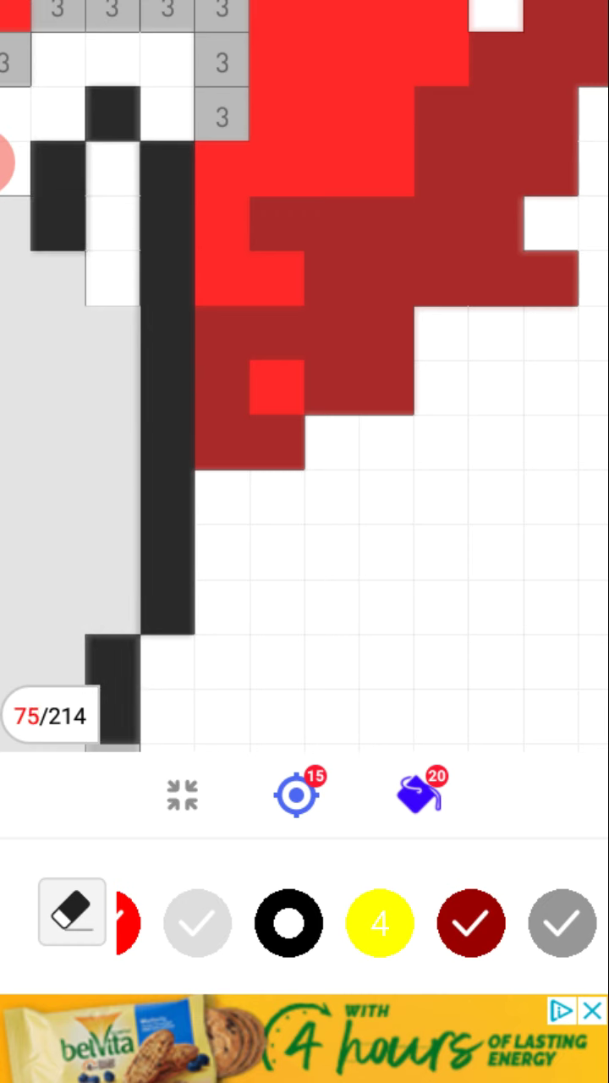
pyautogui.moveTo(221, 116); pyautogui.dragTo(222, 10)
pyautogui.moveTo(167, 10); pyautogui.dragTo(58, 10)
pyautogui.click(15, 61)
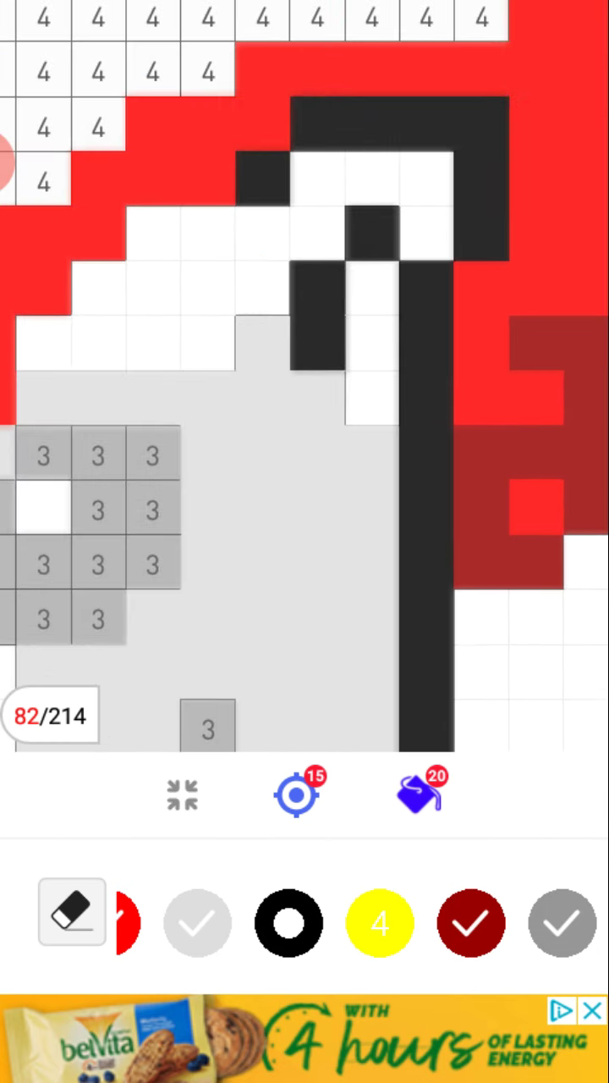
# Paint the grey cluster, a row and the bottom strip of 3 cells black.
pyautogui.moveTo(423, 253); pyautogui.dragTo(254, 508)
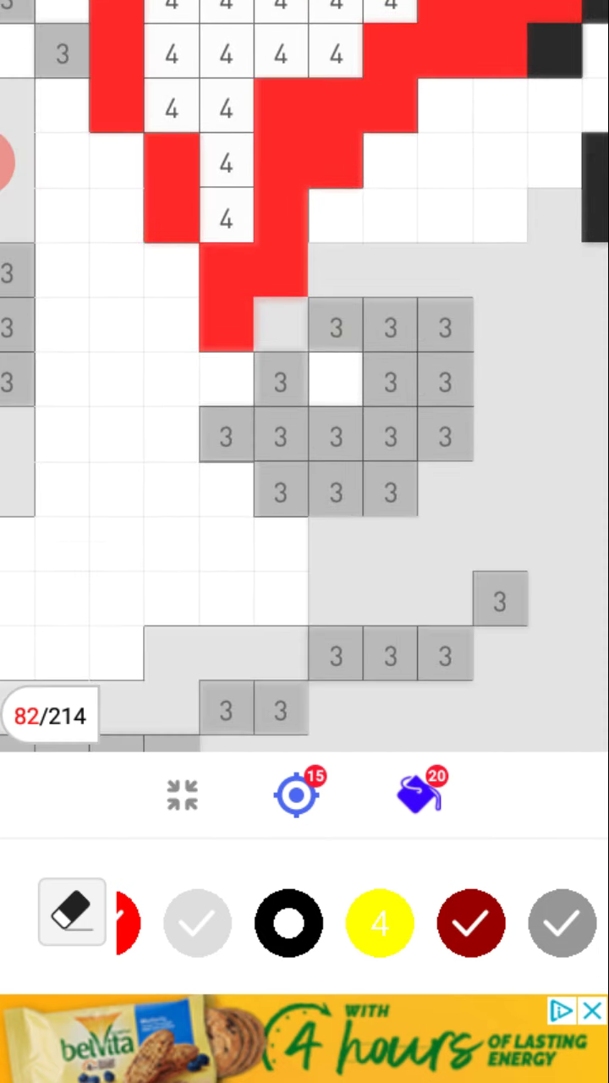
pyautogui.moveTo(446, 436)
pyautogui.mouseDown()
pyautogui.moveTo(336, 436)
pyautogui.moveTo(336, 327)
pyautogui.moveTo(445, 381)
pyautogui.moveTo(390, 382)
pyautogui.mouseUp()
pyautogui.moveTo(390, 489); pyautogui.dragTo(280, 490)
pyautogui.moveTo(499, 601)
pyautogui.mouseDown()
pyautogui.moveTo(390, 656)
pyautogui.moveTo(225, 711)
pyautogui.mouseUp()
pyautogui.moveTo(253, 592); pyautogui.dragTo(296, 296)
pyautogui.moveTo(372, 362)
pyautogui.mouseDown()
pyautogui.moveTo(263, 417)
pyautogui.moveTo(209, 636)
pyautogui.mouseUp()
pyautogui.click(263, 526)
pyautogui.moveTo(209, 416)
pyautogui.mouseDown()
pyautogui.moveTo(98, 417)
pyautogui.moveTo(44, 362)
pyautogui.mouseUp()
# Paint the diagonal strip and nearby strip of 3 cells black.
pyautogui.moveTo(127, 507); pyautogui.dragTo(339, 380)
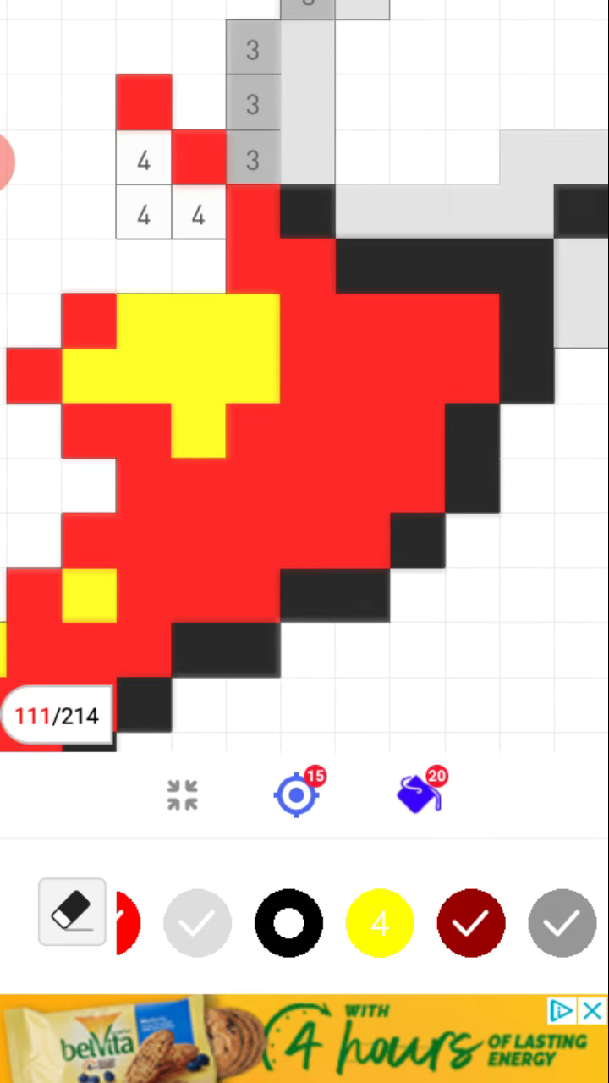
pyautogui.moveTo(254, 507); pyautogui.dragTo(279, 592)
pyautogui.moveTo(271, 439)
pyautogui.mouseDown()
pyautogui.moveTo(271, 330)
pyautogui.moveTo(380, 50)
pyautogui.mouseUp()
pyautogui.moveTo(338, 423); pyautogui.dragTo(355, 473)
pyautogui.moveTo(305, 254); pyautogui.dragTo(305, 550)
pyautogui.click(401, 514)
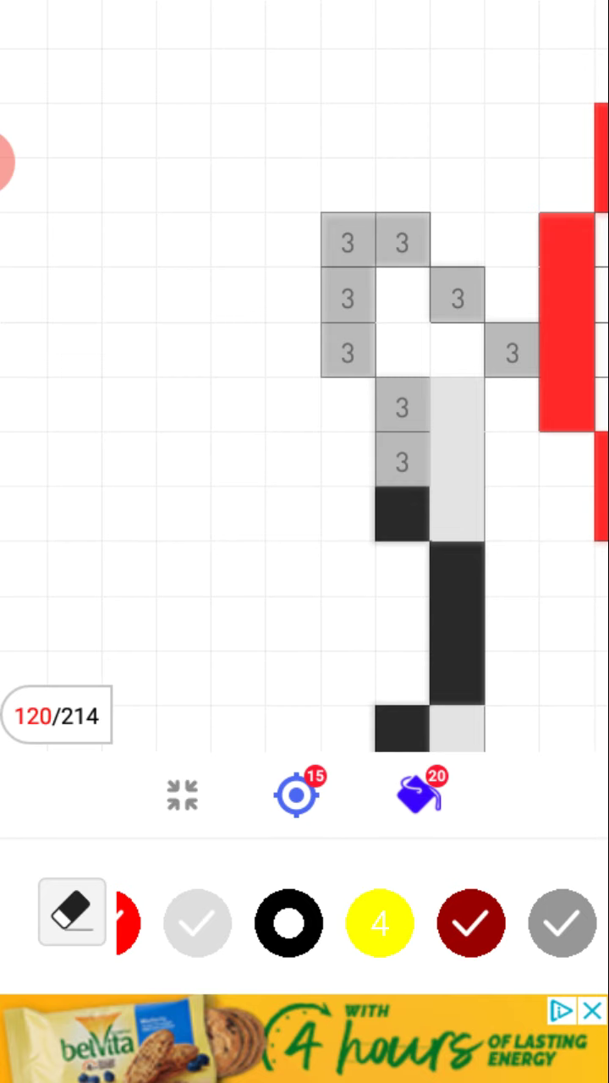
pyautogui.moveTo(402, 456)
pyautogui.mouseDown()
pyautogui.moveTo(349, 296)
pyautogui.moveTo(512, 349)
pyautogui.mouseUp()
# Find more unpainted areas and paint a path and a diagonal of 3 cells black.
pyautogui.moveTo(423, 423); pyautogui.dragTo(169, 338)
pyautogui.moveTo(339, 508); pyautogui.dragTo(296, 254)
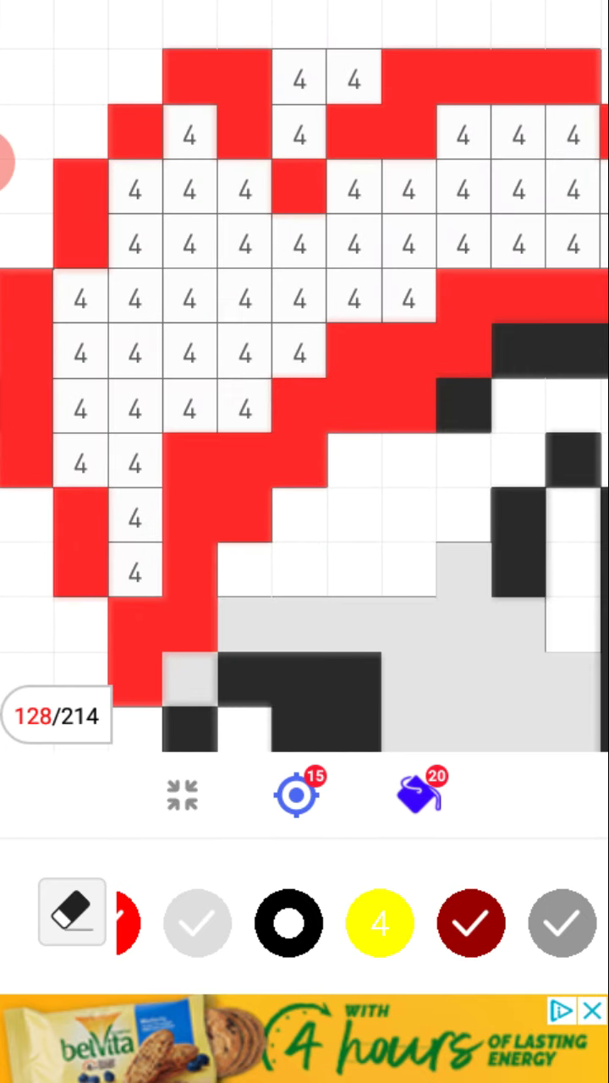
pyautogui.moveTo(422, 507); pyautogui.dragTo(212, 253)
pyautogui.moveTo(339, 423); pyautogui.dragTo(254, 381)
pyautogui.moveTo(423, 423); pyautogui.dragTo(170, 254)
pyautogui.moveTo(423, 507); pyautogui.dragTo(169, 338)
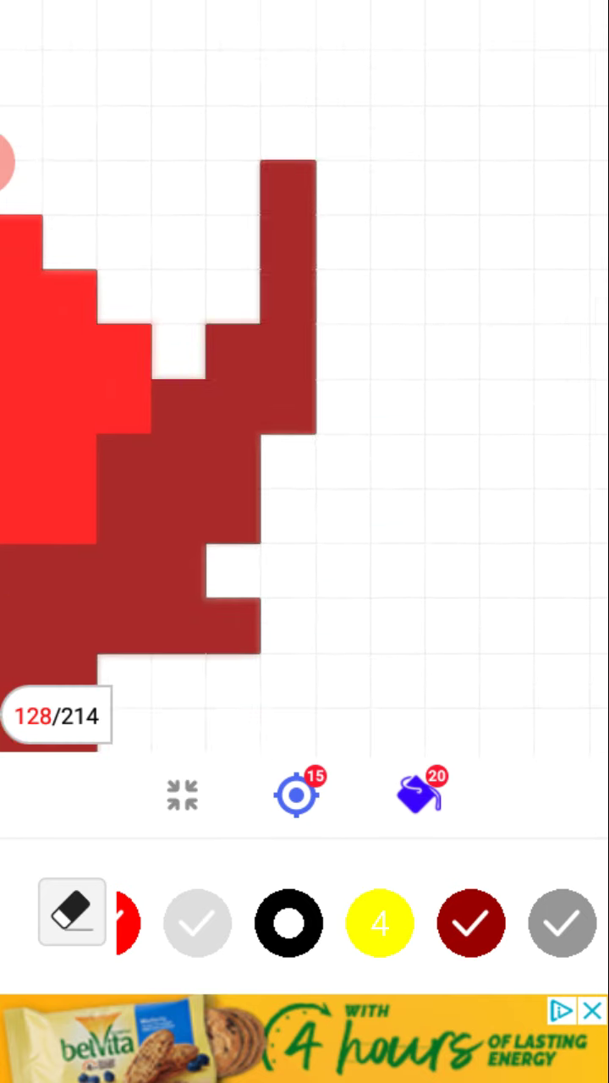
pyautogui.moveTo(338, 508); pyautogui.dragTo(169, 254)
pyautogui.moveTo(254, 254); pyautogui.dragTo(381, 507)
pyautogui.moveTo(220, 473); pyautogui.dragTo(380, 254)
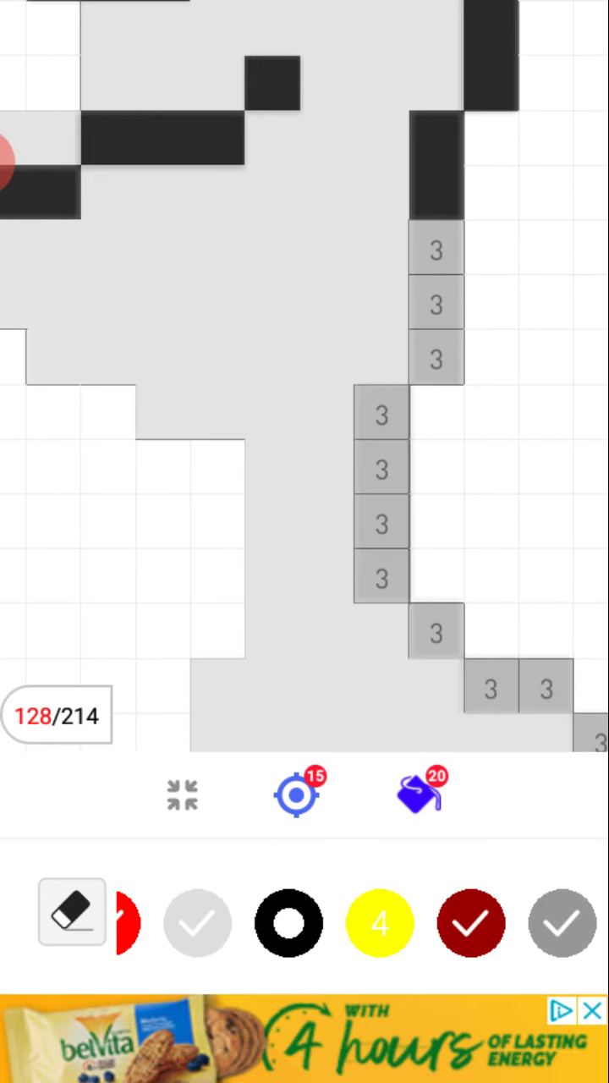
pyautogui.moveTo(435, 250)
pyautogui.mouseDown()
pyautogui.moveTo(380, 575)
pyautogui.moveTo(436, 630)
pyautogui.mouseUp()
pyautogui.moveTo(423, 507); pyautogui.dragTo(170, 254)
pyautogui.click(258, 365)
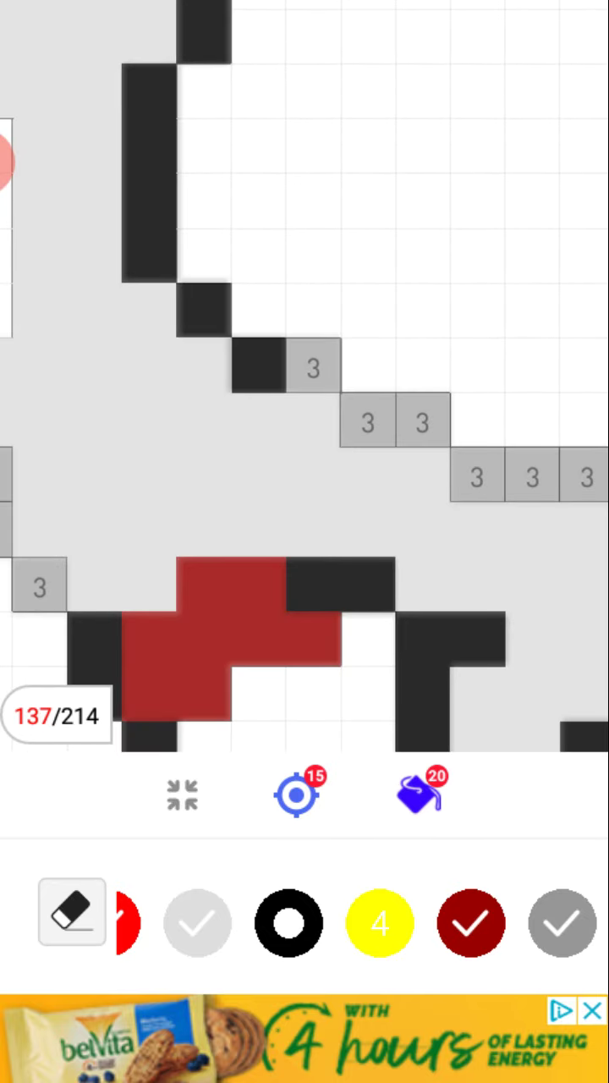
pyautogui.moveTo(313, 368); pyautogui.dragTo(533, 478)
# Paint further small groups and another diagonal of 3 cells black.
pyautogui.moveTo(423, 254); pyautogui.dragTo(169, 507)
pyautogui.moveTo(265, 292); pyautogui.dragTo(319, 349)
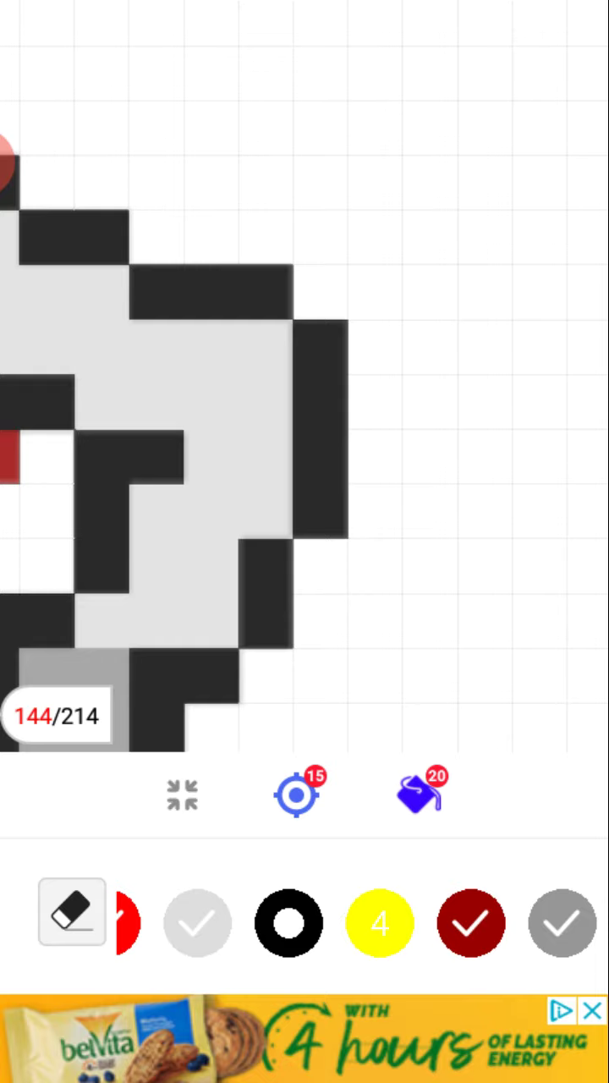
pyautogui.moveTo(380, 254); pyautogui.dragTo(211, 550)
pyautogui.moveTo(339, 254); pyautogui.dragTo(297, 465)
pyautogui.moveTo(328, 381)
pyautogui.mouseDown()
pyautogui.moveTo(273, 271)
pyautogui.moveTo(338, 550)
pyautogui.mouseUp()
pyautogui.moveTo(462, 287)
pyautogui.mouseDown()
pyautogui.moveTo(461, 453)
pyautogui.moveTo(296, 668)
pyautogui.mouseUp()
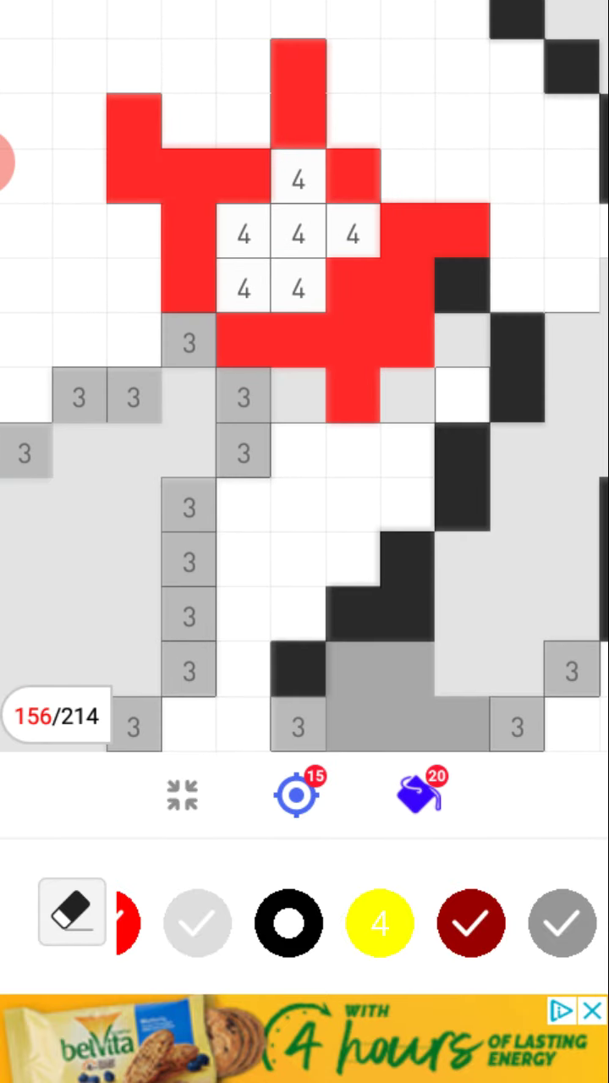
# Paint the top-left columns and the bottom arc of 3 cells black.
pyautogui.moveTo(304, 507); pyautogui.dragTo(304, 237)
pyautogui.moveTo(243, 122); pyautogui.dragTo(186, 68)
pyautogui.moveTo(131, 122); pyautogui.dragTo(76, 123)
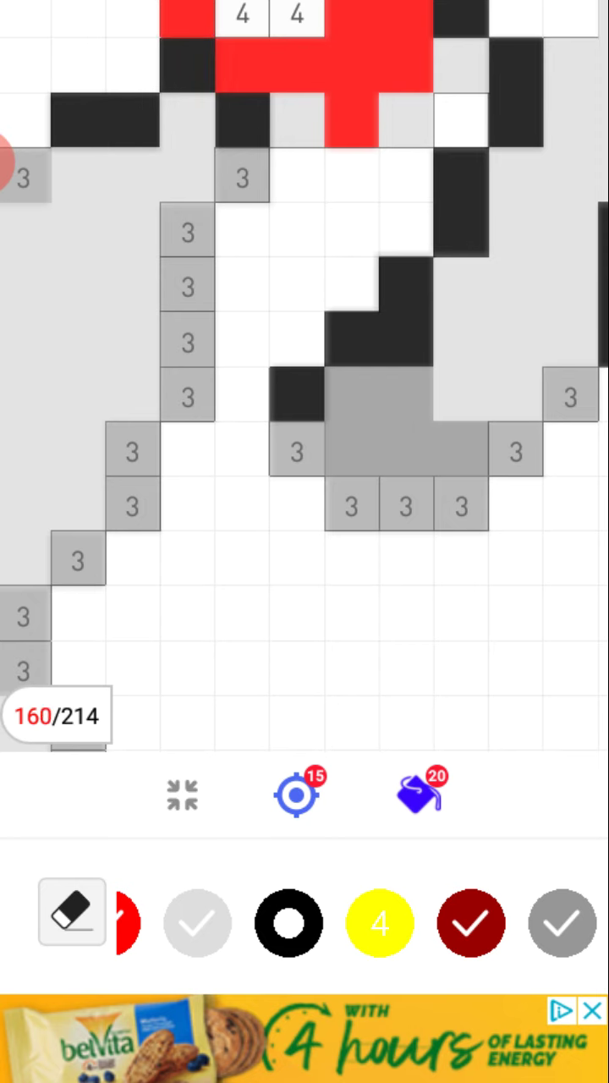
pyautogui.moveTo(243, 177); pyautogui.dragTo(186, 398)
pyautogui.moveTo(131, 452); pyautogui.dragTo(131, 508)
pyautogui.moveTo(296, 452)
pyautogui.mouseDown()
pyautogui.moveTo(461, 507)
pyautogui.moveTo(569, 398)
pyautogui.mouseUp()
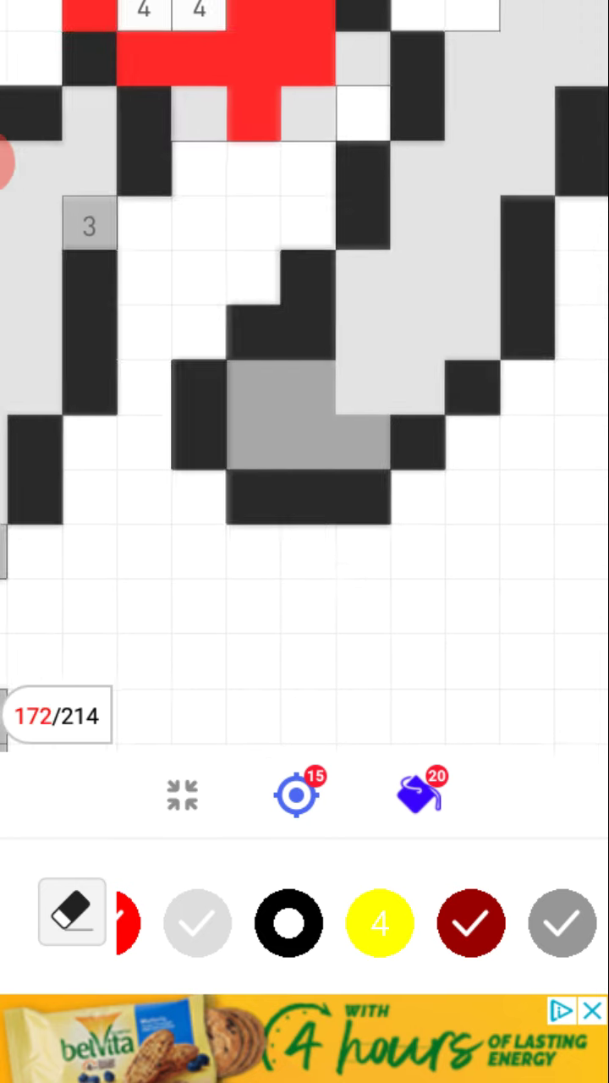
pyautogui.moveTo(339, 592); pyautogui.dragTo(169, 339)
# Paint the diagonal and vertical paths of 3 cells plus scattered single cells black.
pyautogui.moveTo(254, 338); pyautogui.dragTo(339, 507)
pyautogui.moveTo(338, 423)
pyautogui.mouseDown()
pyautogui.moveTo(254, 253)
pyautogui.moveTo(338, 507)
pyautogui.mouseUp()
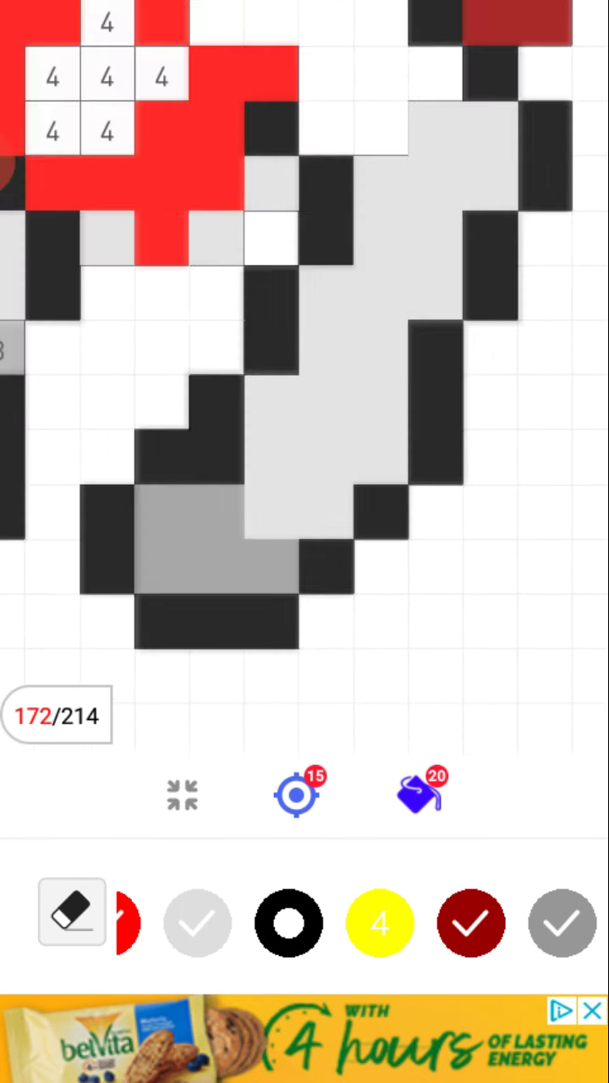
pyautogui.moveTo(254, 507); pyautogui.dragTo(338, 254)
pyautogui.moveTo(339, 507); pyautogui.dragTo(296, 254)
pyautogui.click(499, 229)
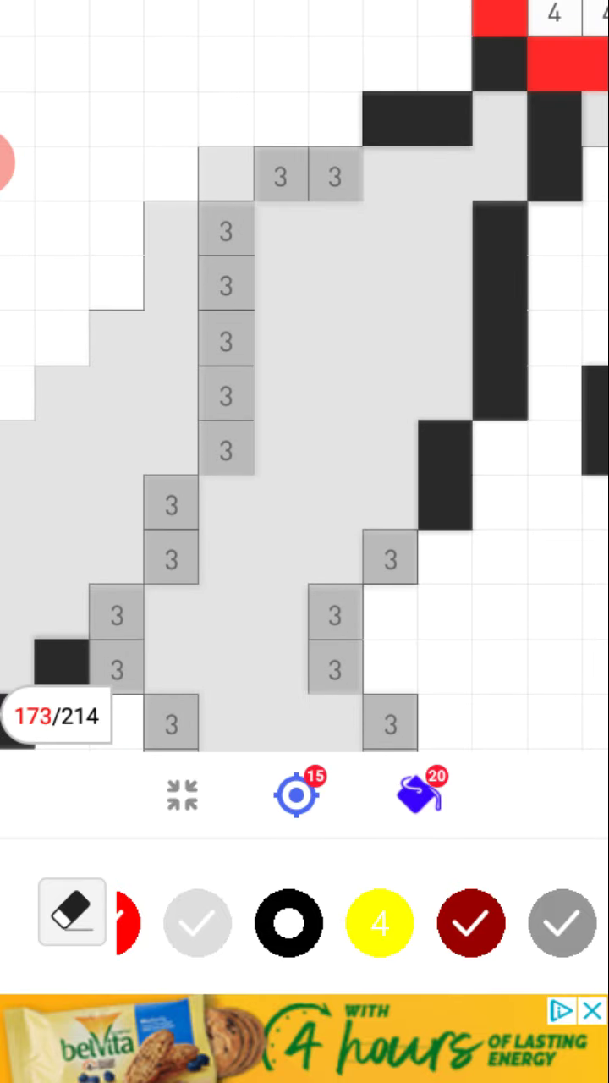
pyautogui.moveTo(415, 118)
pyautogui.mouseDown()
pyautogui.moveTo(224, 254)
pyautogui.moveTo(169, 533)
pyautogui.mouseUp()
pyautogui.click(117, 614)
pyautogui.moveTo(338, 507); pyautogui.dragTo(296, 338)
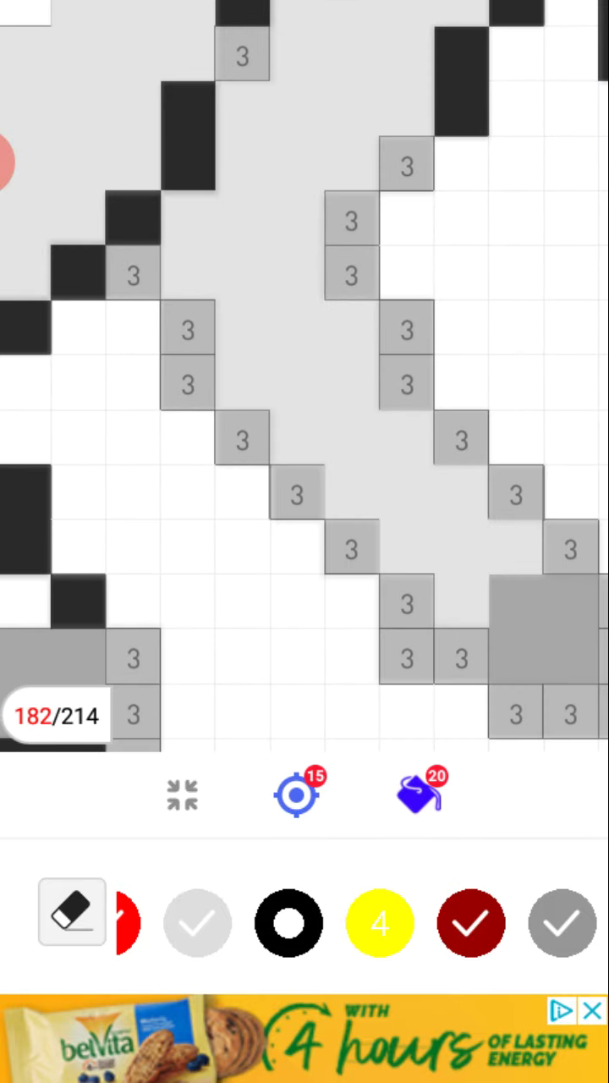
pyautogui.click(244, 55)
pyautogui.moveTo(253, 338)
pyautogui.mouseDown()
pyautogui.moveTo(338, 550)
pyautogui.moveTo(296, 338)
pyautogui.moveTo(288, 440)
pyautogui.moveTo(440, 643)
pyautogui.mouseUp()
# Paint more diagonal 3-cell paths and several single 3 cells black.
pyautogui.moveTo(296, 338); pyautogui.dragTo(339, 550)
pyautogui.click(233, 241)
pyautogui.moveTo(396, 461)
pyautogui.mouseDown()
pyautogui.moveTo(451, 516)
pyautogui.moveTo(343, 626)
pyautogui.mouseUp()
pyautogui.moveTo(286, 571); pyautogui.dragTo(233, 516)
pyautogui.moveTo(176, 461); pyautogui.dragTo(68, 351)
pyautogui.click(17, 241)
pyautogui.moveTo(254, 253); pyautogui.dragTo(338, 508)
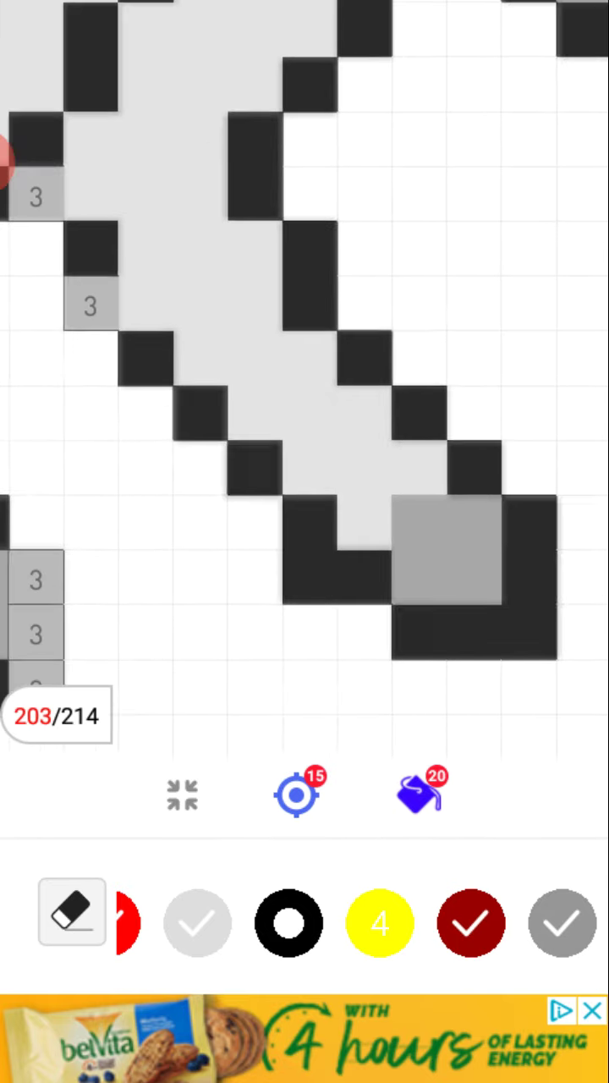
pyautogui.moveTo(254, 423); pyautogui.dragTo(381, 254)
pyautogui.click(397, 433)
pyautogui.click(342, 326)
# Paint the leftover 3 cells near the red area black, reaching 214/214.
pyautogui.moveTo(304, 508); pyautogui.dragTo(304, 254)
pyautogui.moveTo(253, 423); pyautogui.dragTo(296, 338)
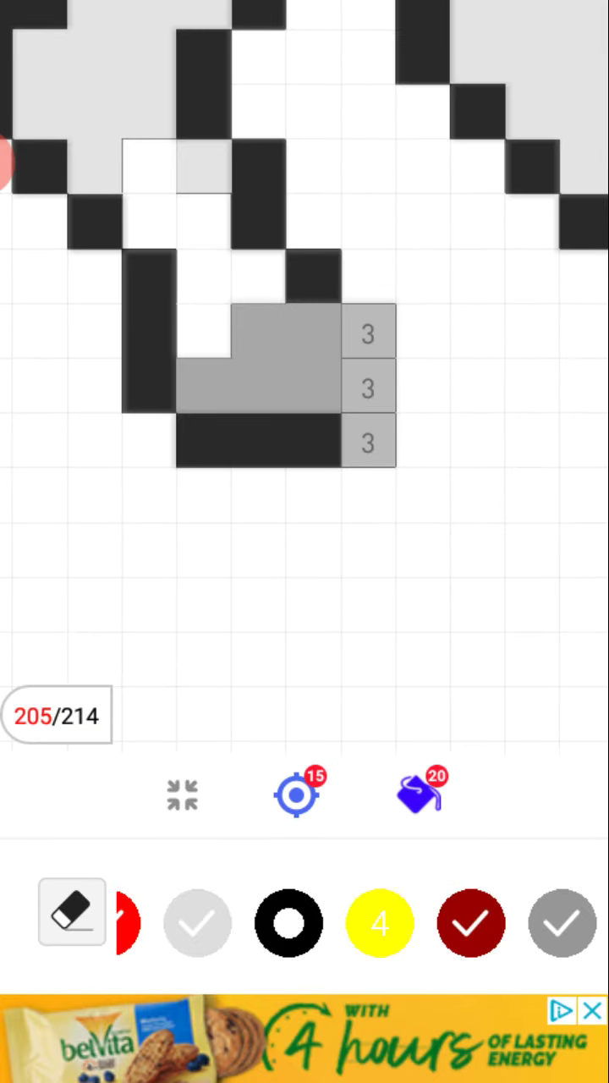
pyautogui.moveTo(368, 330); pyautogui.dragTo(368, 440)
pyautogui.moveTo(254, 254); pyautogui.dragTo(338, 423)
pyautogui.moveTo(169, 169)
pyautogui.mouseDown()
pyautogui.moveTo(423, 423)
pyautogui.moveTo(296, 465)
pyautogui.mouseUp()
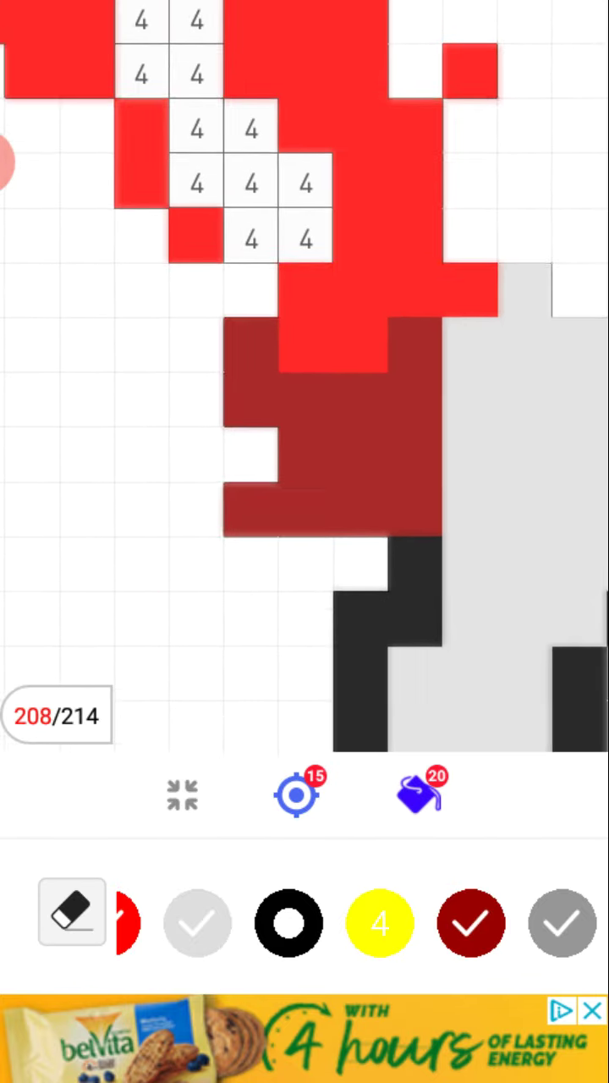
pyautogui.moveTo(253, 169); pyautogui.dragTo(169, 380)
pyautogui.moveTo(170, 254); pyautogui.dragTo(381, 338)
pyautogui.moveTo(339, 254); pyautogui.dragTo(254, 465)
pyautogui.click(342, 432)
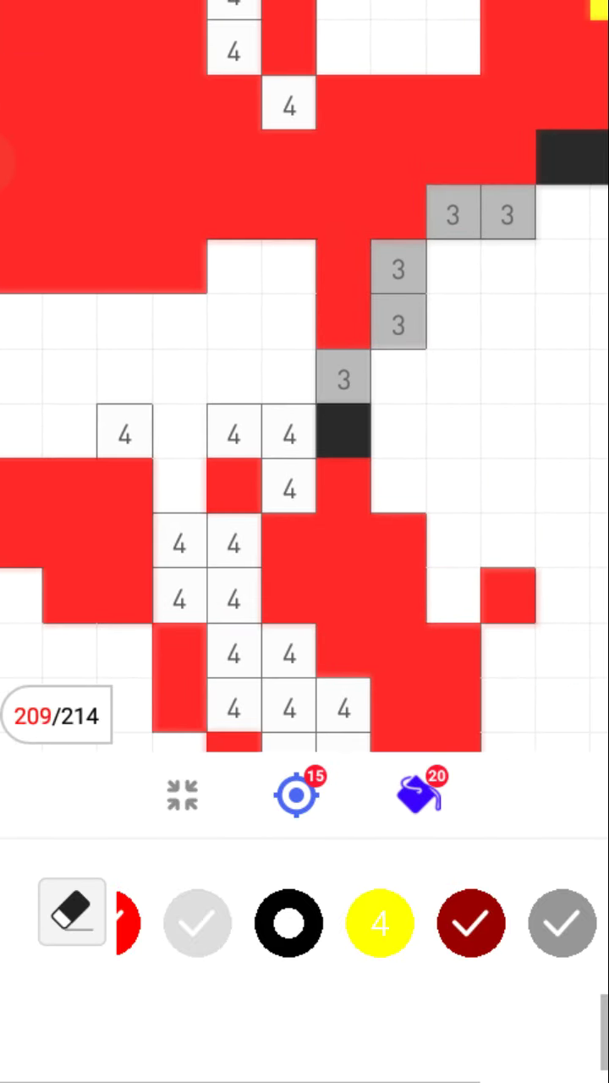
pyautogui.moveTo(343, 377); pyautogui.dragTo(398, 266)
pyautogui.click(455, 214)
pyautogui.click(508, 214)
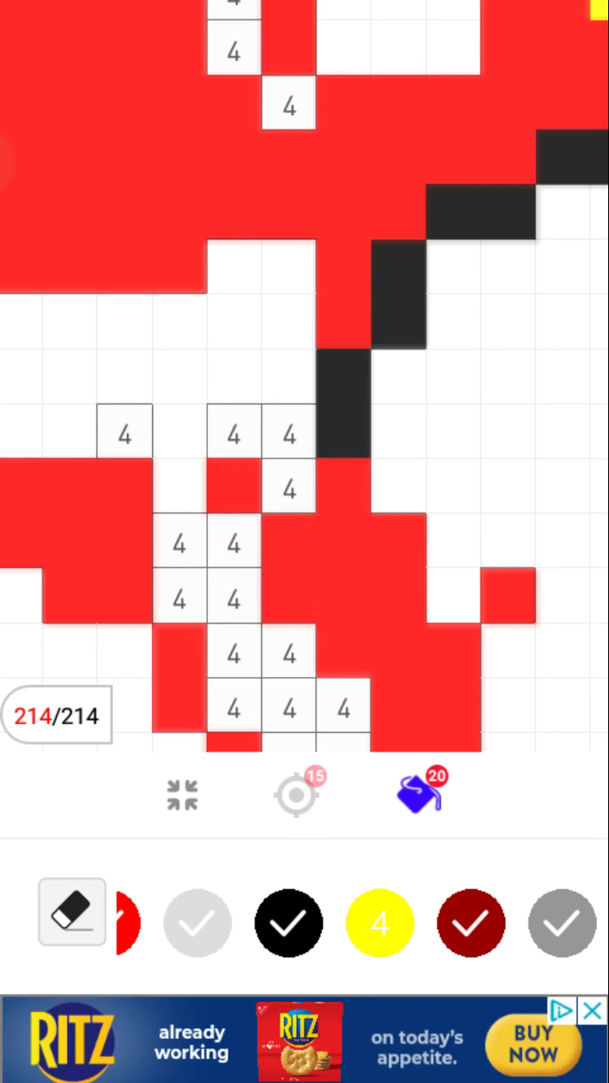
# Select yellow colour 4 and paint the first grey 4 cells.
pyautogui.click(381, 921)
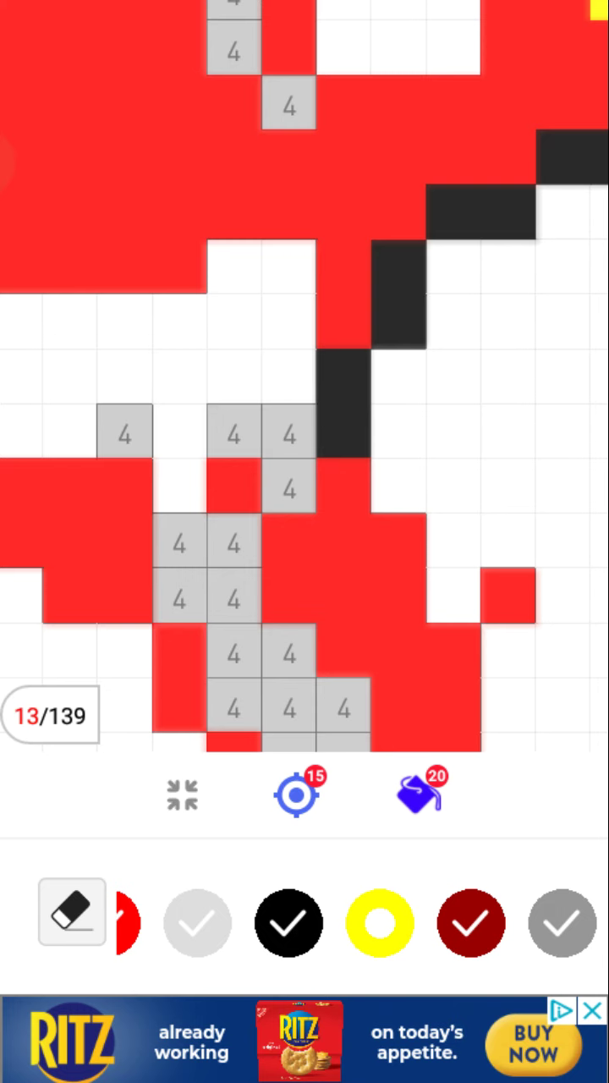
pyautogui.moveTo(289, 491); pyautogui.dragTo(124, 436)
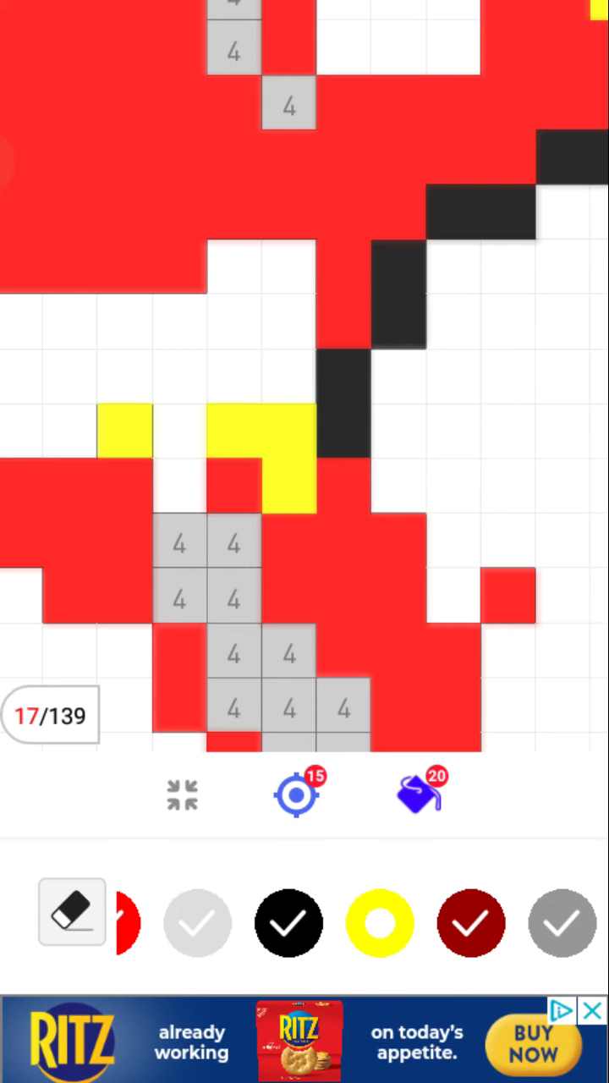
pyautogui.moveTo(179, 542); pyautogui.dragTo(289, 708)
pyautogui.moveTo(423, 508); pyautogui.dragTo(398, 279)
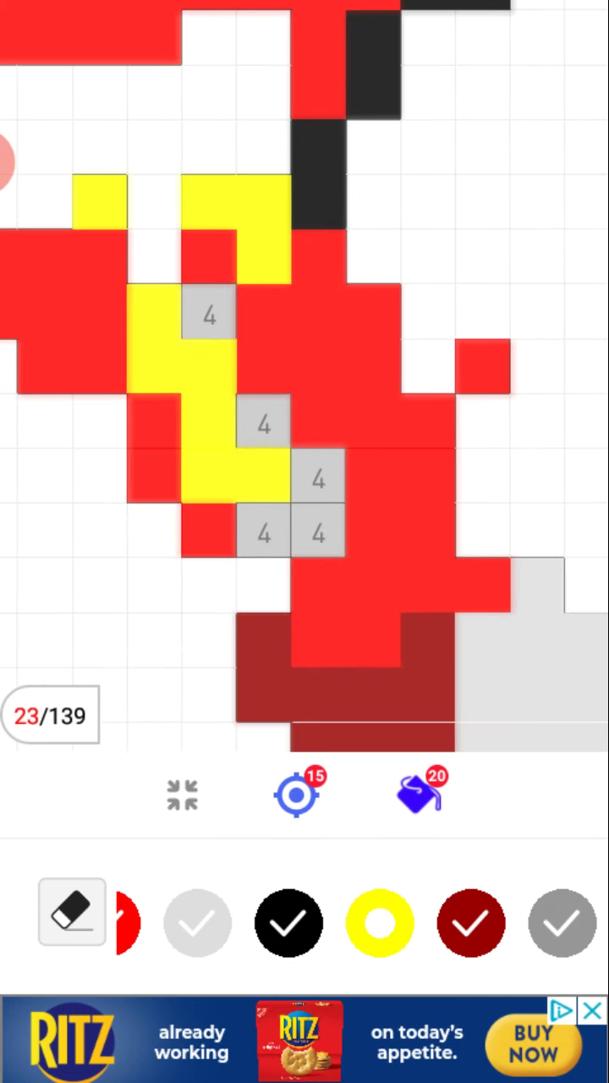
pyautogui.click(208, 311)
pyautogui.moveTo(263, 425); pyautogui.dragTo(317, 533)
# Fill more grey 4 cells yellow in the next area of the canvas.
pyautogui.moveTo(170, 253); pyautogui.dragTo(423, 592)
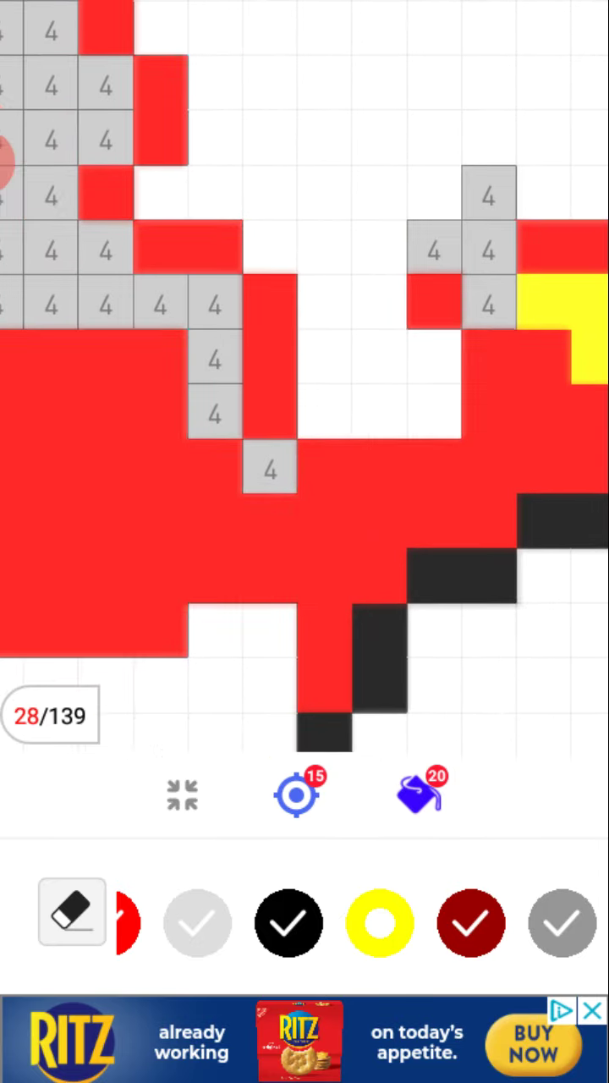
pyautogui.moveTo(277, 500); pyautogui.dragTo(219, 338)
pyautogui.click(167, 338)
pyautogui.moveTo(494, 338); pyautogui.dragTo(495, 228)
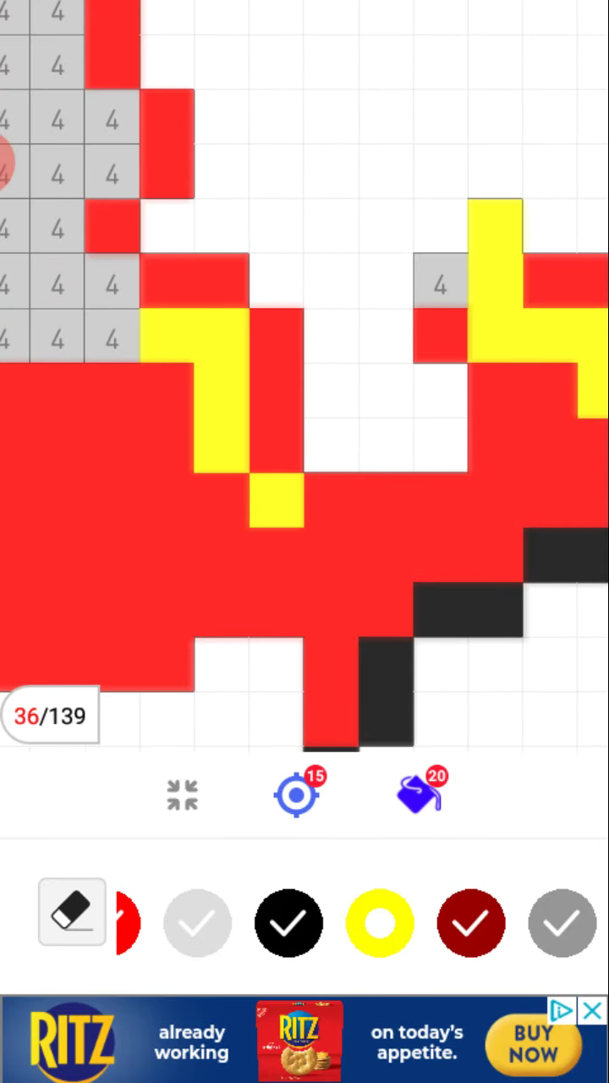
pyautogui.click(440, 284)
# Fill the runs of 4 cells up to the top-left corner with yellow.
pyautogui.moveTo(126, 253); pyautogui.dragTo(381, 507)
pyautogui.moveTo(254, 338); pyautogui.dragTo(339, 381)
pyautogui.moveTo(381, 254); pyautogui.dragTo(254, 381)
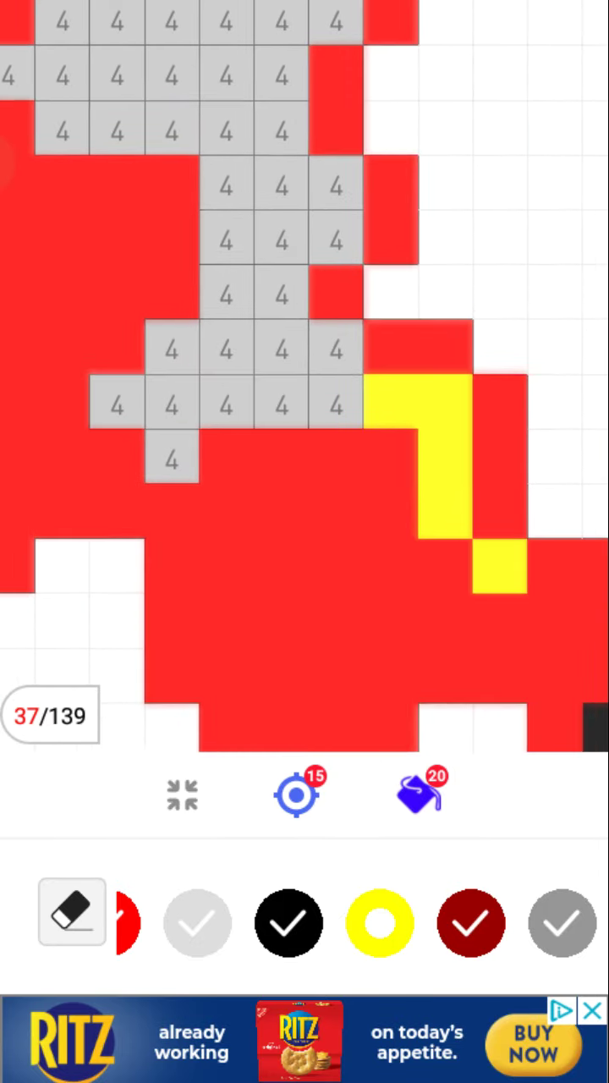
pyautogui.moveTo(338, 339); pyautogui.dragTo(305, 335)
pyautogui.moveTo(323, 398)
pyautogui.mouseDown()
pyautogui.moveTo(103, 398)
pyautogui.moveTo(269, 342)
pyautogui.mouseUp()
pyautogui.moveTo(323, 342); pyautogui.dragTo(159, 342)
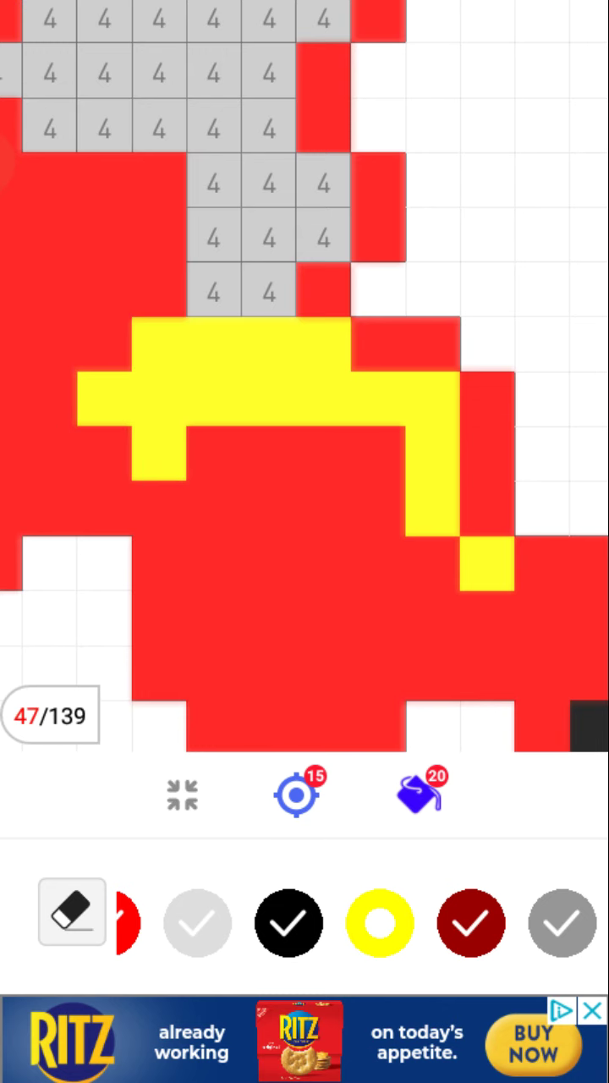
pyautogui.moveTo(269, 288); pyautogui.dragTo(323, 232)
pyautogui.moveTo(213, 235); pyautogui.dragTo(323, 181)
pyautogui.moveTo(269, 236); pyautogui.dragTo(269, 180)
pyautogui.moveTo(213, 180)
pyautogui.mouseDown()
pyautogui.moveTo(269, 125)
pyautogui.moveTo(159, 125)
pyautogui.mouseUp()
pyautogui.moveTo(103, 127); pyautogui.dragTo(49, 72)
pyautogui.moveTo(103, 72); pyautogui.dragTo(323, 19)
pyautogui.moveTo(213, 72)
pyautogui.mouseDown()
pyautogui.moveTo(159, 72)
pyautogui.moveTo(103, 18)
pyautogui.mouseUp()
pyautogui.click(49, 18)
# Fill the grey 4 cells in another part of the picture with yellow.
pyautogui.moveTo(423, 253); pyautogui.dragTo(169, 507)
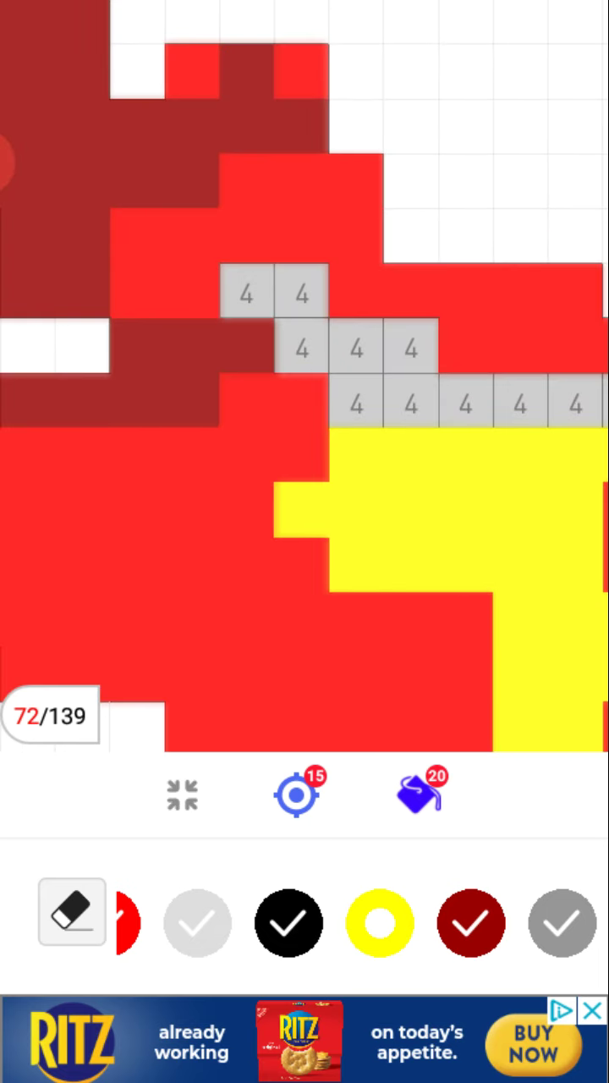
pyautogui.moveTo(246, 292)
pyautogui.mouseDown()
pyautogui.moveTo(302, 292)
pyautogui.moveTo(465, 402)
pyautogui.mouseUp()
pyautogui.moveTo(520, 402); pyautogui.dragTo(356, 402)
pyautogui.click(575, 402)
pyautogui.moveTo(423, 507); pyautogui.dragTo(169, 339)
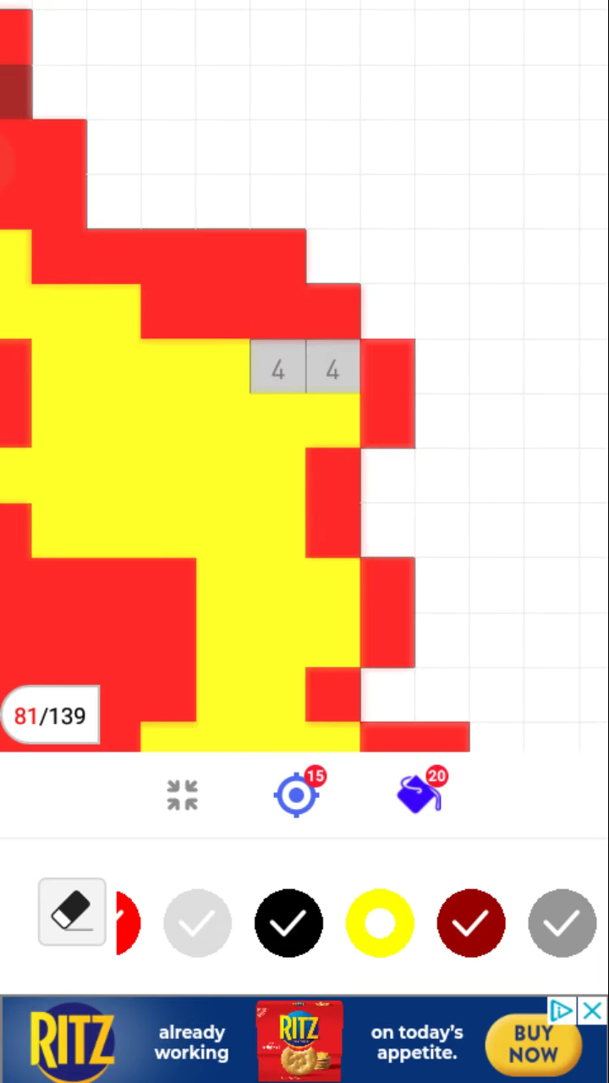
pyautogui.moveTo(277, 368); pyautogui.dragTo(332, 368)
pyautogui.moveTo(254, 254)
pyautogui.mouseDown()
pyautogui.moveTo(423, 508)
pyautogui.moveTo(423, 423)
pyautogui.moveTo(381, 381)
pyautogui.mouseUp()
# Find the small flame on the leg and colour its 4 cells yellow.
pyautogui.moveTo(254, 423); pyautogui.dragTo(339, 254)
pyautogui.moveTo(423, 254); pyautogui.dragTo(170, 508)
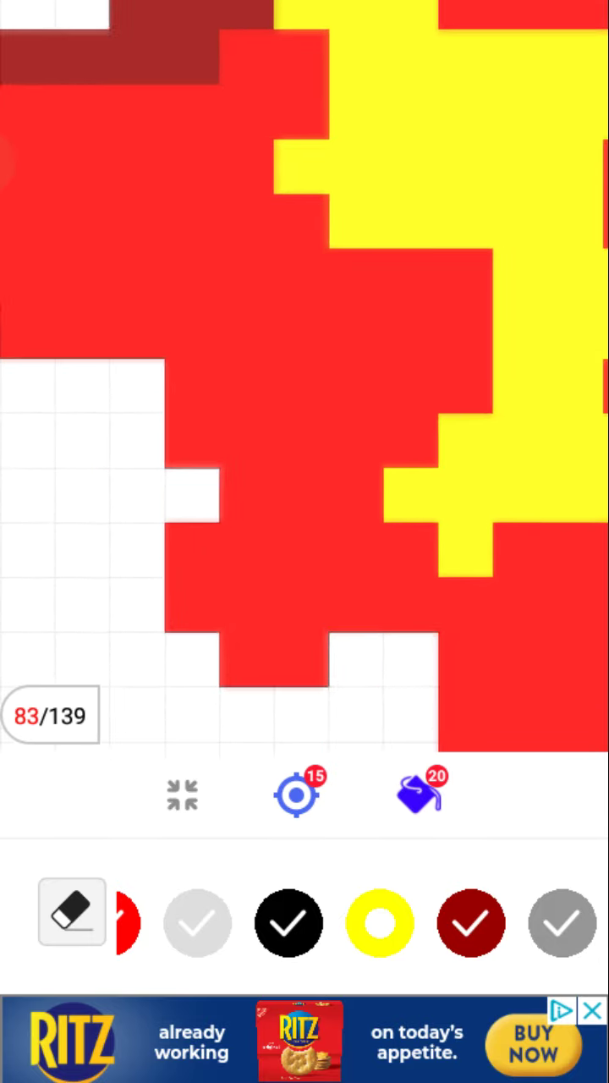
pyautogui.moveTo(254, 253); pyautogui.dragTo(338, 508)
pyautogui.moveTo(423, 423); pyautogui.dragTo(254, 254)
pyautogui.moveTo(422, 338); pyautogui.dragTo(169, 508)
pyautogui.moveTo(305, 254); pyautogui.dragTo(305, 507)
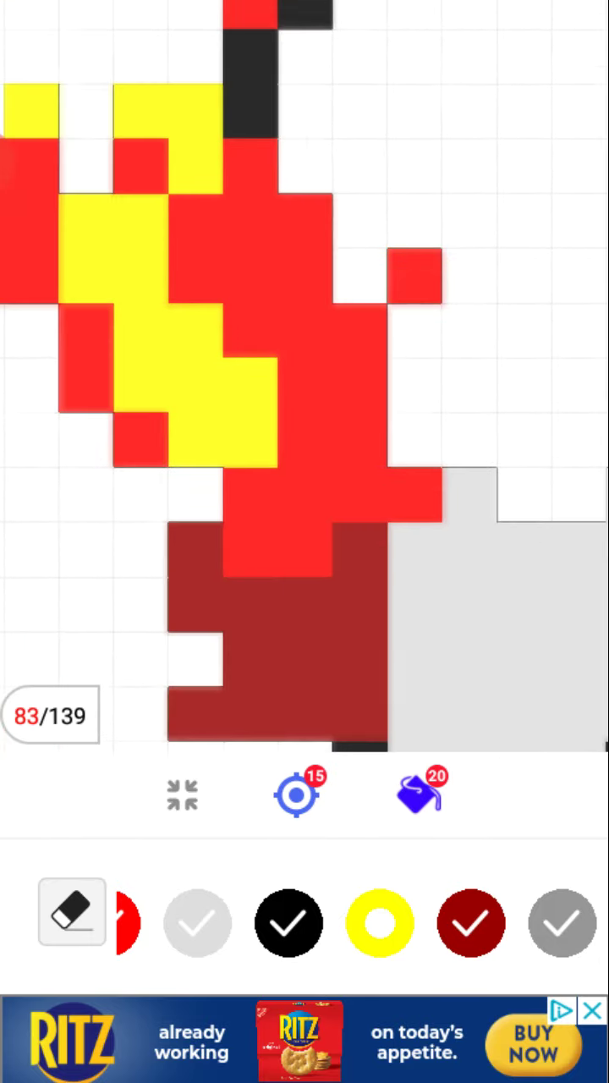
pyautogui.moveTo(304, 422); pyautogui.dragTo(304, 254)
pyautogui.moveTo(338, 422)
pyautogui.mouseDown()
pyautogui.moveTo(254, 169)
pyautogui.moveTo(254, 254)
pyautogui.moveTo(380, 465)
pyautogui.mouseUp()
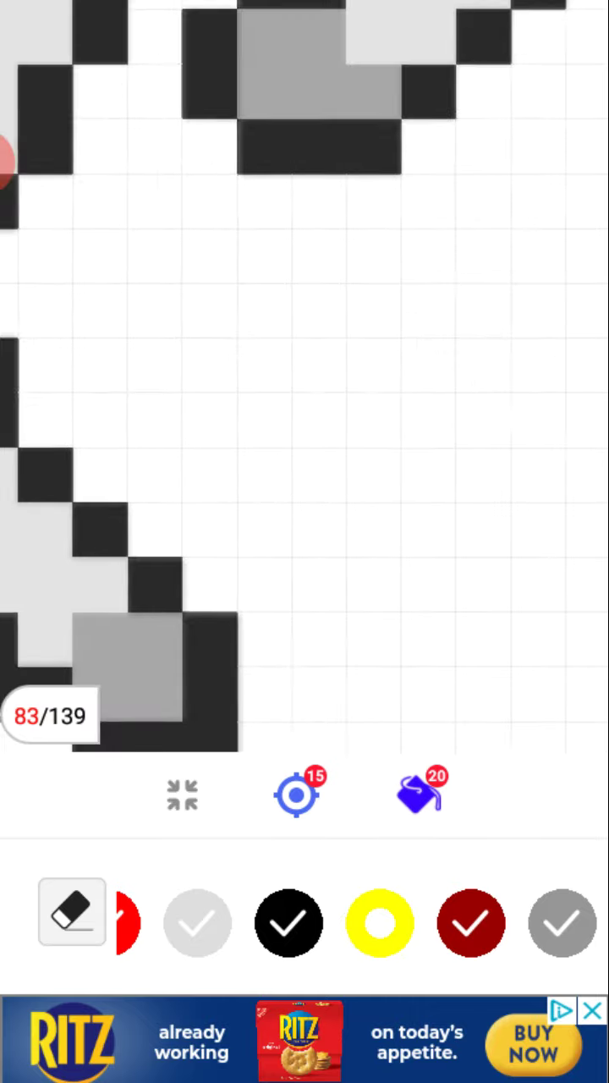
pyautogui.moveTo(339, 254); pyautogui.dragTo(254, 423)
pyautogui.moveTo(254, 254)
pyautogui.mouseDown()
pyautogui.moveTo(380, 465)
pyautogui.moveTo(338, 423)
pyautogui.mouseUp()
pyautogui.moveTo(85, 465); pyautogui.dragTo(321, 406)
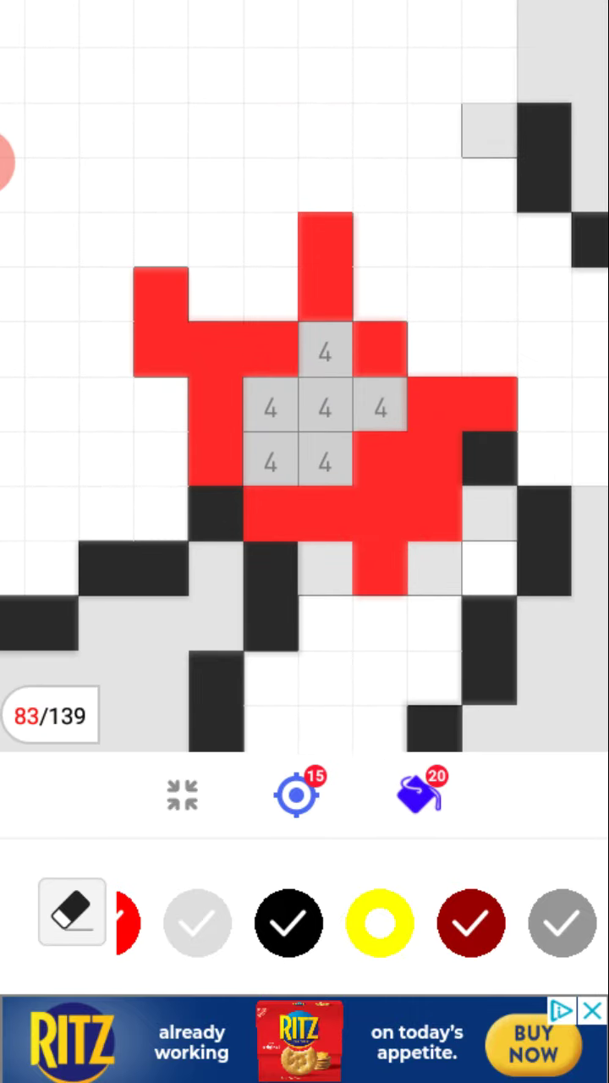
pyautogui.click(325, 404)
pyautogui.moveTo(271, 405); pyautogui.dragTo(271, 459)
pyautogui.click(325, 350)
pyautogui.click(325, 459)
pyautogui.click(379, 404)
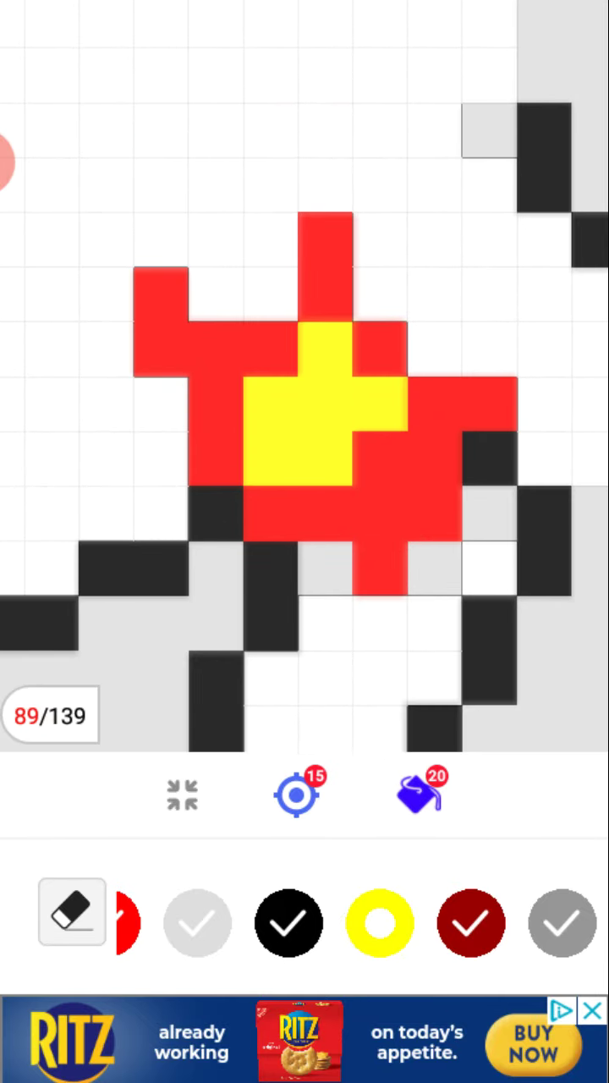
# Fill the paths of 4 cells along the mane with yellow.
pyautogui.moveTo(339, 339); pyautogui.dragTo(85, 253)
pyautogui.moveTo(338, 423); pyautogui.dragTo(169, 254)
pyautogui.moveTo(253, 423)
pyautogui.mouseDown()
pyautogui.moveTo(253, 211)
pyautogui.moveTo(381, 507)
pyautogui.mouseUp()
pyautogui.moveTo(305, 254)
pyautogui.mouseDown()
pyautogui.moveTo(305, 508)
pyautogui.moveTo(305, 465)
pyautogui.mouseUp()
pyautogui.moveTo(253, 253); pyautogui.dragTo(338, 380)
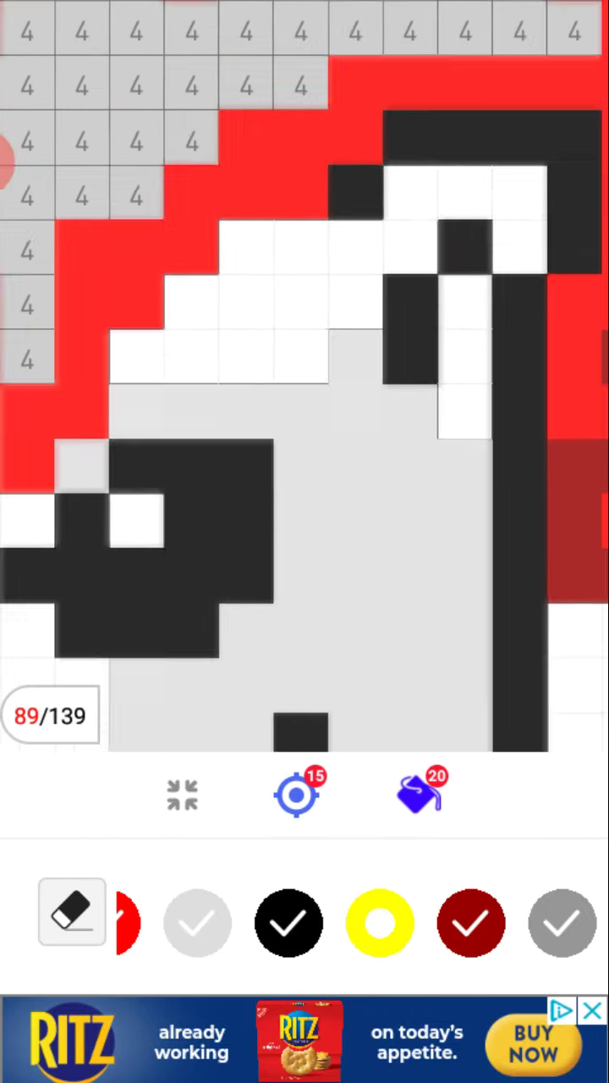
pyautogui.moveTo(253, 338); pyautogui.dragTo(423, 381)
pyautogui.moveTo(356, 590)
pyautogui.mouseDown()
pyautogui.moveTo(356, 508)
pyautogui.moveTo(301, 313)
pyautogui.moveTo(411, 150)
pyautogui.mouseUp()
pyautogui.moveTo(359, 315)
pyautogui.mouseDown()
pyautogui.moveTo(469, 206)
pyautogui.moveTo(468, 371)
pyautogui.mouseUp()
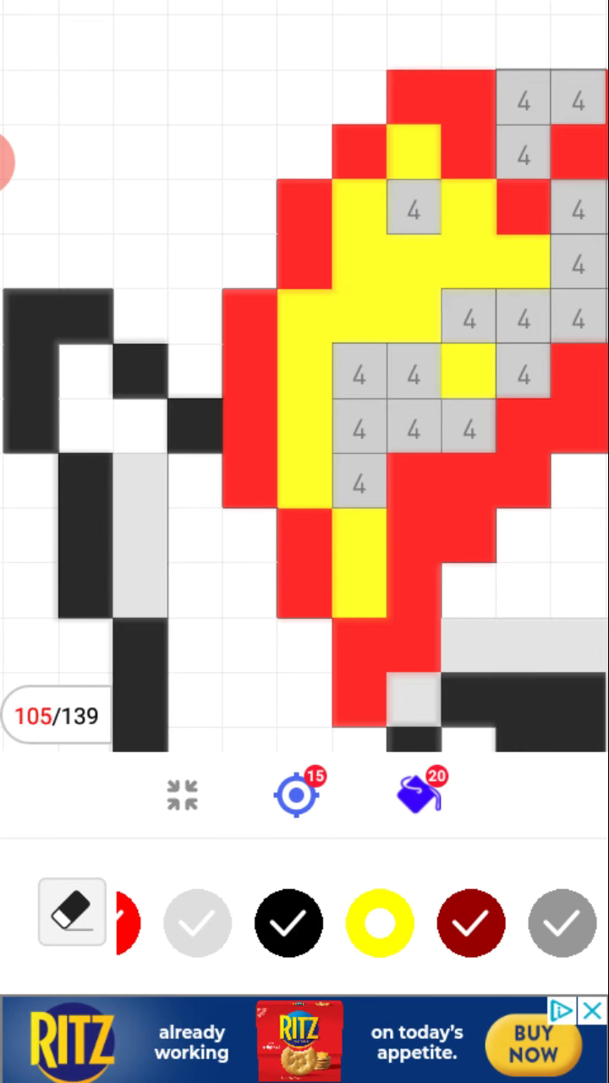
pyautogui.moveTo(523, 316); pyautogui.dragTo(359, 481)
pyautogui.moveTo(469, 315); pyautogui.dragTo(413, 371)
pyautogui.click(359, 425)
pyautogui.click(359, 370)
pyautogui.click(413, 205)
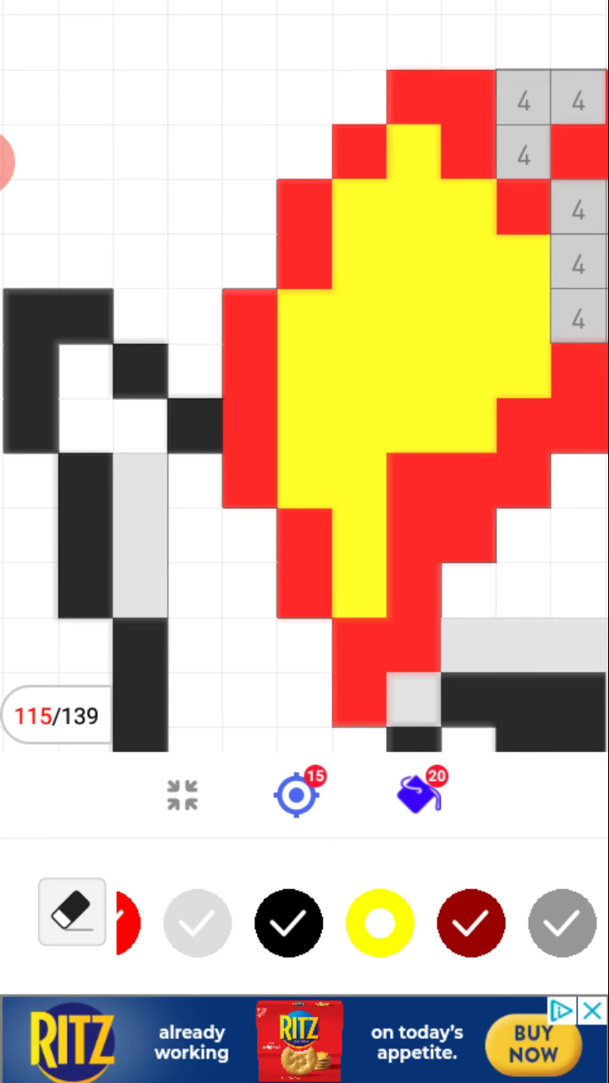
# Fill the remaining rows of mane 4 cells with yellow.
pyautogui.moveTo(549, 254); pyautogui.dragTo(118, 279)
pyautogui.moveTo(472, 285)
pyautogui.mouseDown()
pyautogui.moveTo(144, 286)
pyautogui.moveTo(199, 340)
pyautogui.mouseUp()
pyautogui.click(418, 234)
pyautogui.moveTo(364, 230); pyautogui.dragTo(254, 230)
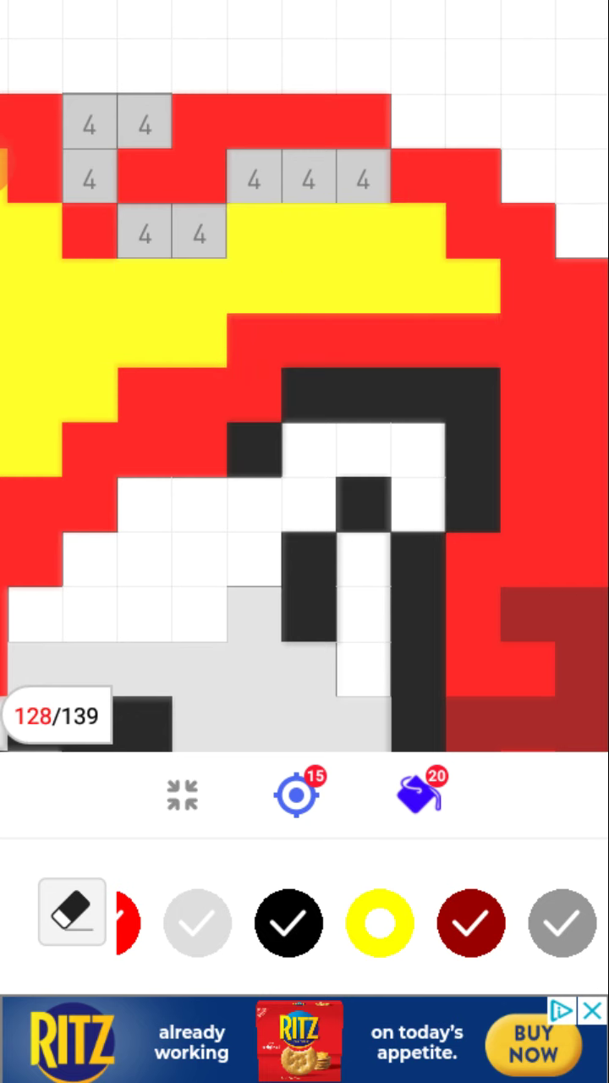
pyautogui.moveTo(198, 230); pyautogui.dragTo(144, 230)
pyautogui.moveTo(253, 177); pyautogui.dragTo(363, 178)
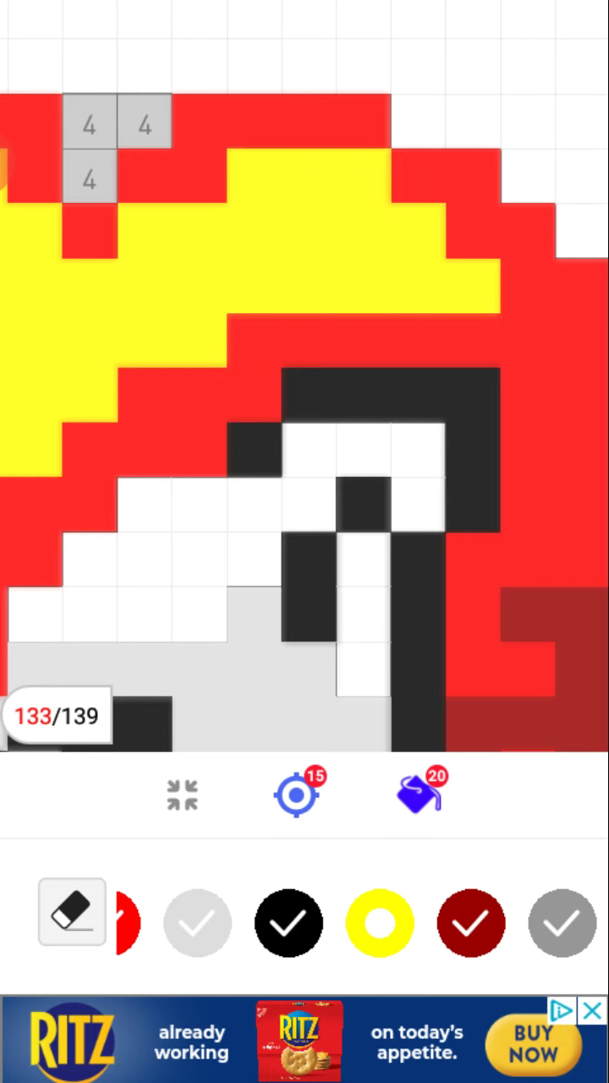
pyautogui.moveTo(144, 122); pyautogui.dragTo(89, 123)
pyautogui.click(89, 178)
# Find and colour the last three 4 cells, reaching 139 of 139.
pyautogui.moveTo(423, 423); pyautogui.dragTo(127, 169)
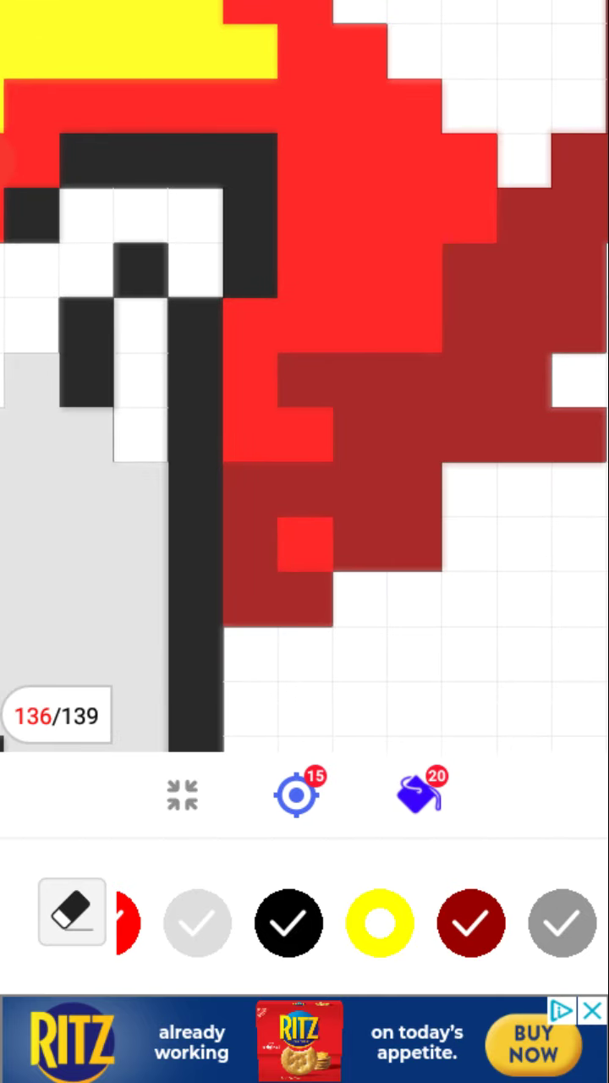
pyautogui.moveTo(339, 254); pyautogui.dragTo(127, 169)
pyautogui.moveTo(169, 254)
pyautogui.mouseDown()
pyautogui.moveTo(339, 423)
pyautogui.moveTo(338, 508)
pyautogui.mouseUp()
pyautogui.moveTo(169, 507); pyautogui.dragTo(381, 169)
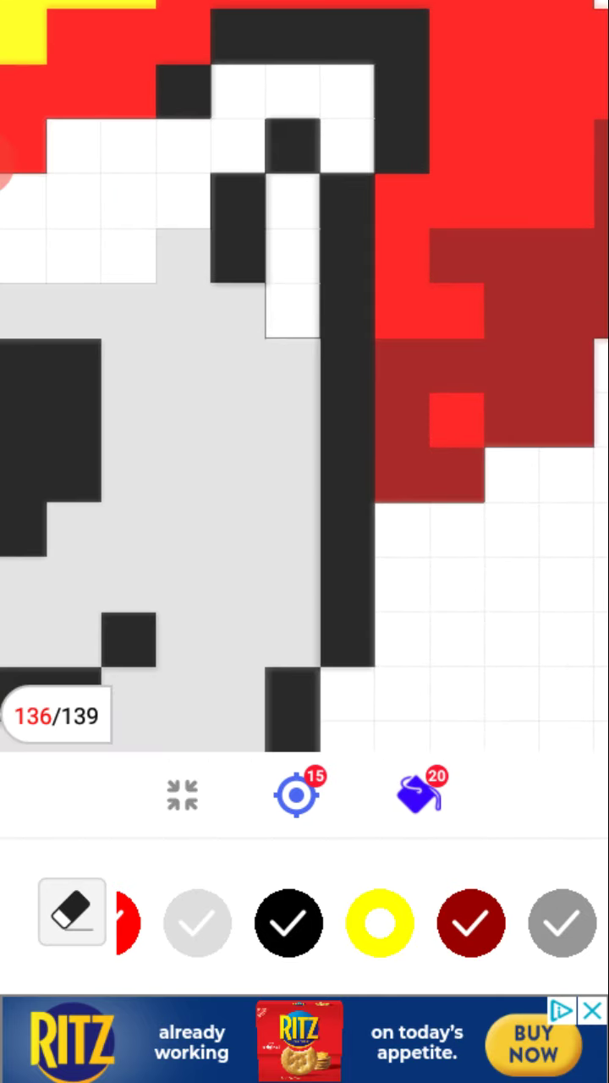
pyautogui.moveTo(254, 253); pyautogui.dragTo(296, 423)
pyautogui.moveTo(254, 507); pyautogui.dragTo(296, 211)
pyautogui.moveTo(169, 423); pyautogui.dragTo(380, 508)
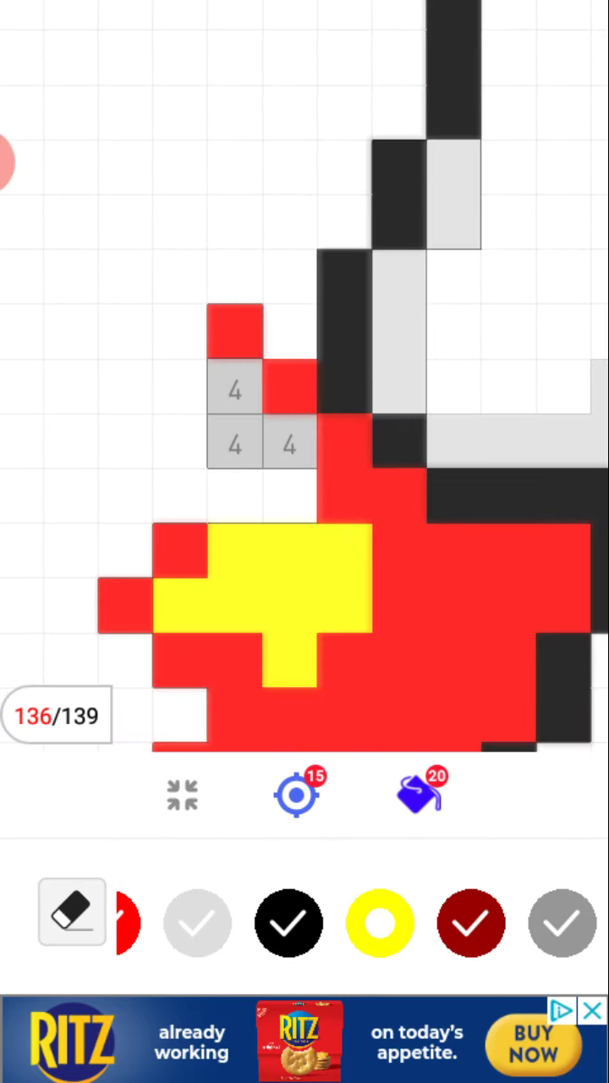
pyautogui.moveTo(235, 447); pyautogui.dragTo(290, 446)
pyautogui.click(235, 391)
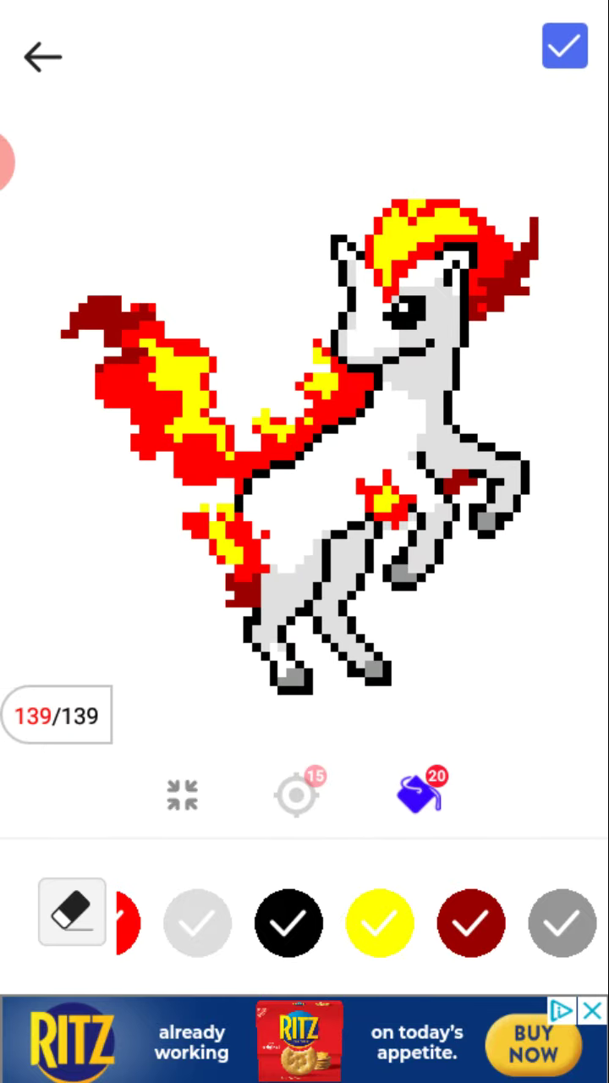
# Finish the horse picture with the top-right checkmark to play its colouring replay.
pyautogui.click(565, 46)
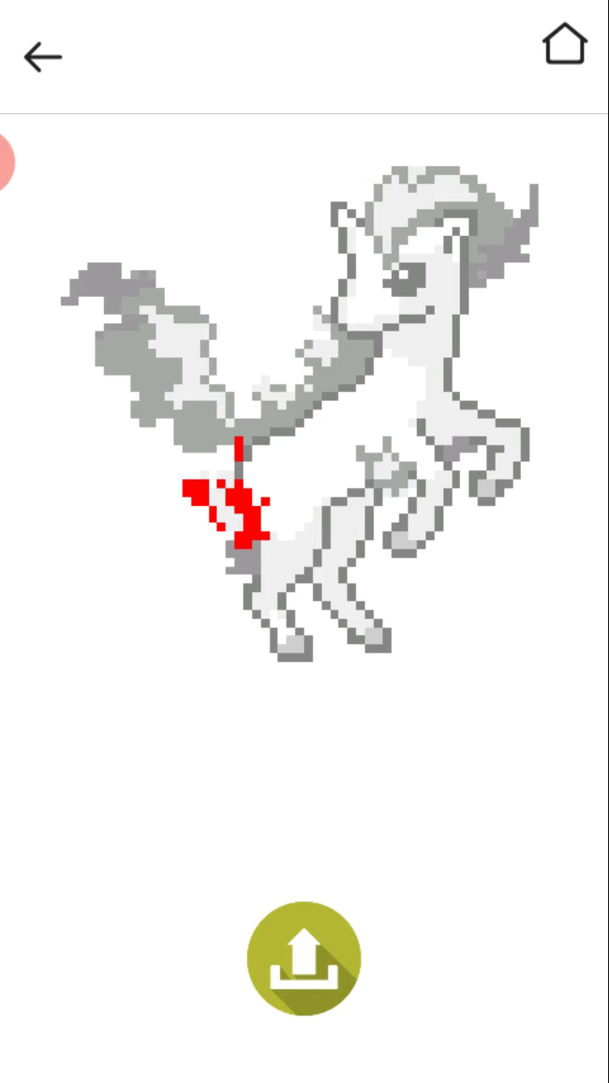
# Back out to the gallery, check the finished horse in My Work, then return to Poke Color.
pyautogui.click(43, 56)
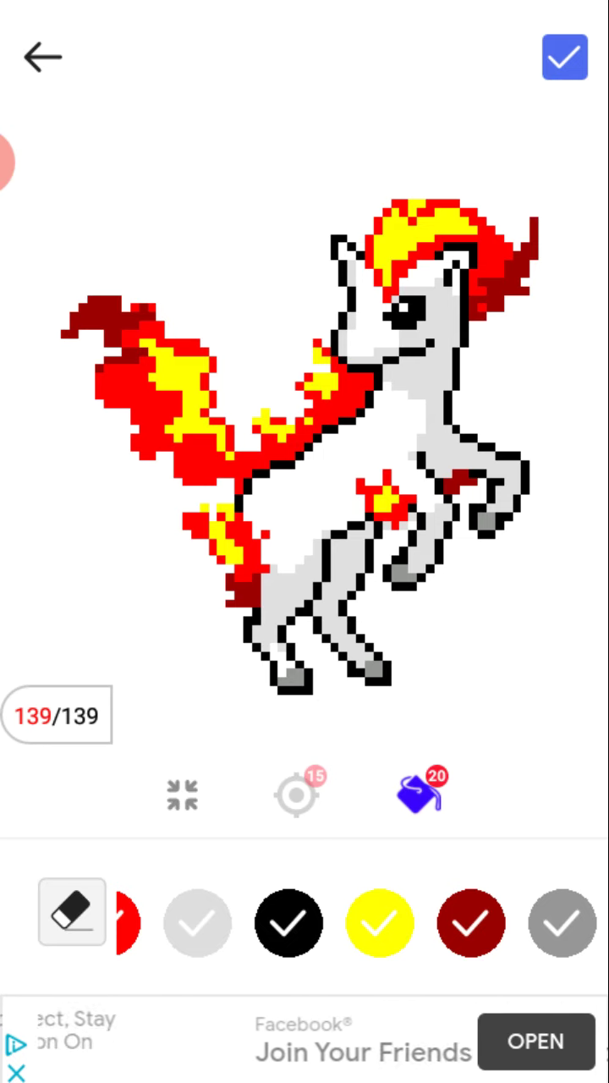
pyautogui.click(42, 56)
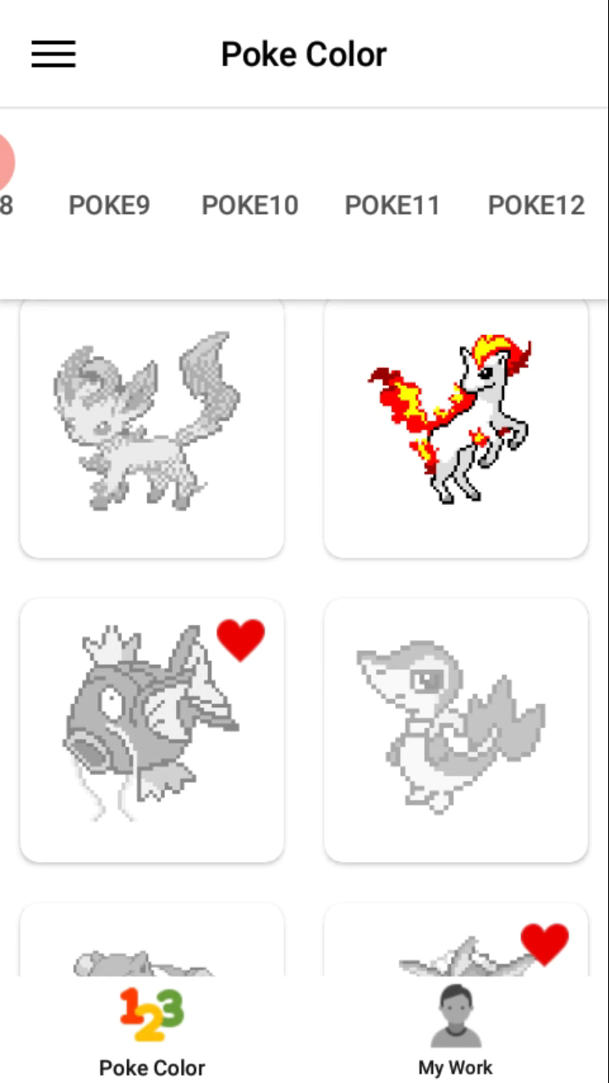
pyautogui.click(455, 1028)
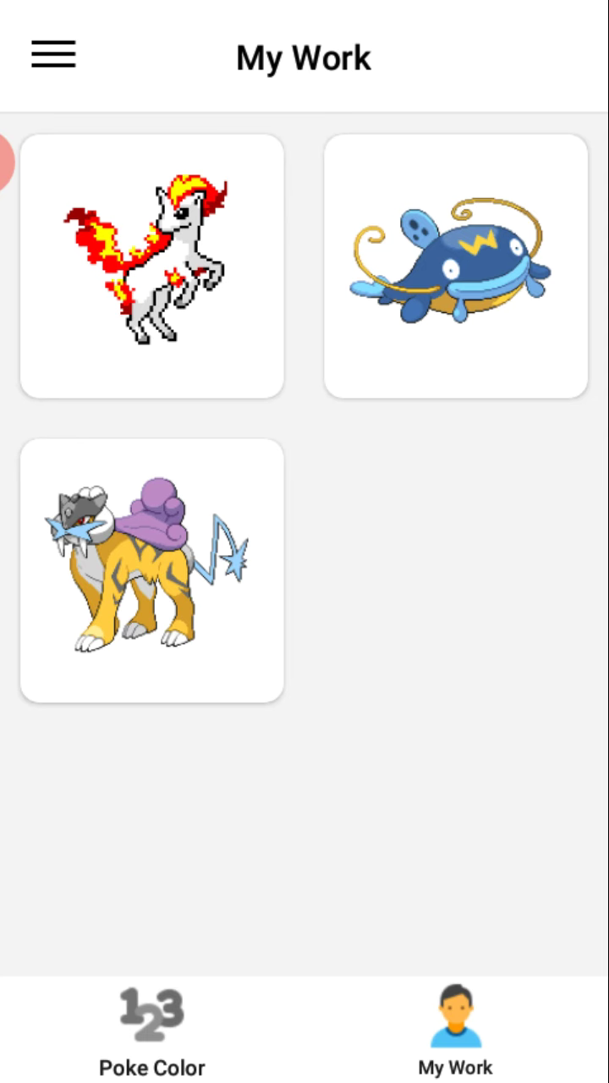
pyautogui.click(151, 1027)
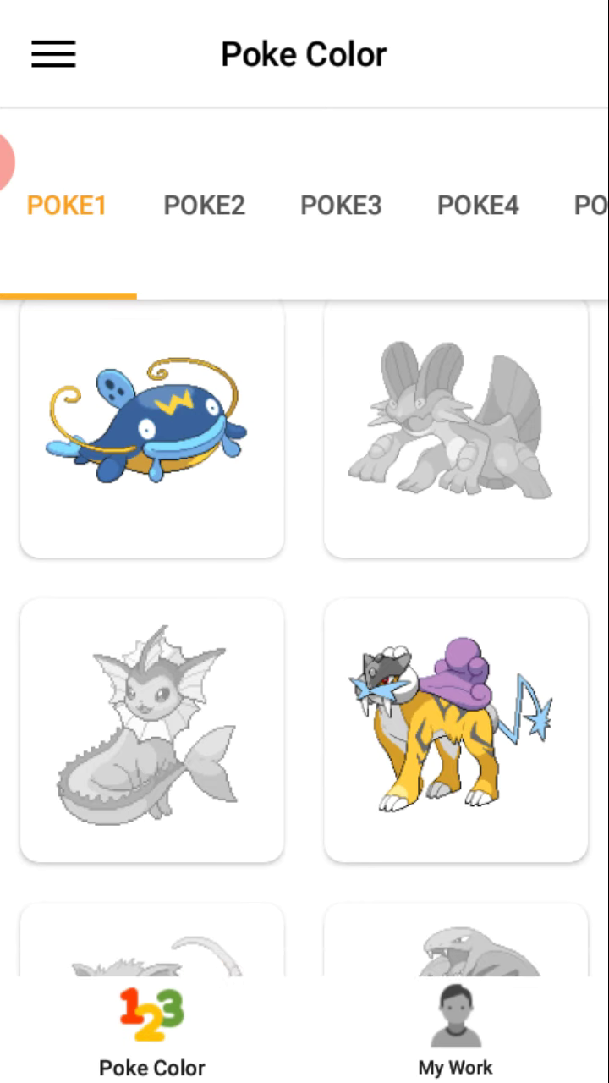
pyautogui.scroll(-5, 304, 643)
pyautogui.scroll(-5, 305, 643)
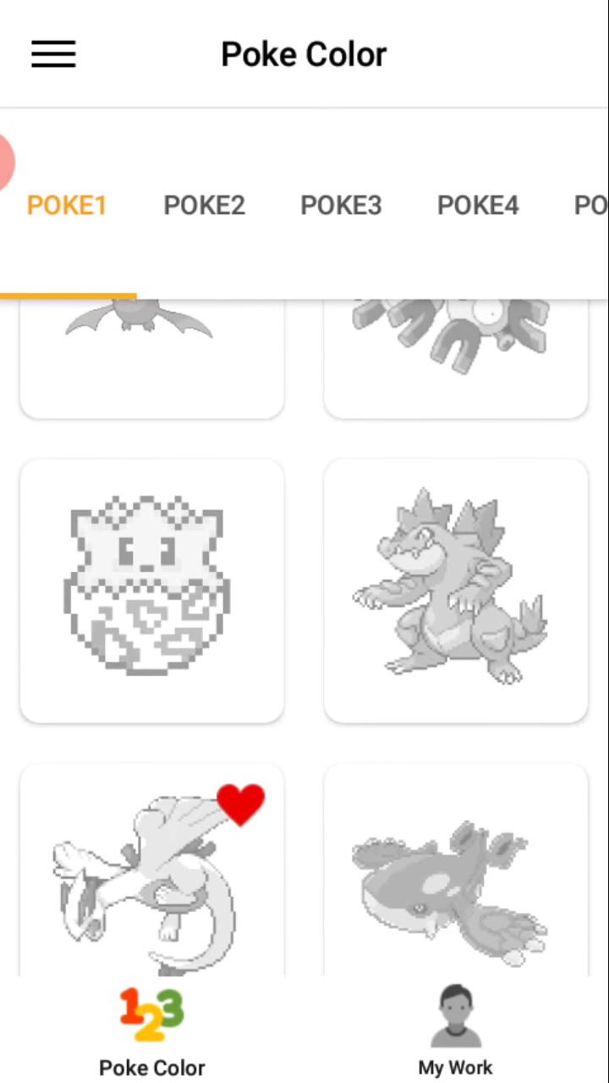
pyautogui.scroll(-3, 304, 642)
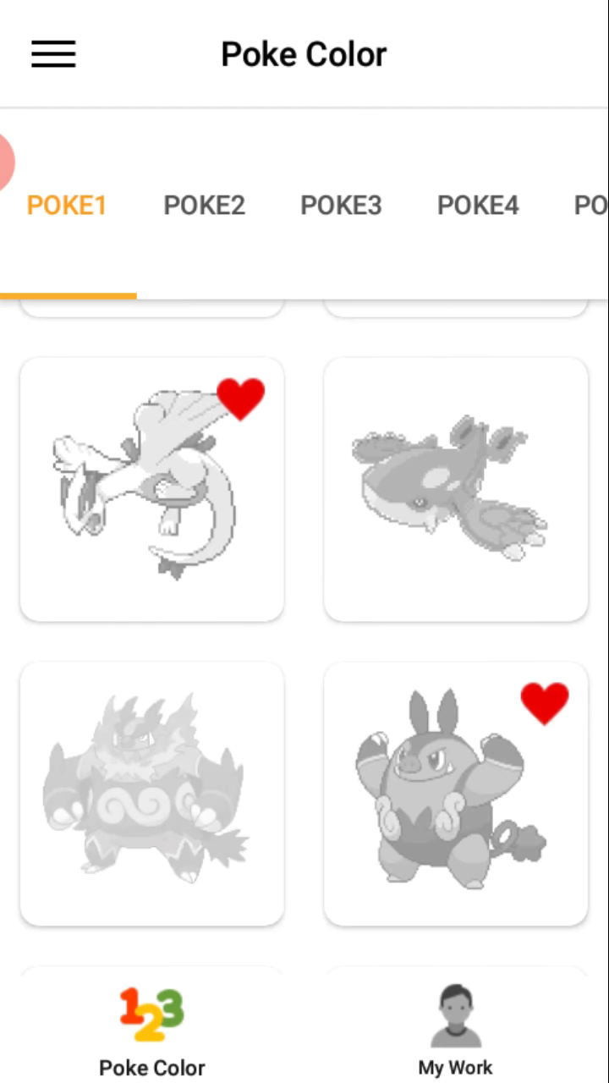
pyautogui.scroll(-3, 305, 642)
pyautogui.scroll(-2, 305, 643)
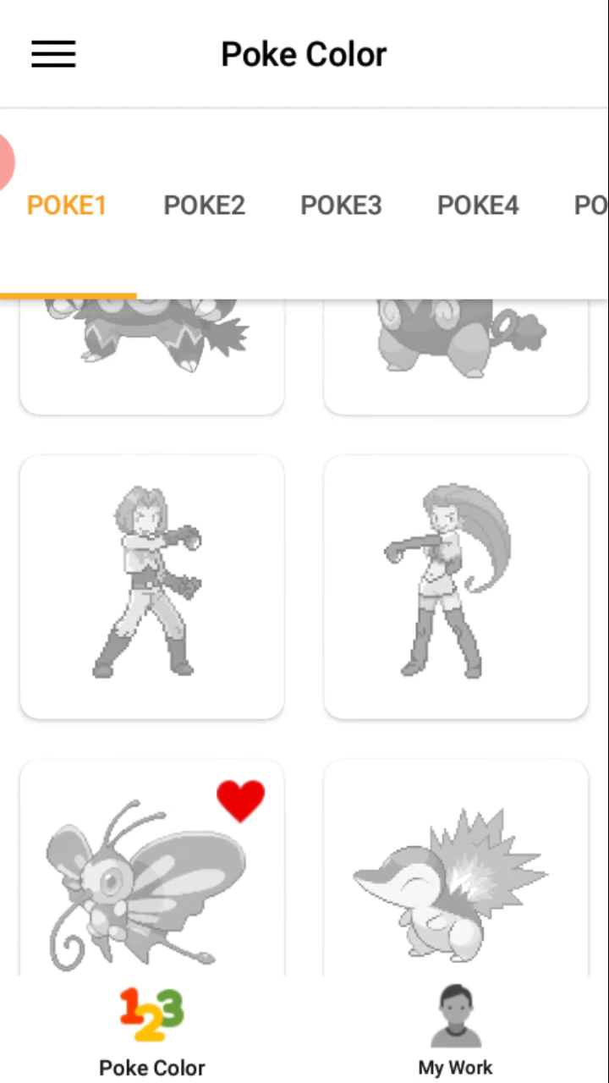
pyautogui.scroll(-5, 305, 643)
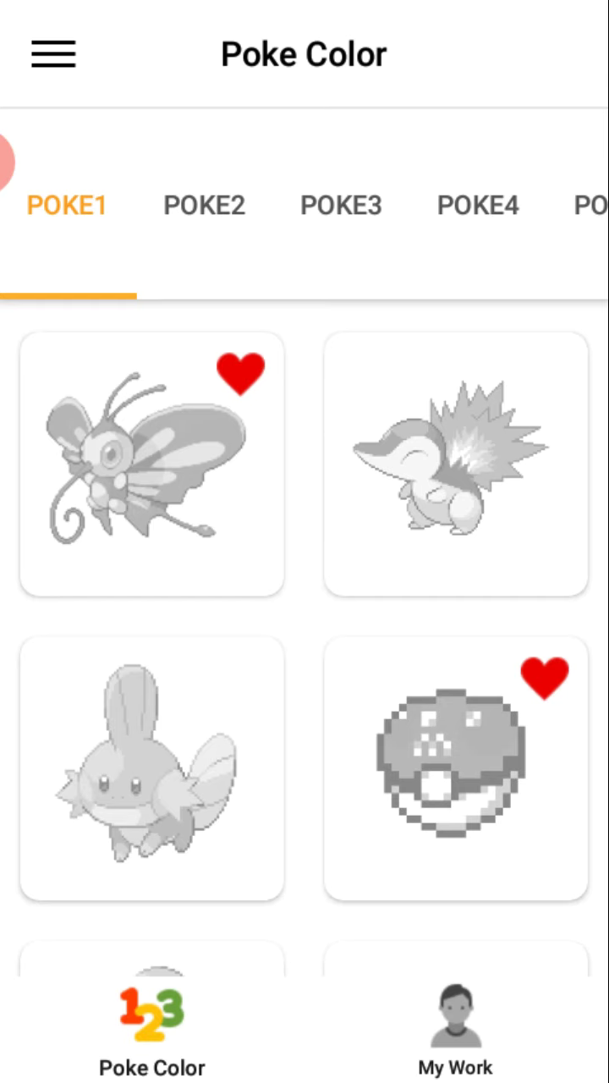
pyautogui.scroll(-3, 305, 643)
pyautogui.scroll(-2, 305, 643)
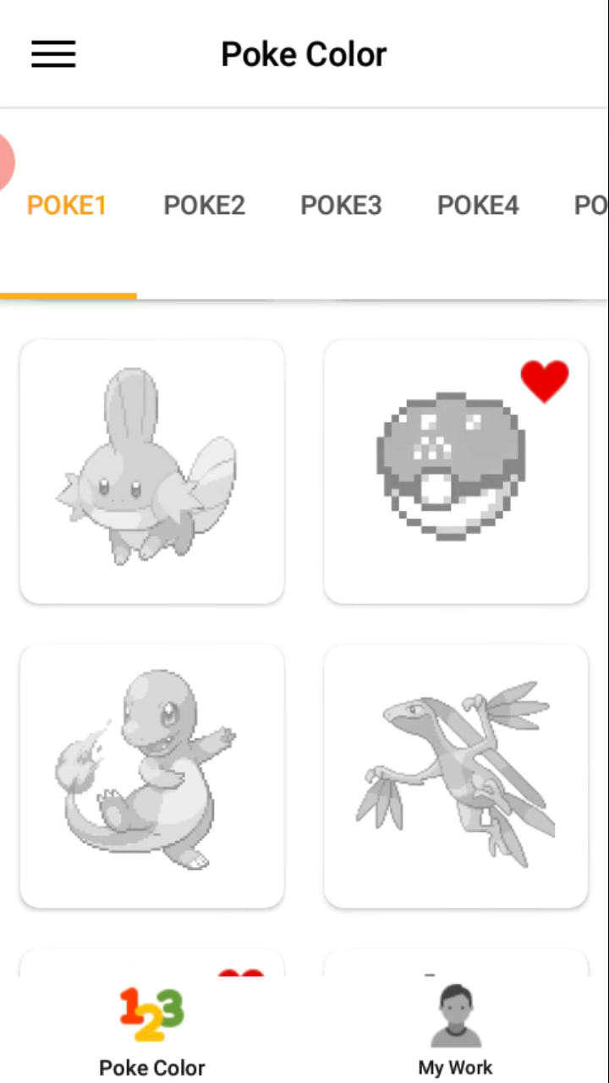
pyautogui.scroll(-2, 304, 643)
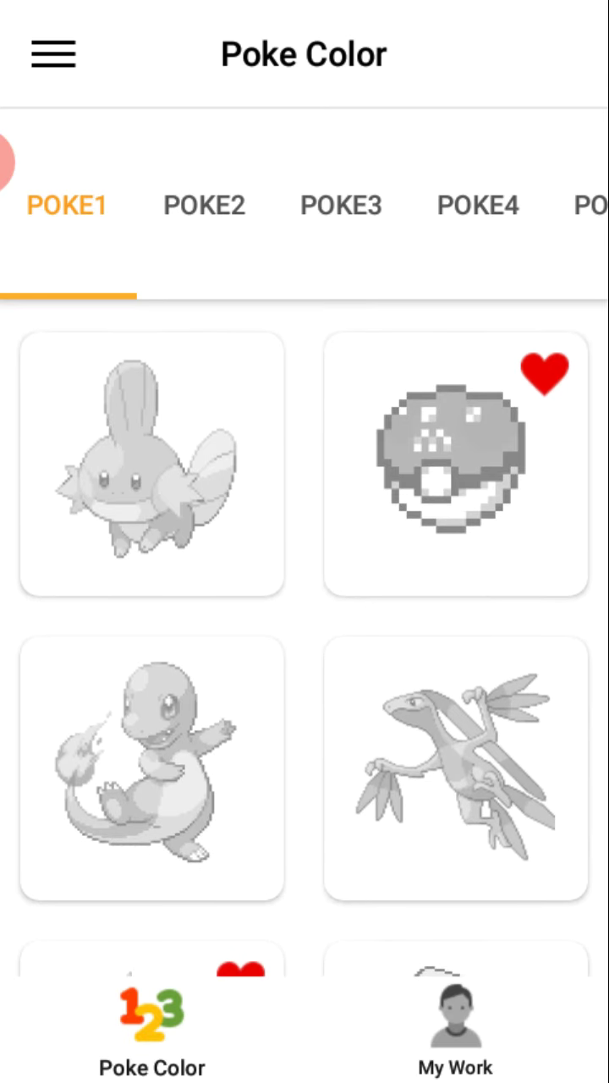
pyautogui.scroll(-4, 304, 643)
pyautogui.scroll(-5, 305, 643)
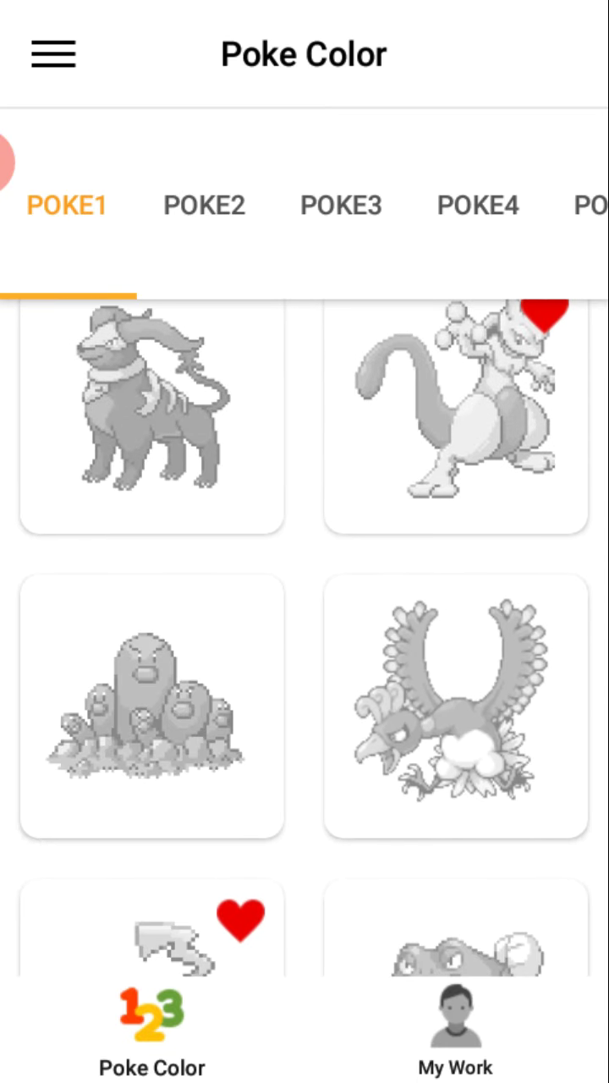
pyautogui.scroll(-4, 304, 643)
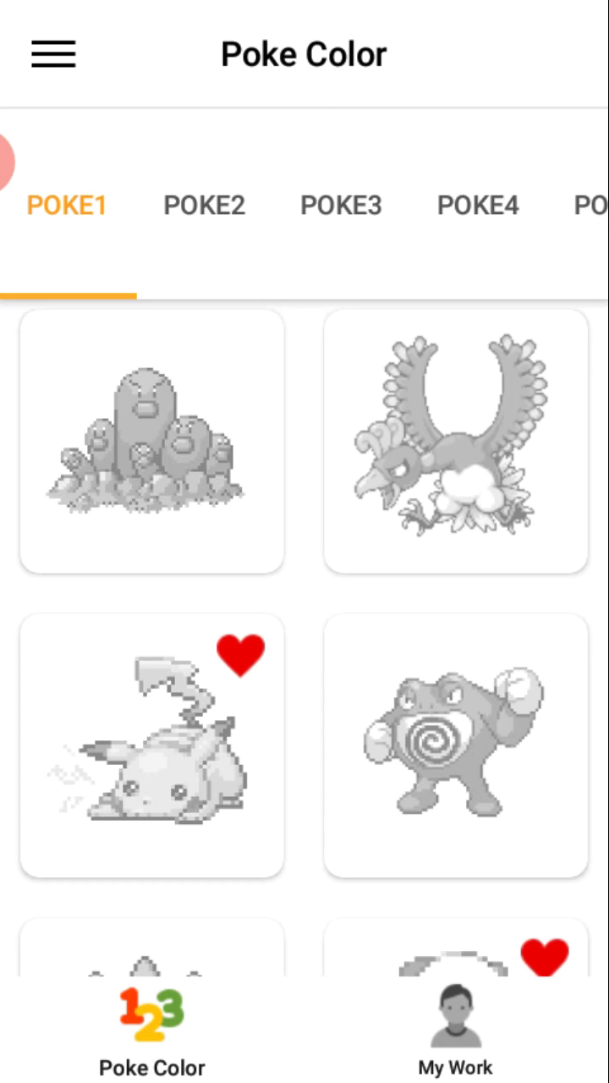
pyautogui.scroll(-4, 305, 642)
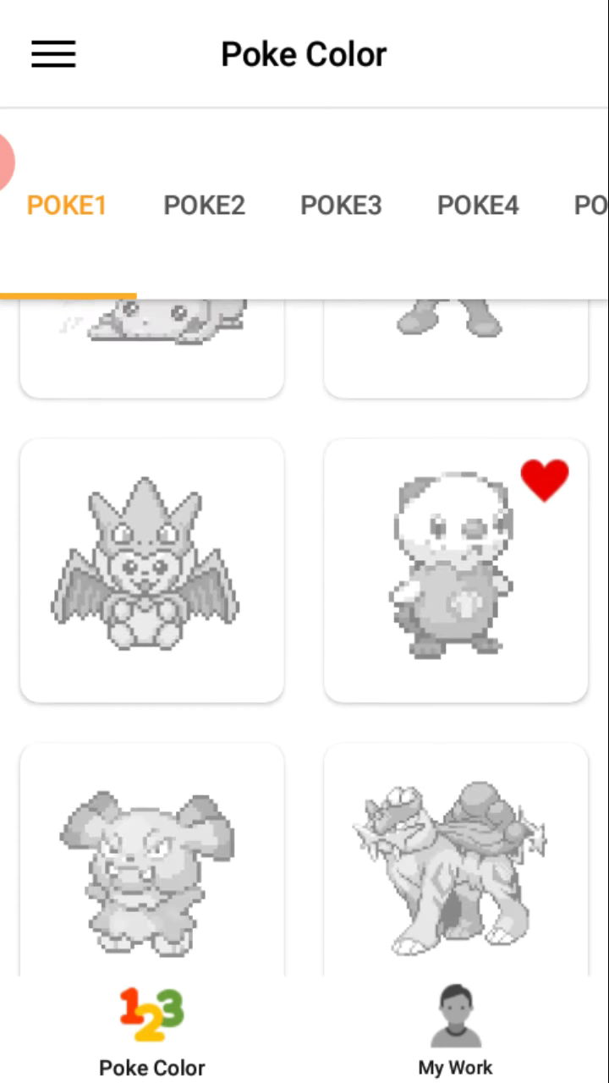
pyautogui.scroll(-3, 304, 643)
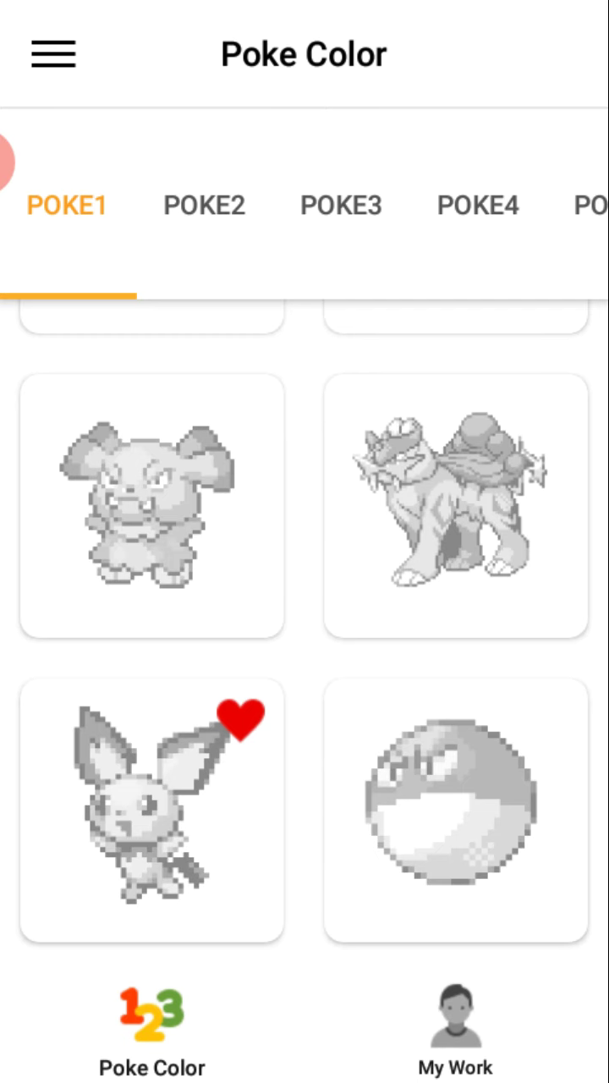
pyautogui.scroll(-4, 305, 643)
pyautogui.scroll(-4, 304, 643)
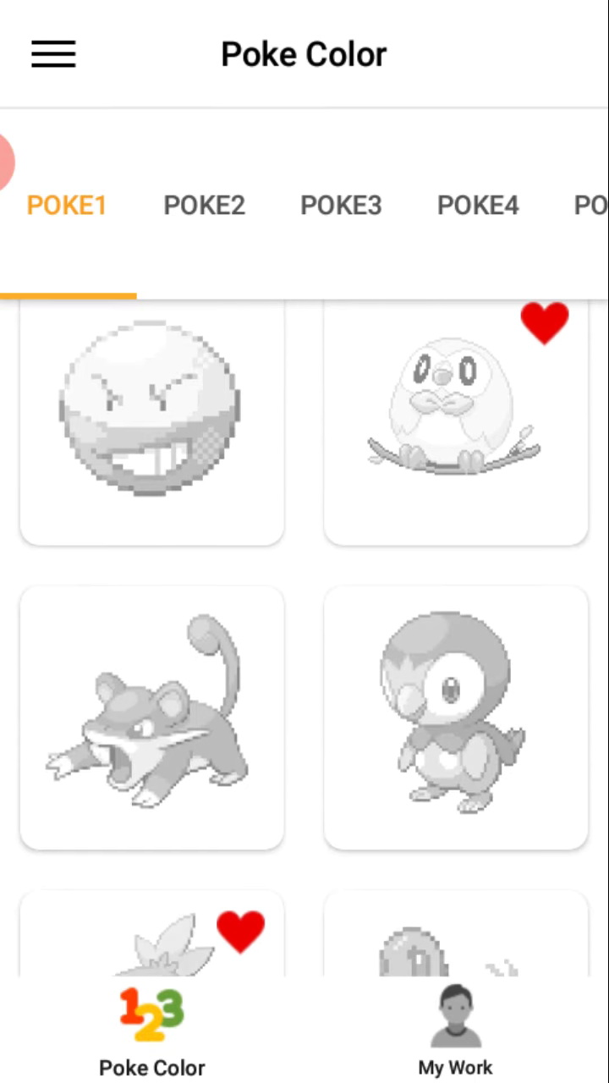
pyautogui.scroll(-4, 304, 643)
pyautogui.scroll(5, 304, 643)
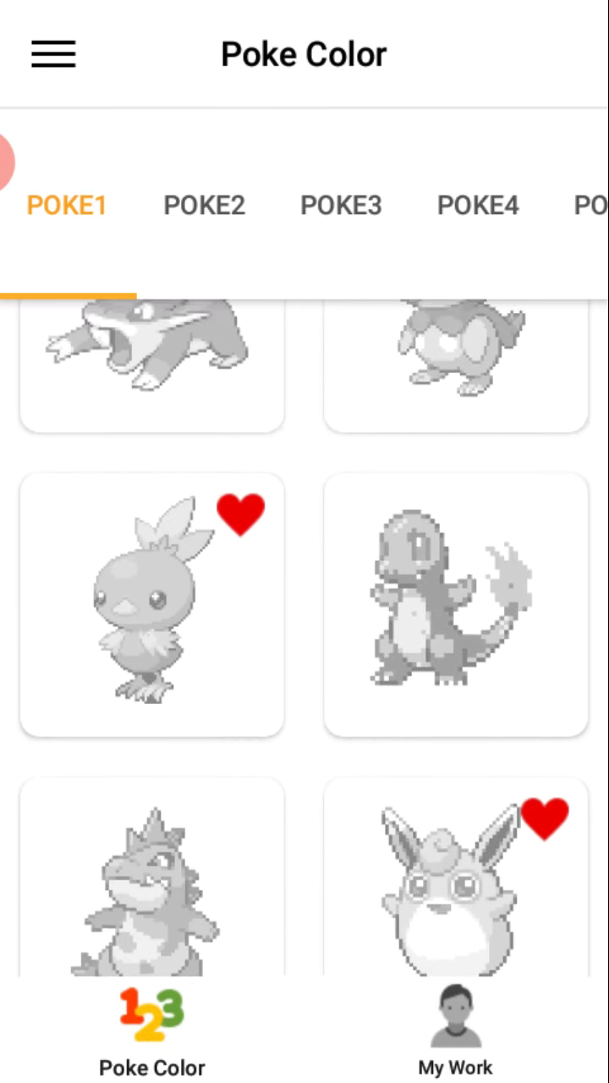
pyautogui.scroll(-3, 305, 643)
pyautogui.scroll(-4, 304, 643)
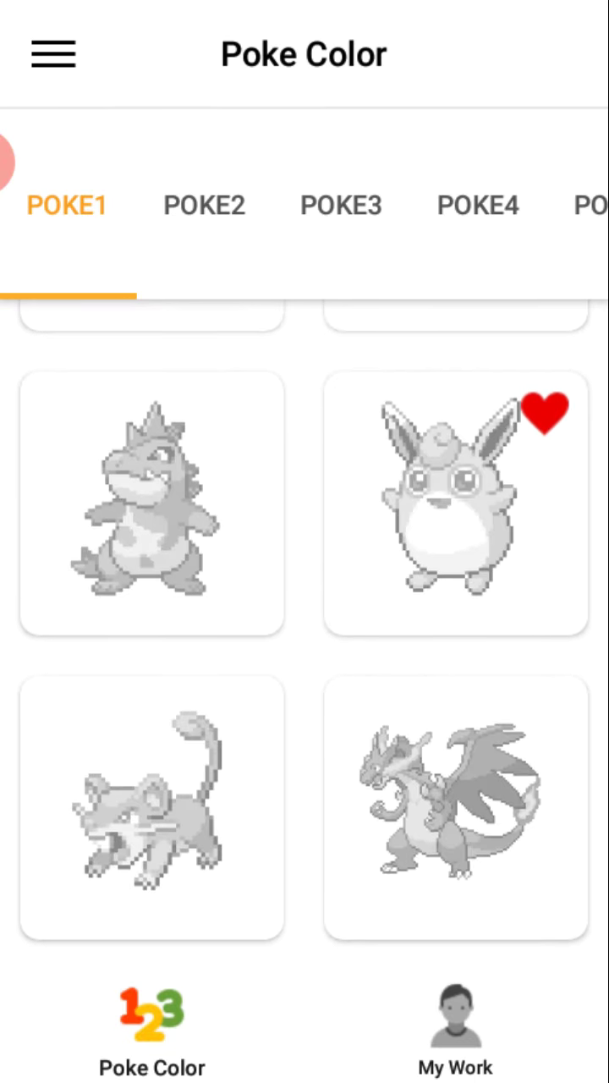
pyautogui.scroll(-4, 305, 643)
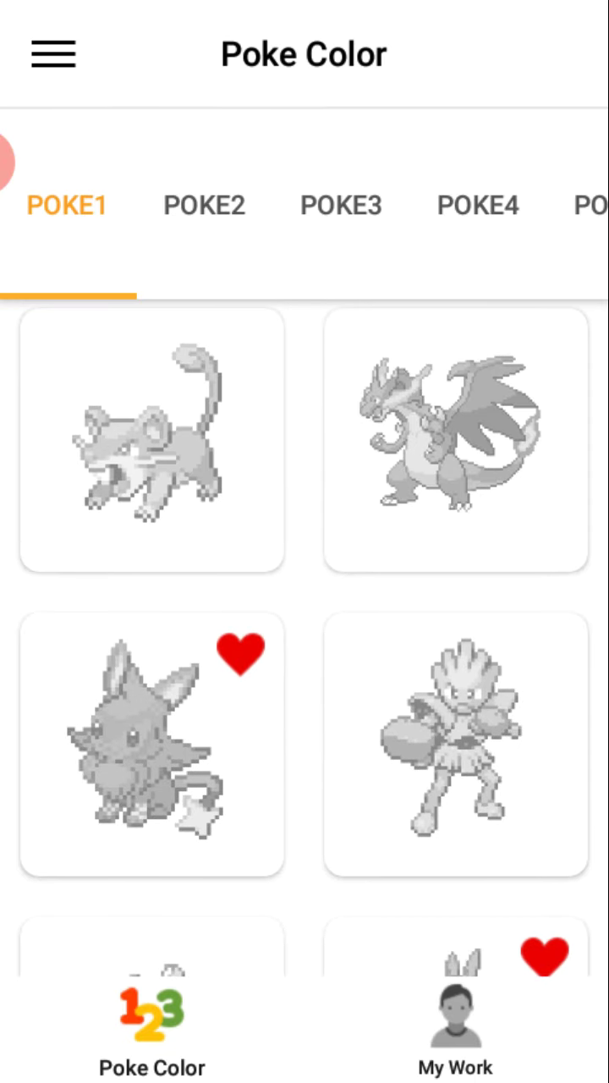
pyautogui.scroll(-3, 304, 643)
pyautogui.scroll(-3, 305, 642)
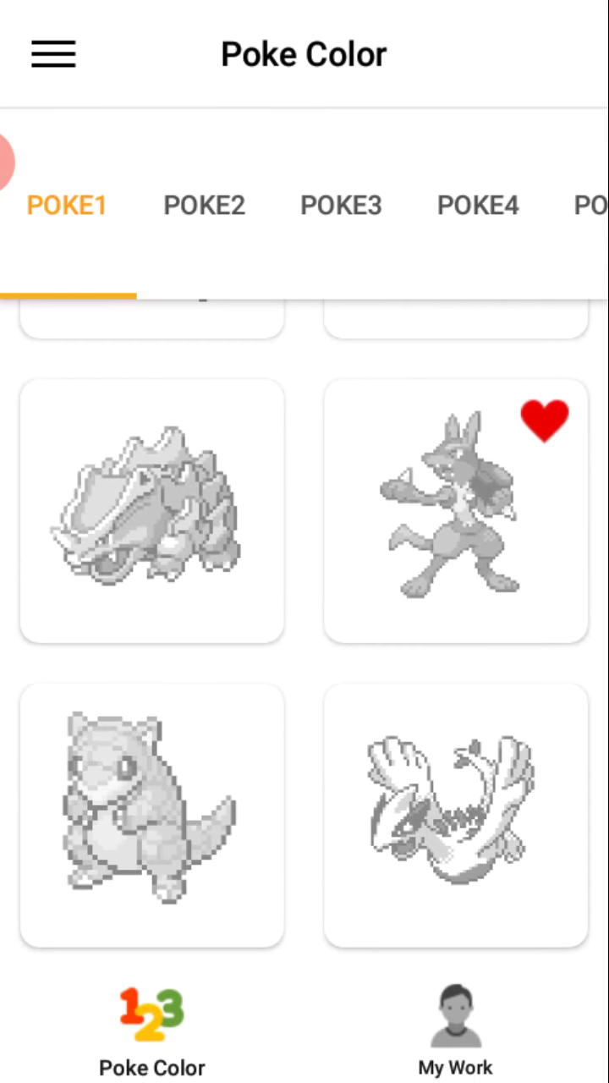
pyautogui.scroll(-3, 305, 643)
pyautogui.scroll(-4, 305, 643)
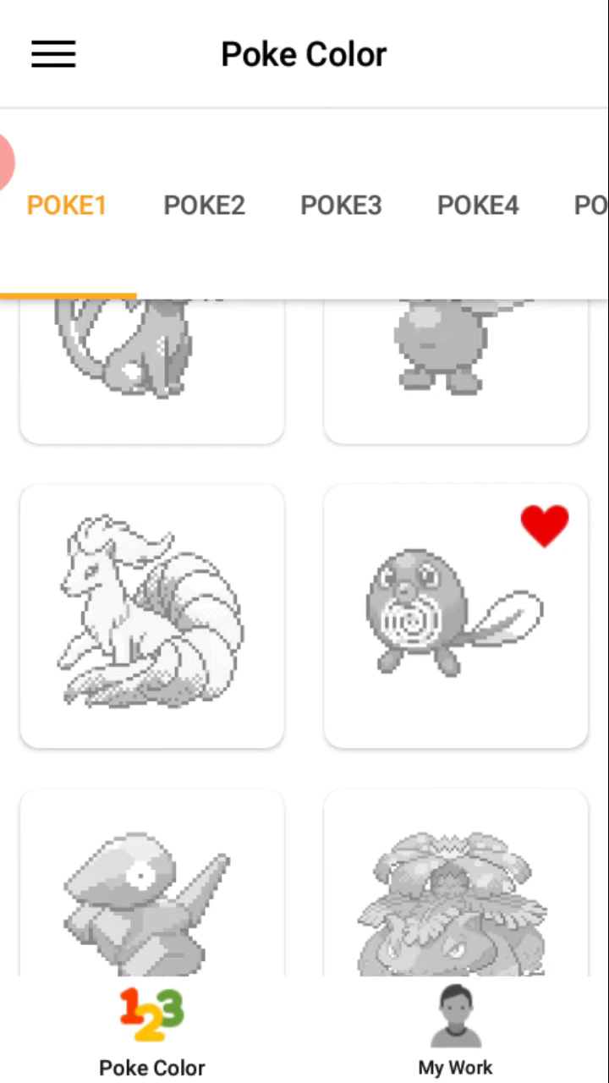
pyautogui.scroll(1, 305, 643)
pyautogui.scroll(-1, 304, 643)
pyautogui.scroll(-3, 304, 643)
pyautogui.scroll(-3, 305, 642)
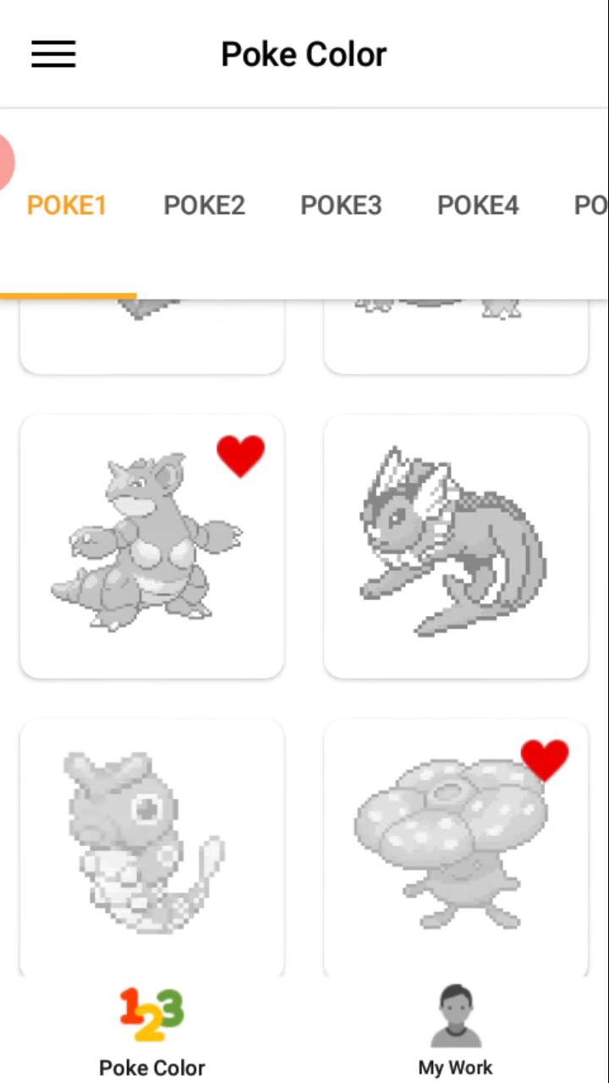
pyautogui.scroll(-1, 304, 643)
pyautogui.scroll(-2, 304, 643)
pyautogui.scroll(-3, 305, 643)
pyautogui.scroll(-1, 304, 643)
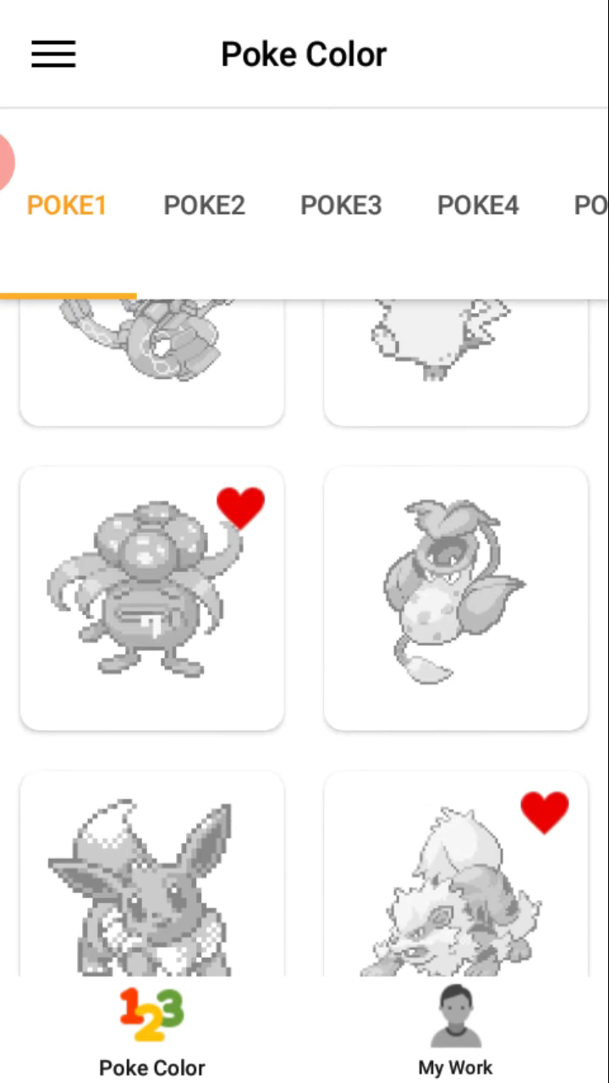
pyautogui.scroll(1, 304, 642)
pyautogui.scroll(-3, 304, 643)
pyautogui.scroll(-2, 304, 643)
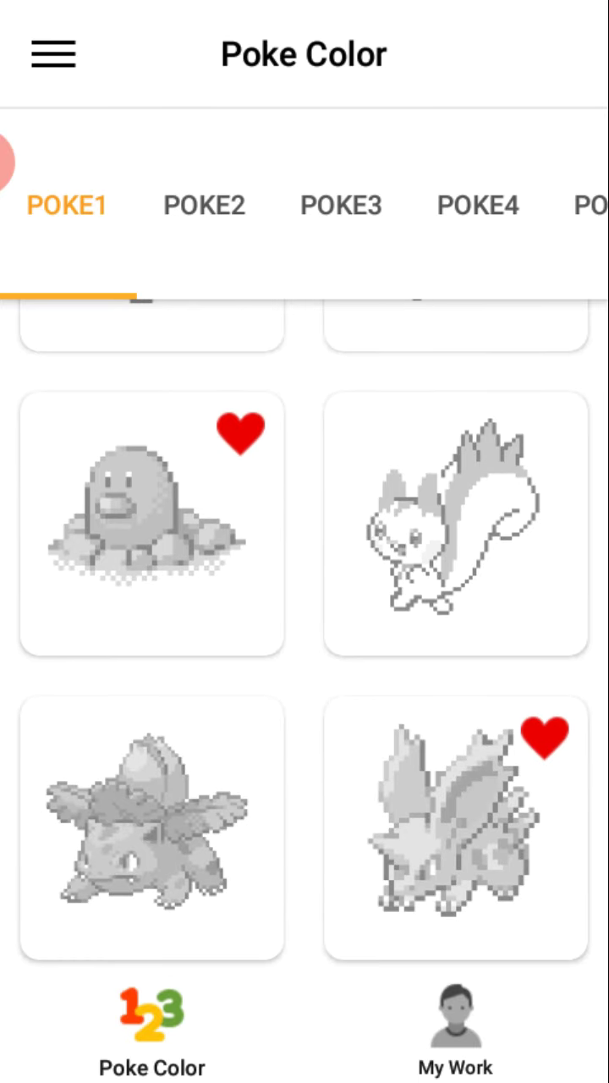
pyautogui.scroll(-3, 305, 643)
pyautogui.scroll(-2, 305, 643)
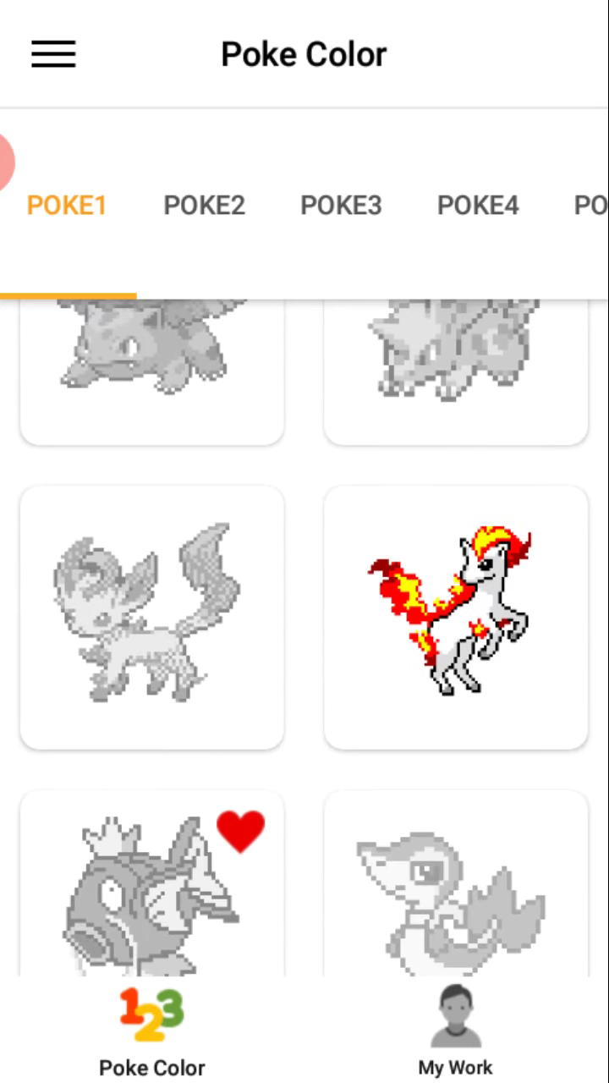
pyautogui.scroll(-3, 305, 643)
pyautogui.scroll(-2, 304, 643)
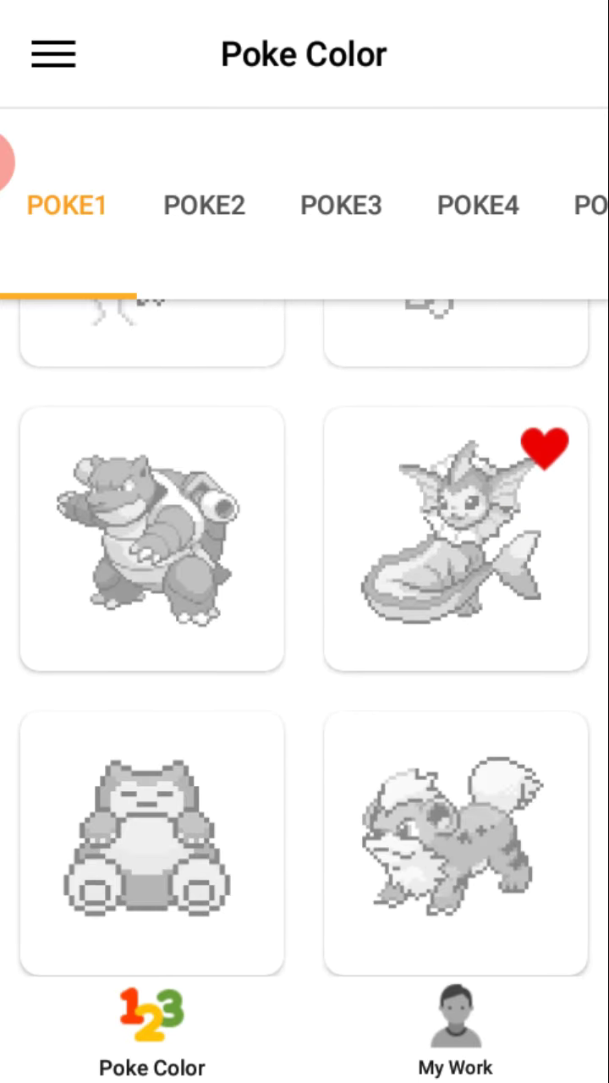
pyautogui.scroll(-3, 305, 643)
pyautogui.scroll(-3, 304, 642)
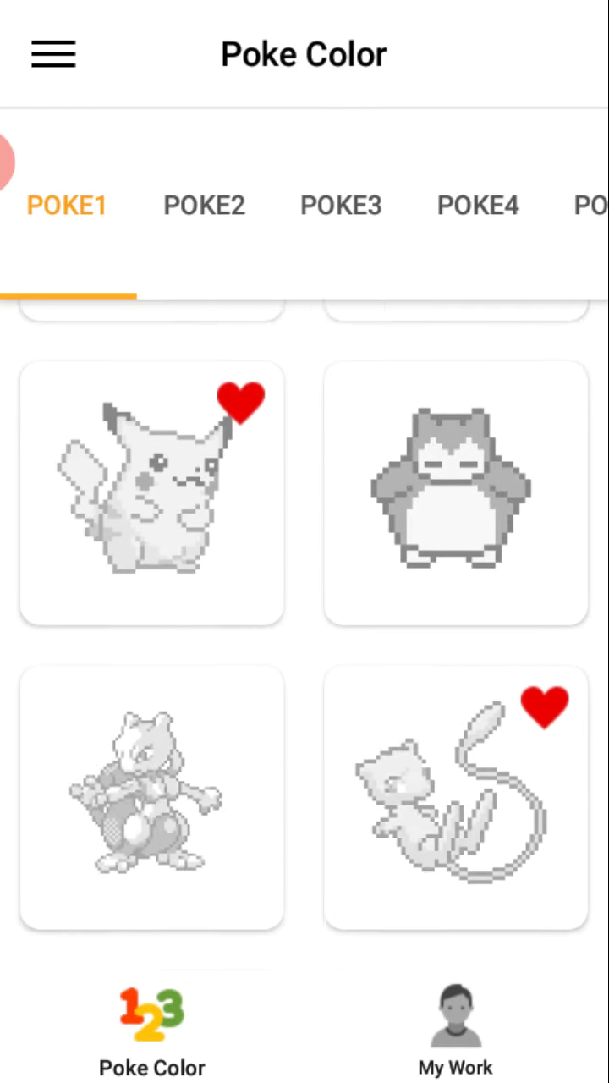
pyautogui.scroll(-2, 304, 643)
pyautogui.scroll(-3, 304, 643)
pyautogui.scroll(-1, 305, 643)
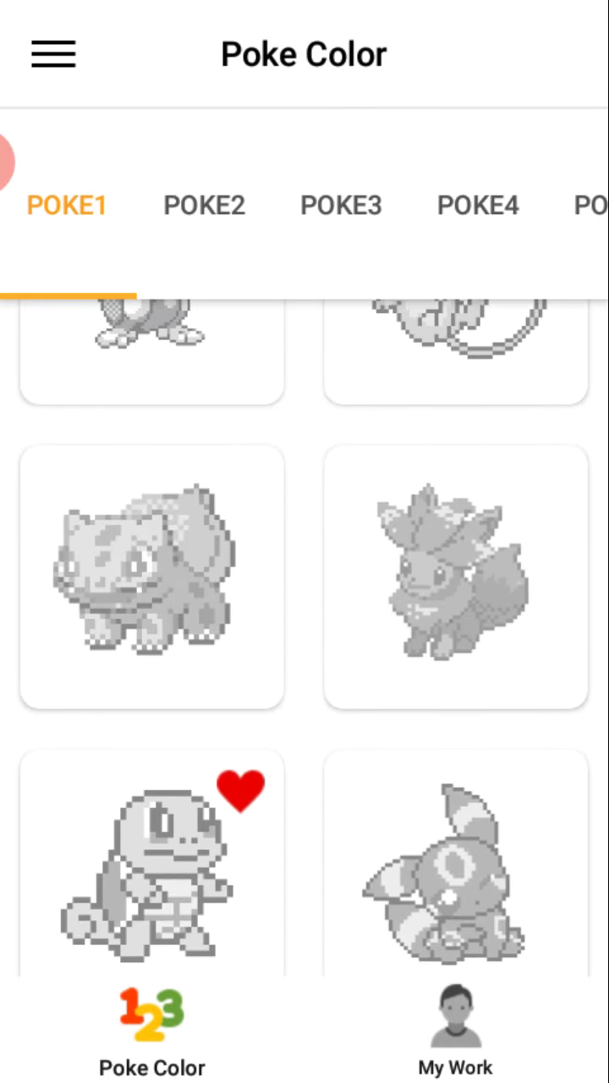
pyautogui.scroll(-3, 305, 643)
pyautogui.scroll(3, 304, 643)
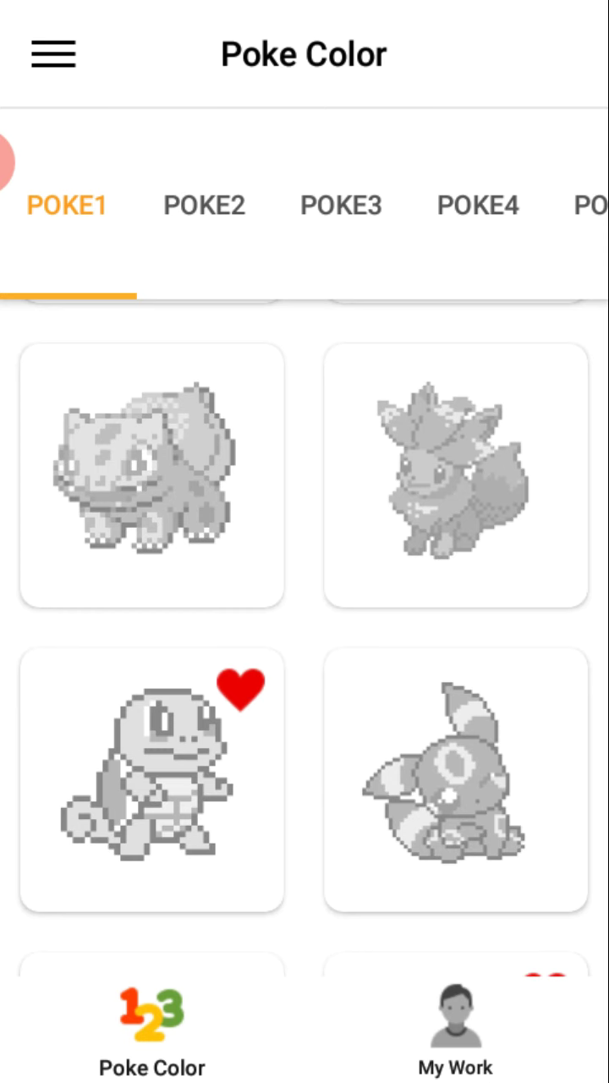
pyautogui.scroll(-4, 305, 643)
pyautogui.scroll(-1, 304, 643)
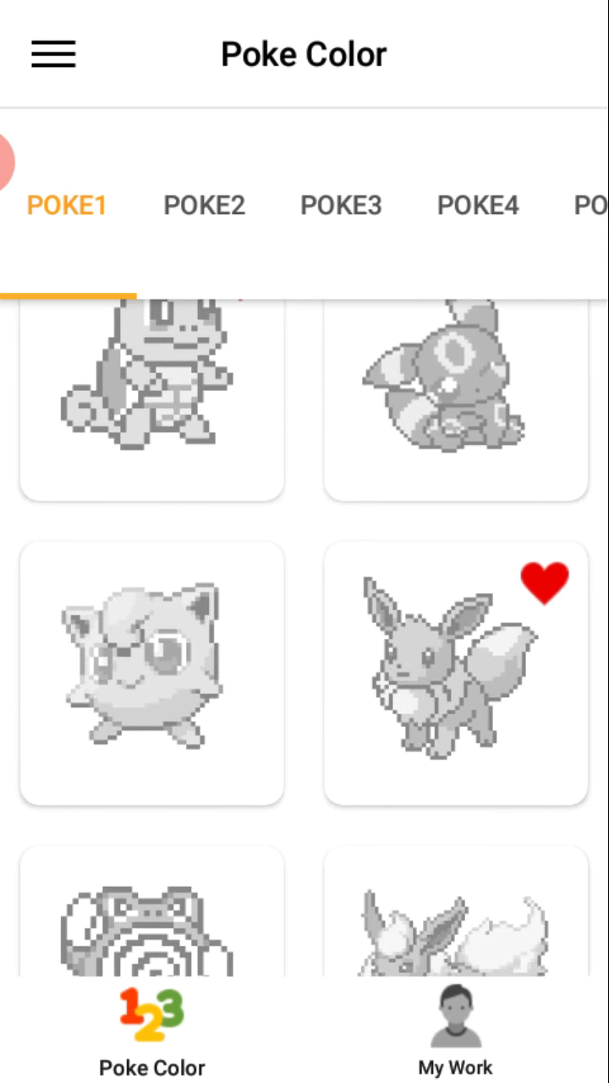
pyautogui.scroll(-2, 305, 643)
pyautogui.scroll(-3, 305, 643)
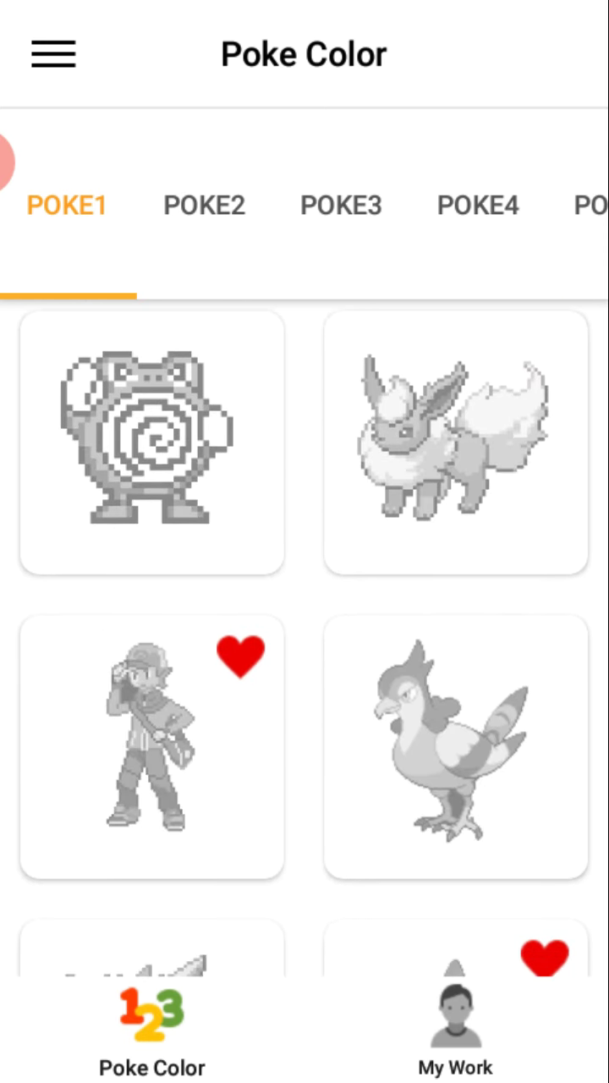
pyautogui.scroll(-3, 305, 643)
pyautogui.scroll(-1, 305, 643)
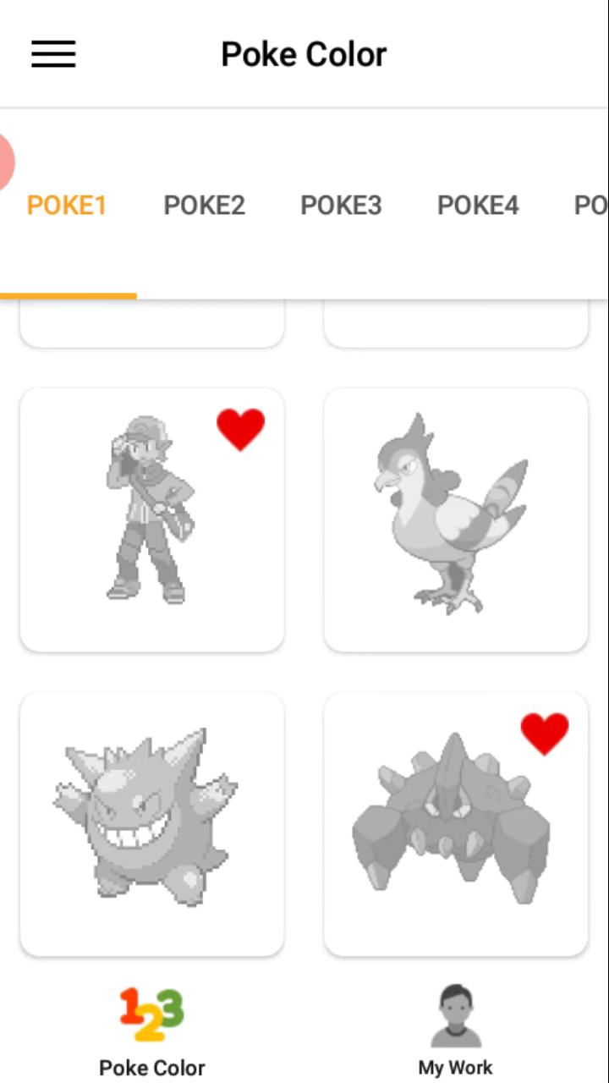
pyautogui.click(203, 205)
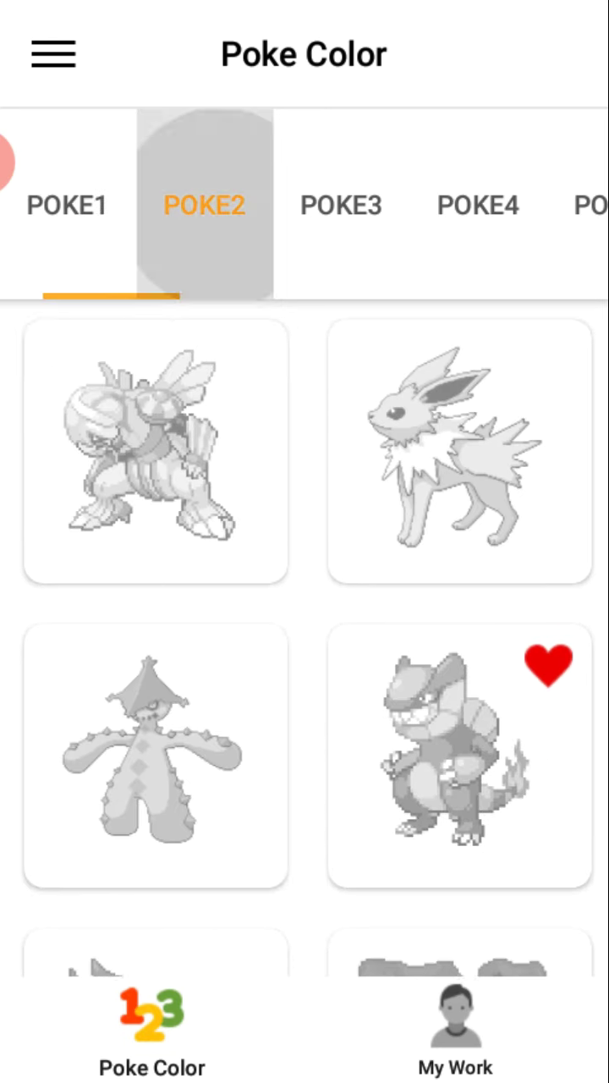
pyautogui.scroll(-3, 304, 643)
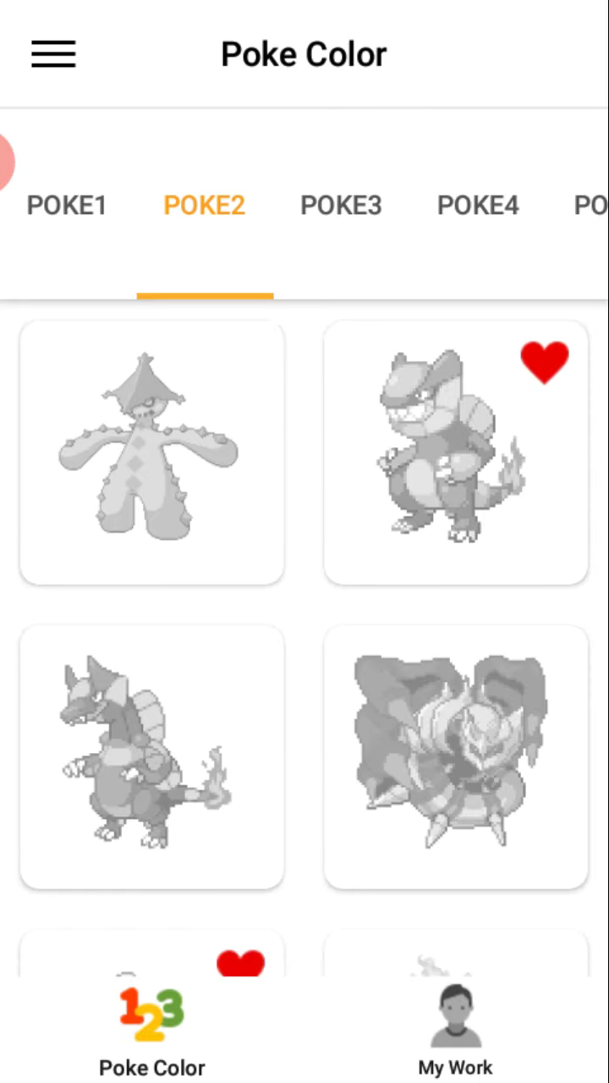
pyautogui.scroll(-3, 304, 642)
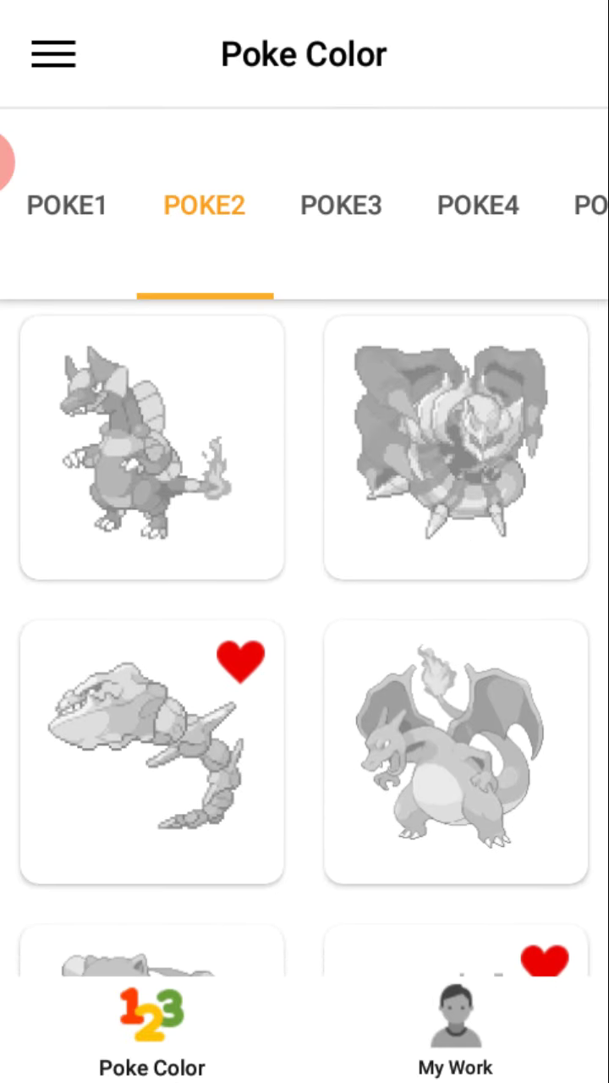
pyautogui.scroll(-2, 305, 643)
pyautogui.scroll(3, 305, 643)
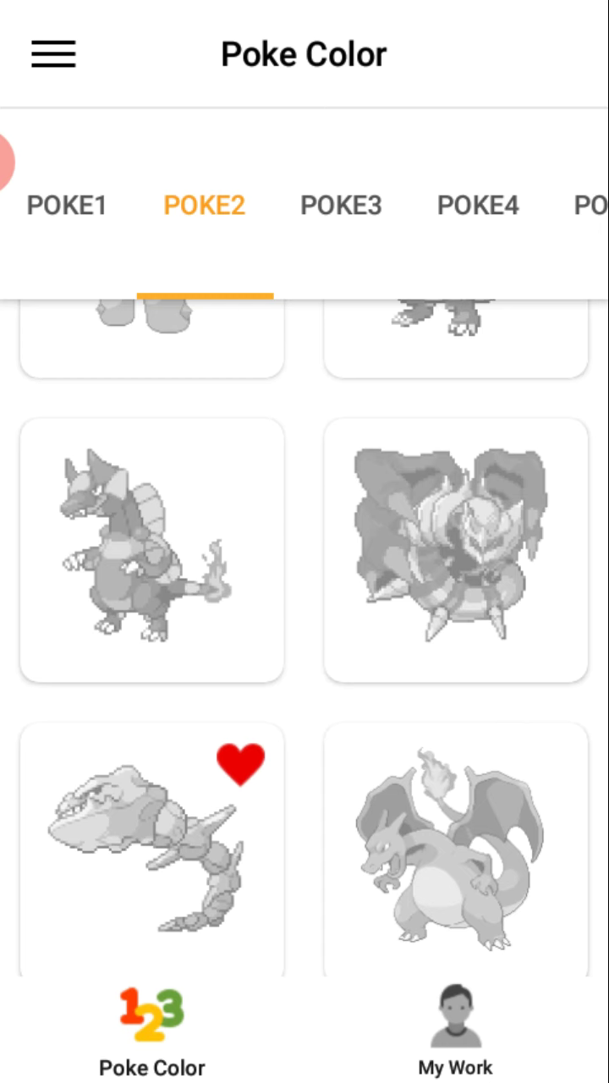
pyautogui.scroll(-3, 305, 642)
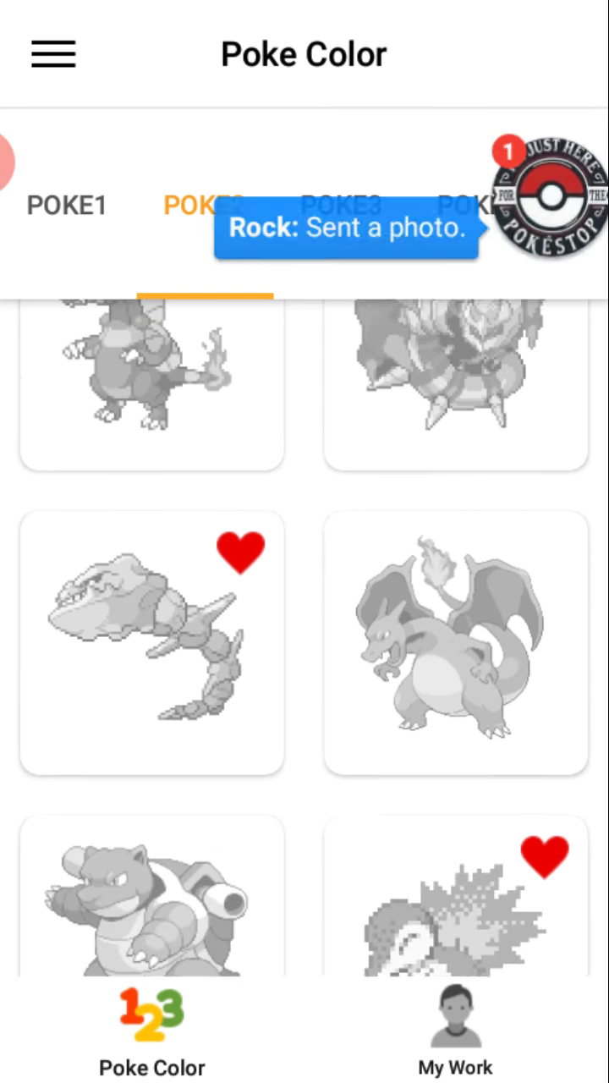
pyautogui.scroll(-2, 304, 643)
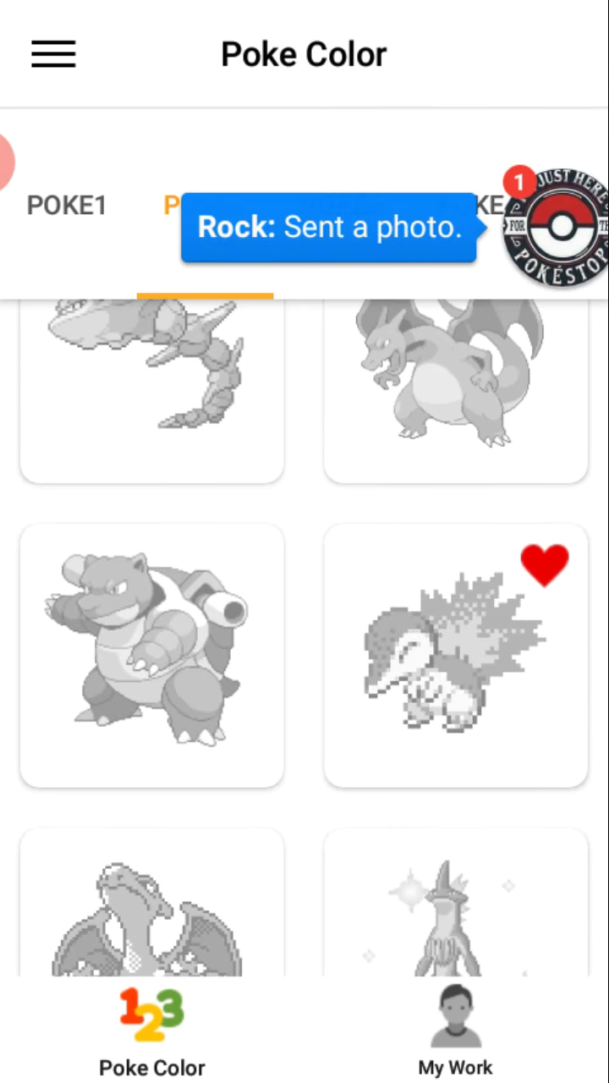
pyautogui.scroll(-3, 305, 643)
pyautogui.scroll(-2, 305, 643)
pyautogui.scroll(-1, 305, 642)
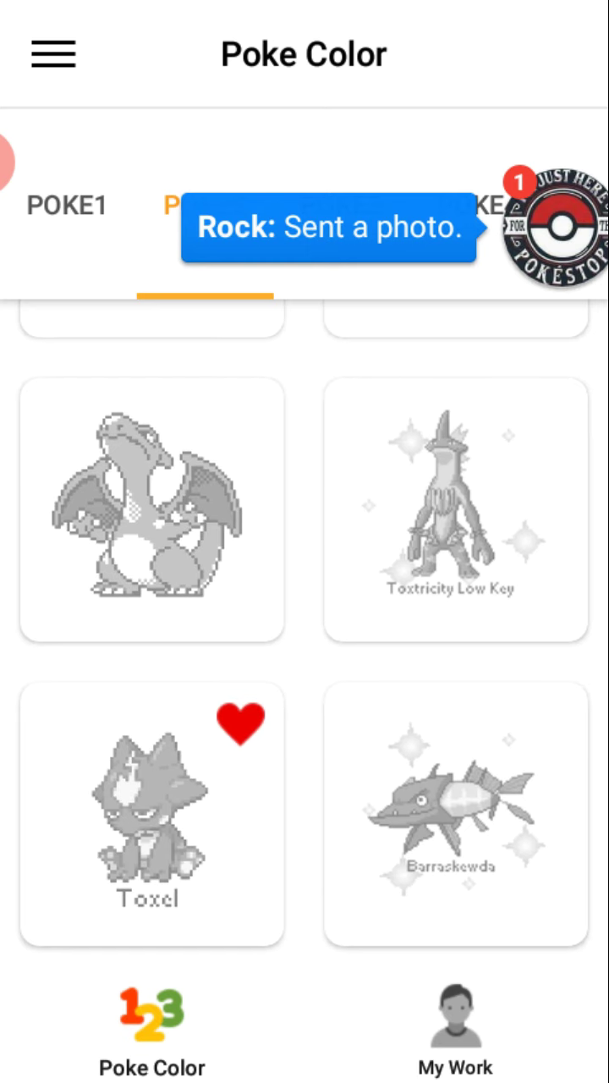
pyautogui.scroll(-4, 305, 642)
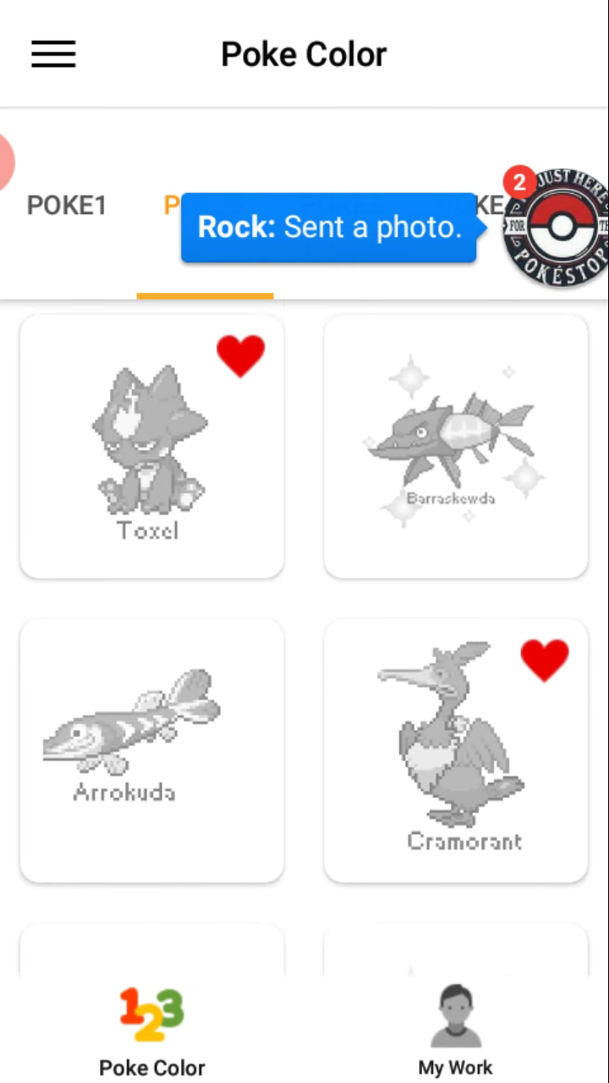
pyautogui.scroll(-1, 305, 642)
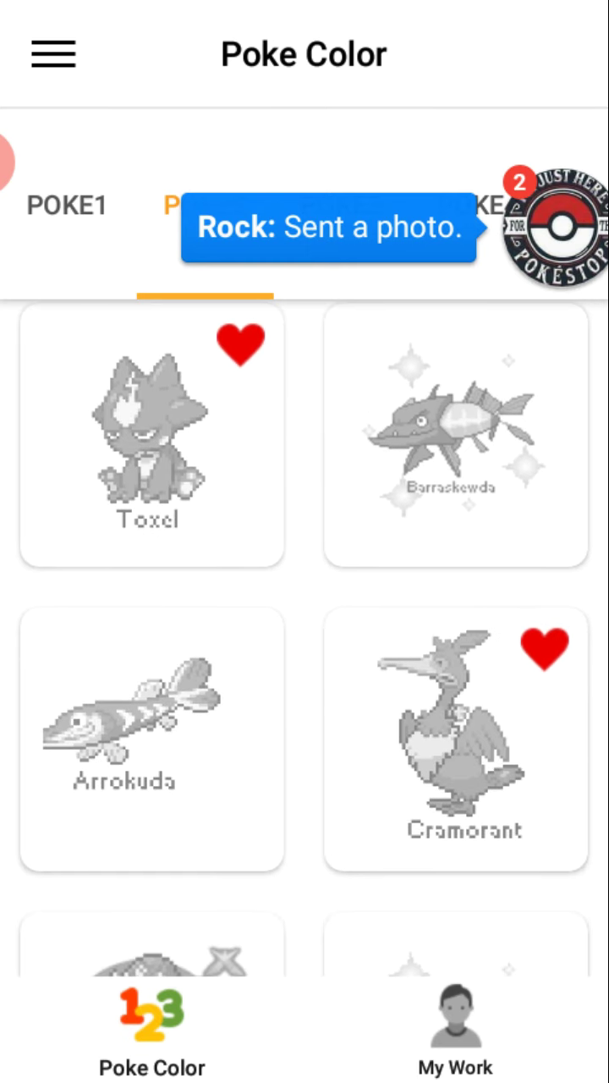
pyautogui.scroll(-4, 304, 643)
pyautogui.scroll(-1, 305, 642)
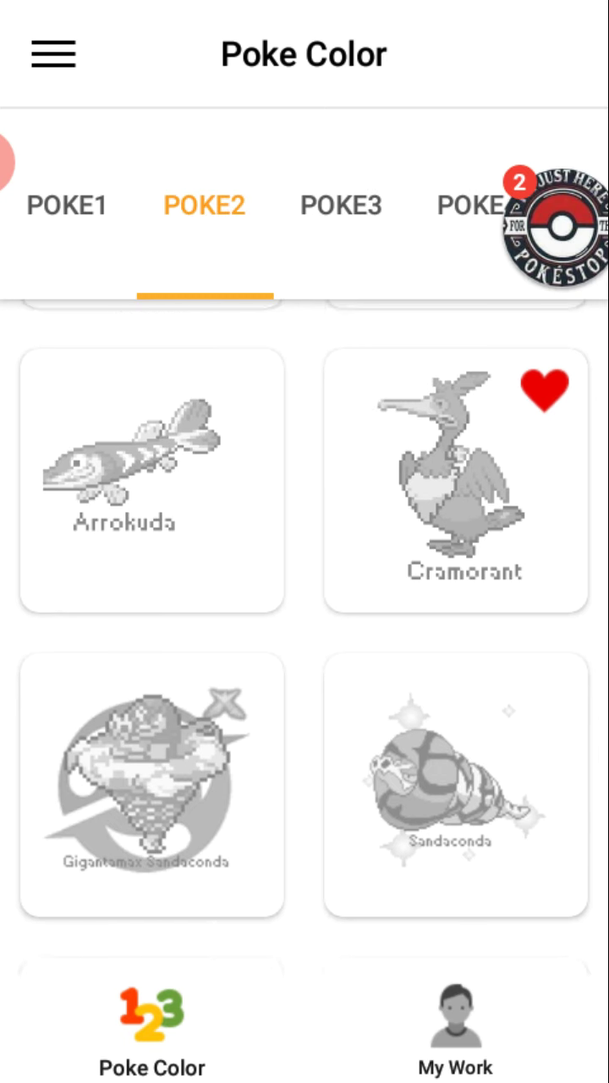
pyautogui.scroll(-4, 304, 643)
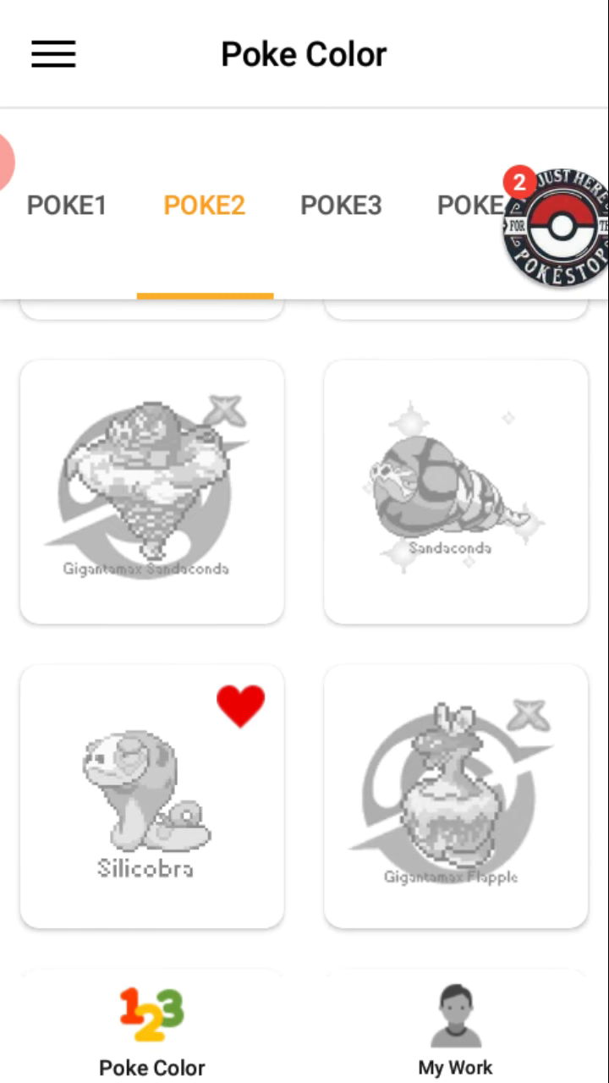
pyautogui.scroll(-4, 304, 643)
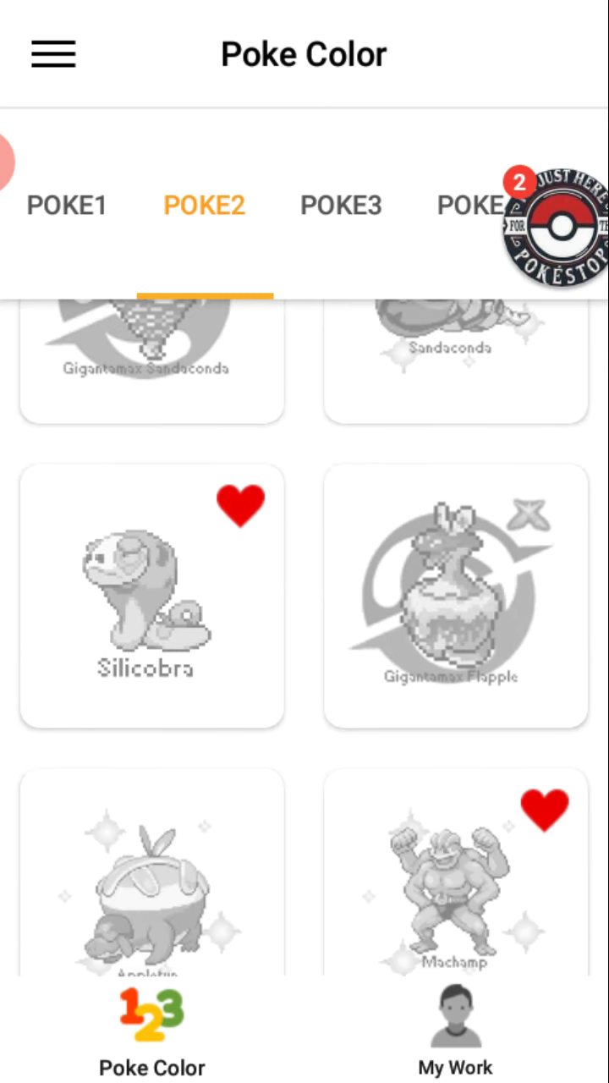
pyautogui.scroll(-3, 305, 642)
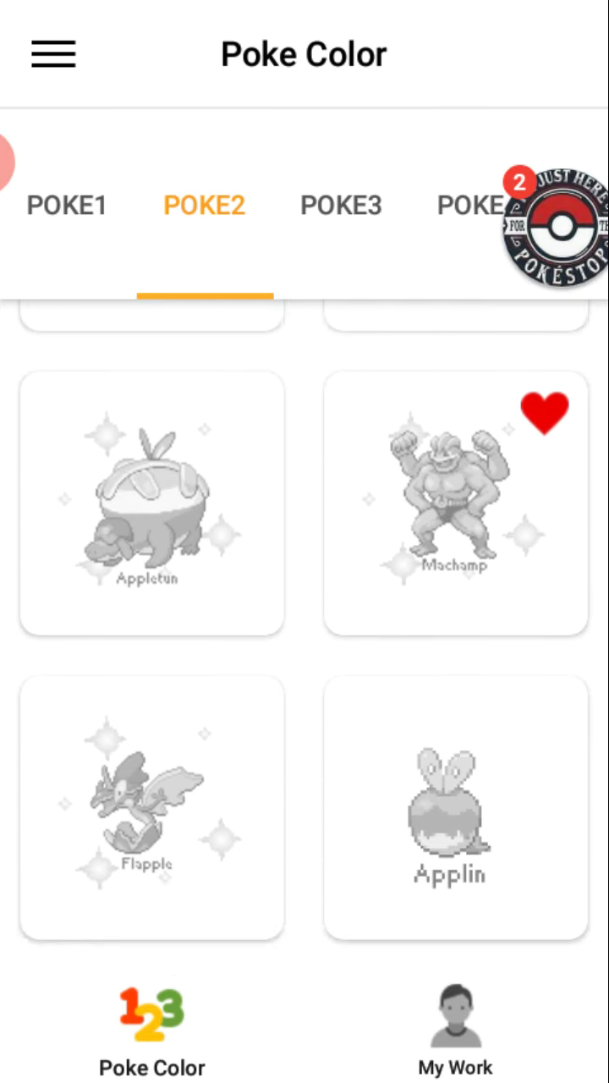
pyautogui.scroll(-4, 304, 642)
pyautogui.scroll(-3, 304, 643)
pyautogui.scroll(-3, 304, 643)
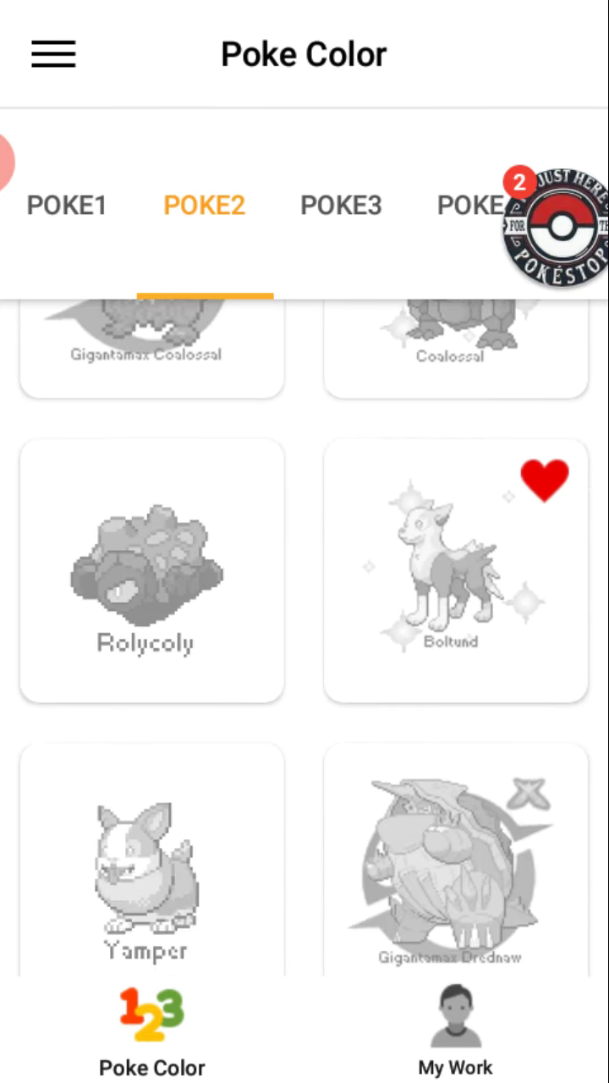
pyautogui.scroll(-3, 305, 643)
pyautogui.scroll(2, 305, 643)
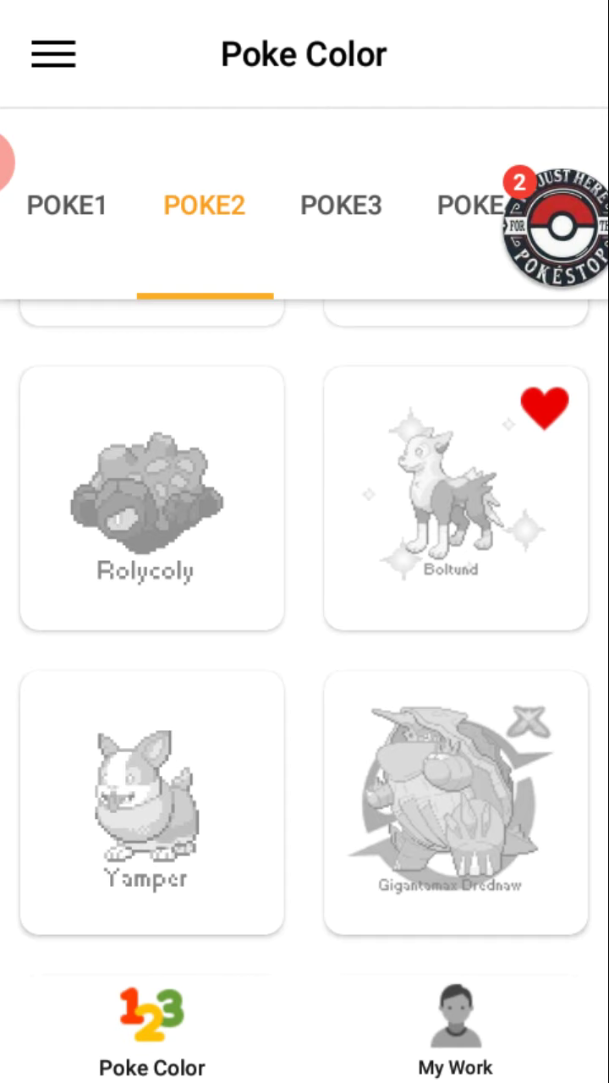
pyautogui.scroll(-3, 305, 642)
pyautogui.scroll(-5, 305, 642)
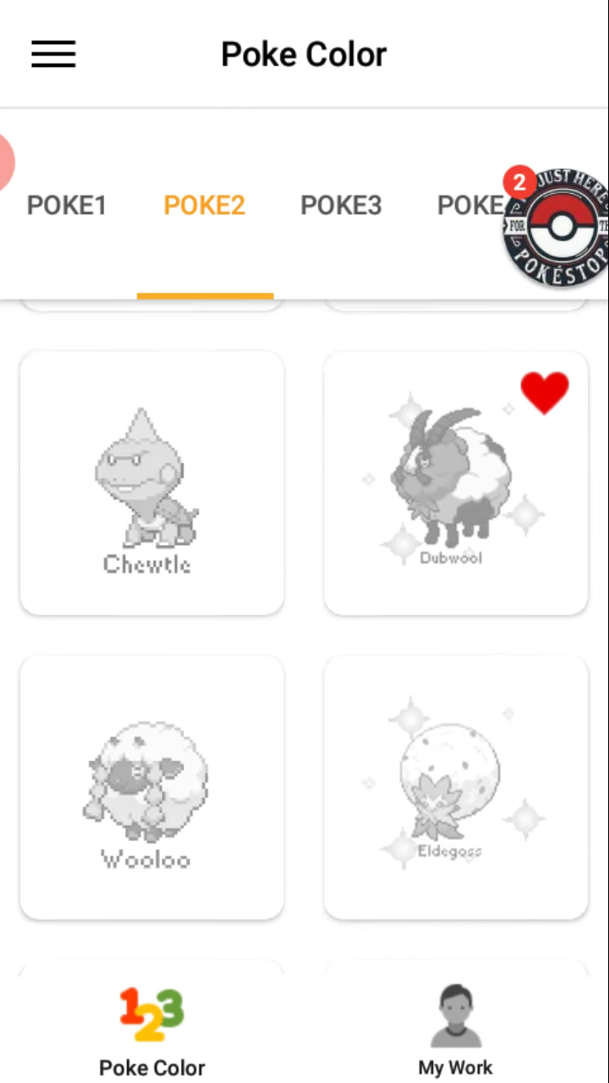
pyautogui.scroll(-2, 305, 643)
pyautogui.scroll(-2, 305, 643)
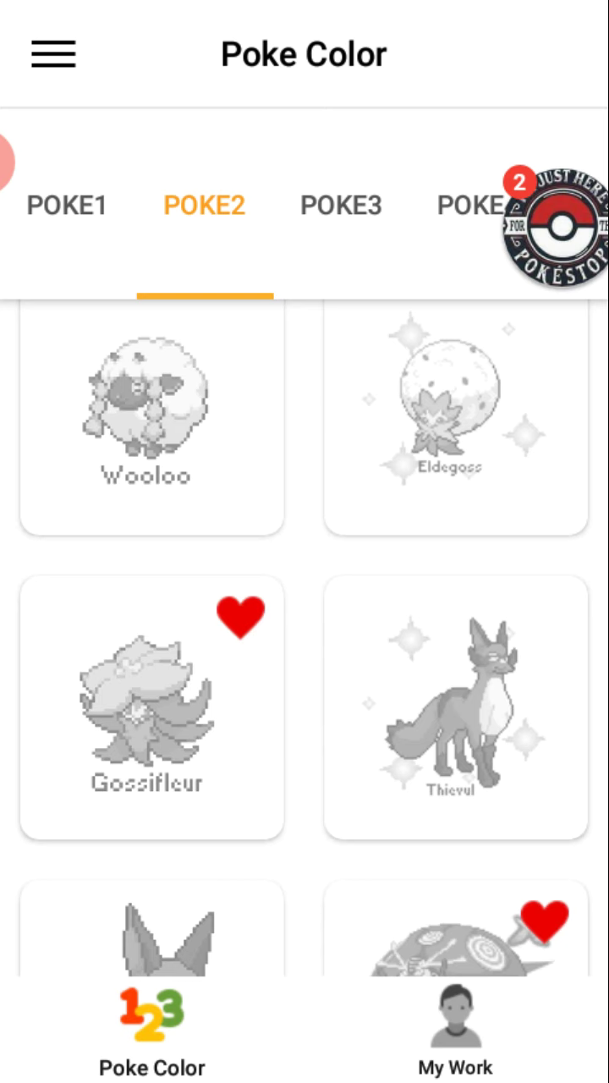
pyautogui.scroll(-3, 305, 643)
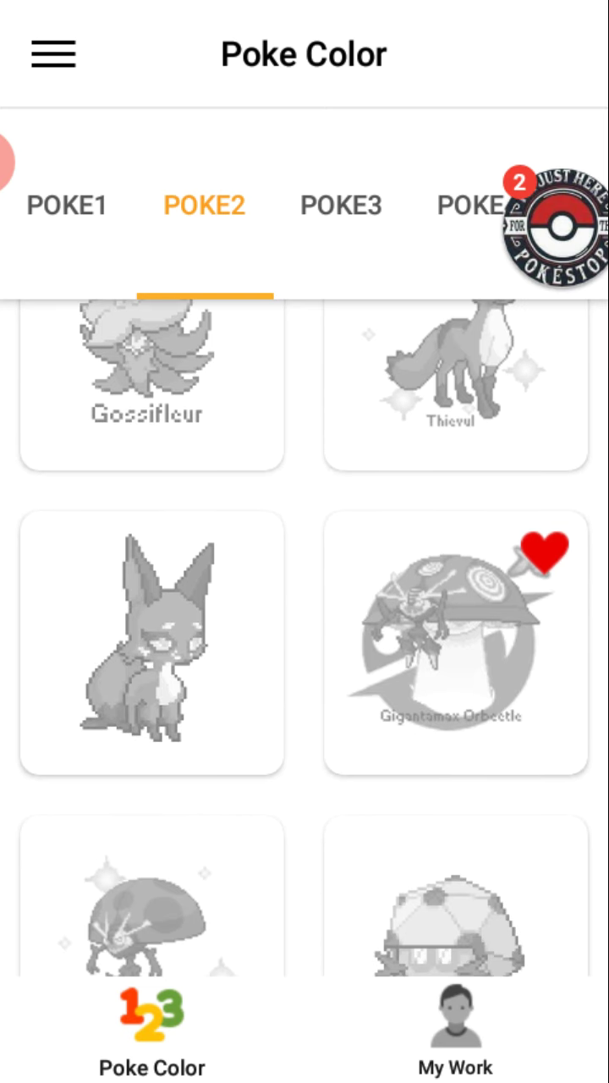
pyautogui.scroll(-4, 304, 642)
pyautogui.scroll(-2, 305, 642)
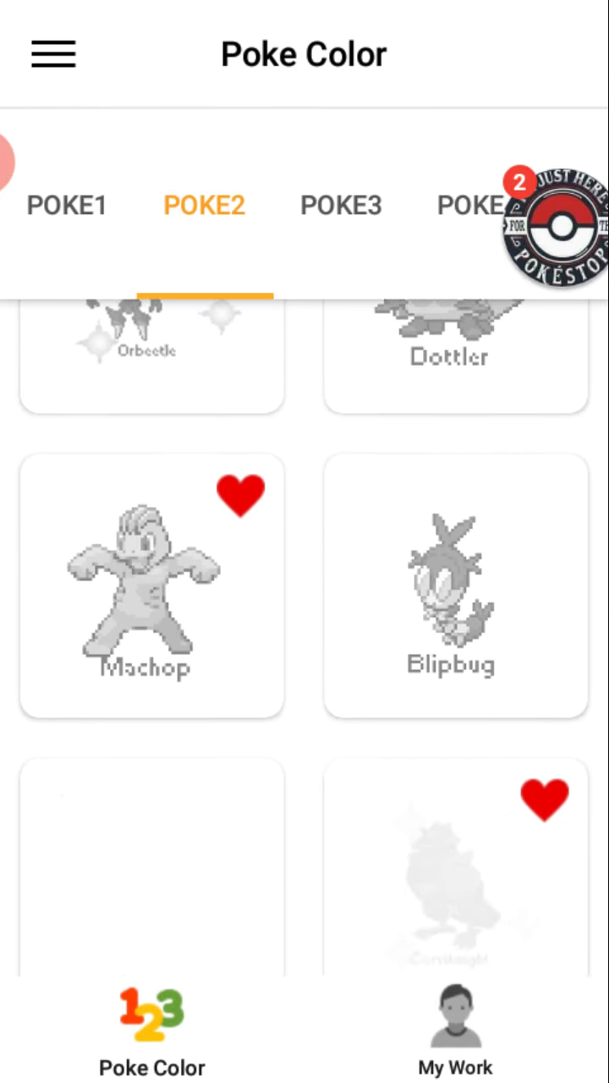
pyautogui.scroll(-3, 305, 643)
pyautogui.scroll(-3, 304, 643)
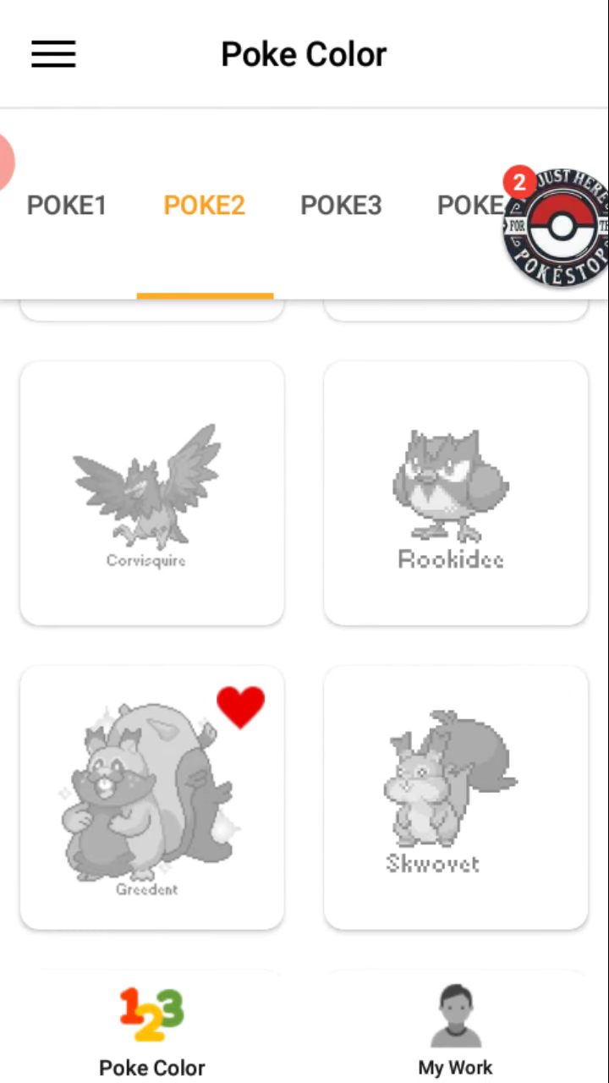
pyautogui.scroll(-3, 305, 642)
pyautogui.scroll(-2, 304, 642)
pyautogui.scroll(-2, 304, 643)
pyautogui.scroll(-3, 305, 643)
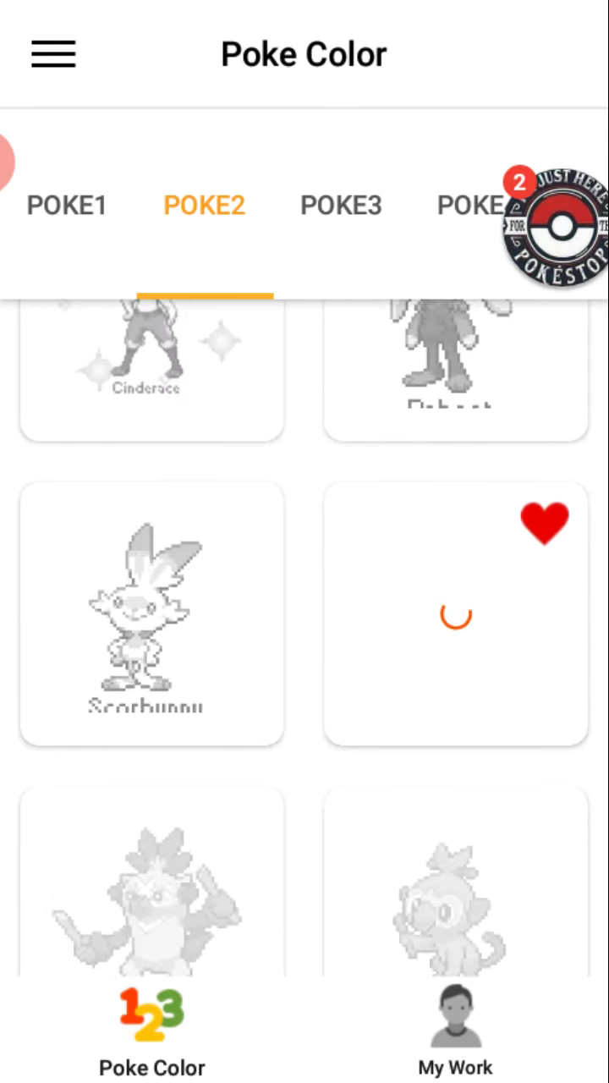
pyautogui.scroll(-3, 305, 643)
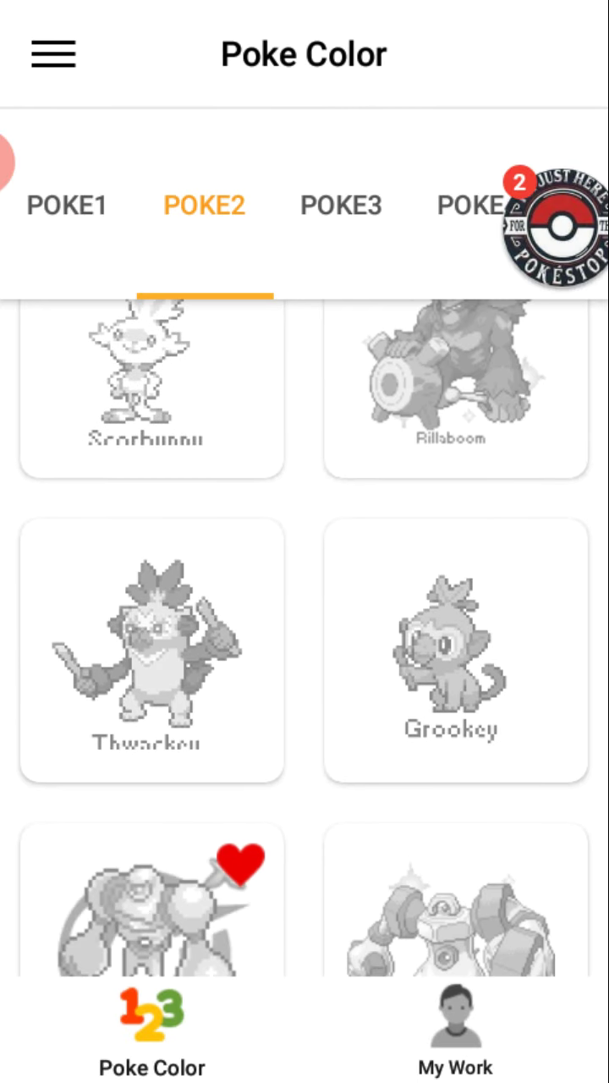
pyautogui.scroll(-4, 304, 643)
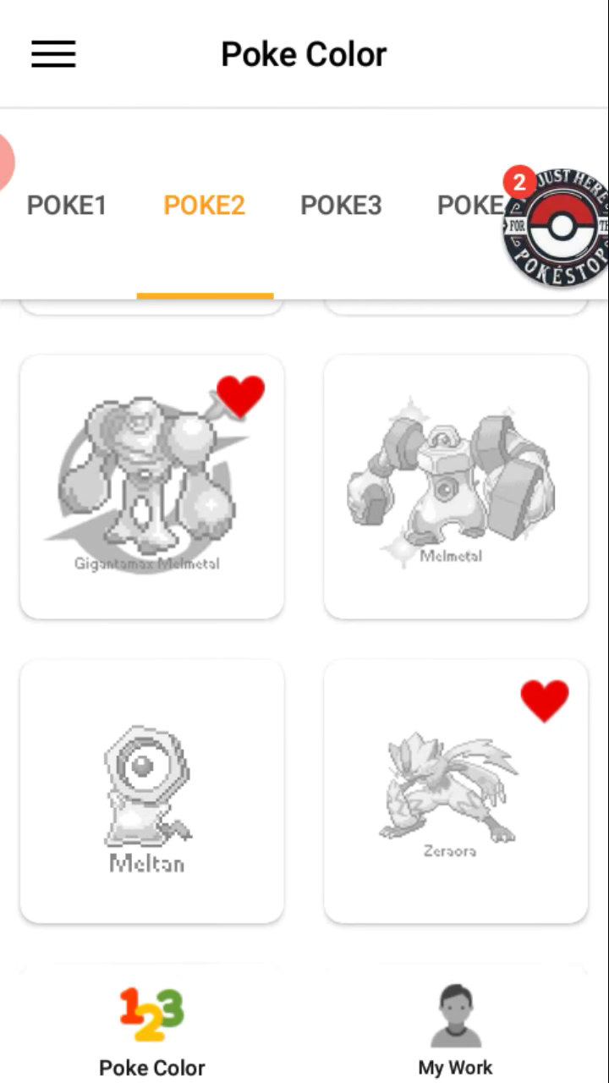
pyautogui.scroll(-2, 305, 643)
pyautogui.scroll(-3, 305, 643)
pyautogui.scroll(-3, 304, 643)
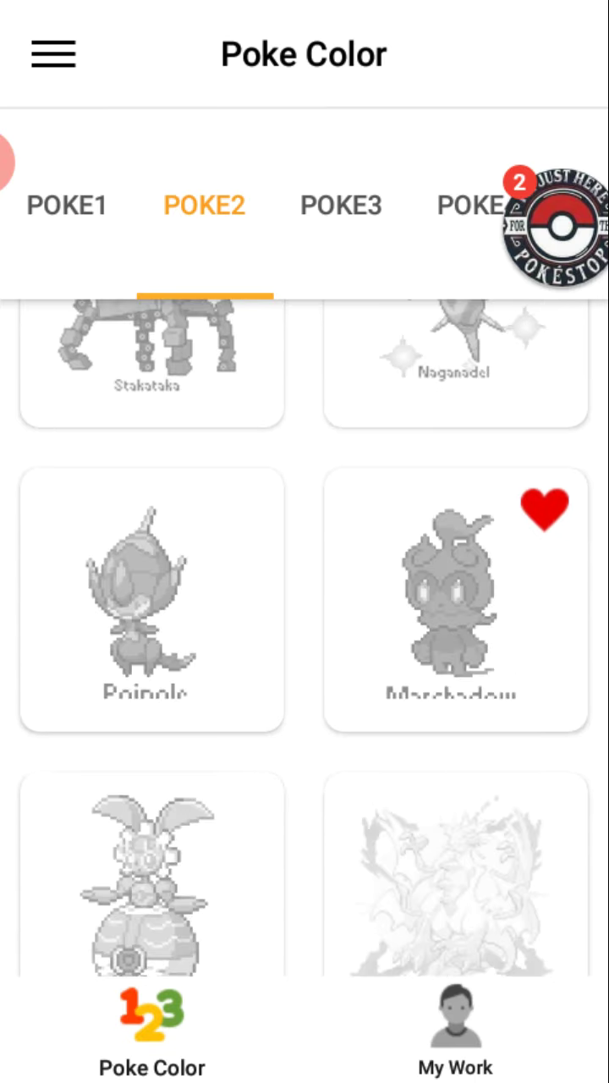
pyautogui.scroll(-2, 305, 643)
pyautogui.scroll(-3, 305, 642)
pyautogui.scroll(-1, 304, 643)
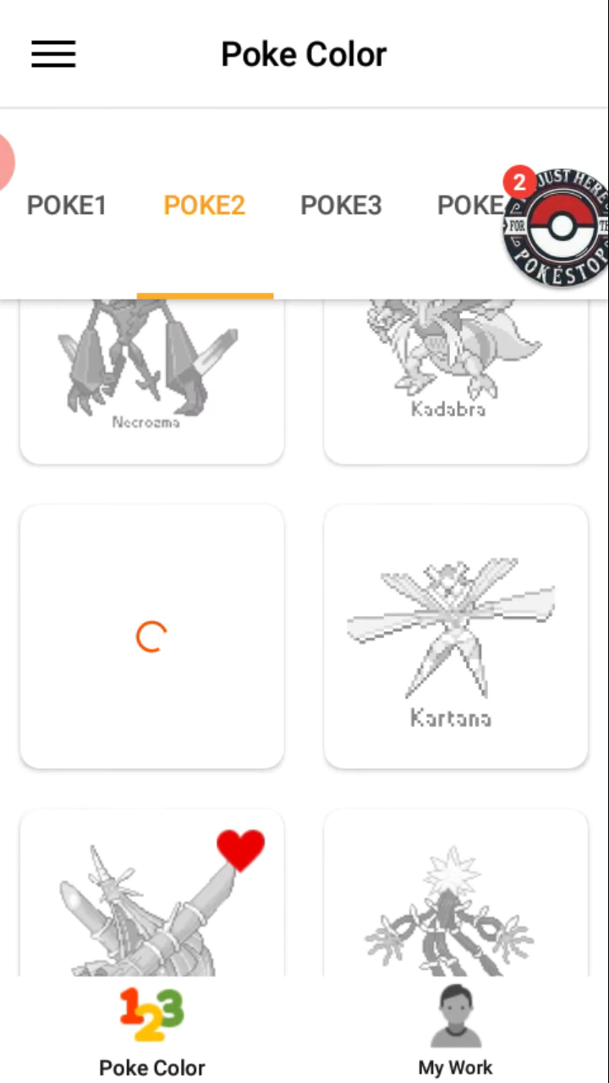
pyautogui.scroll(-3, 305, 643)
pyautogui.scroll(-3, 305, 642)
pyautogui.scroll(-1, 304, 643)
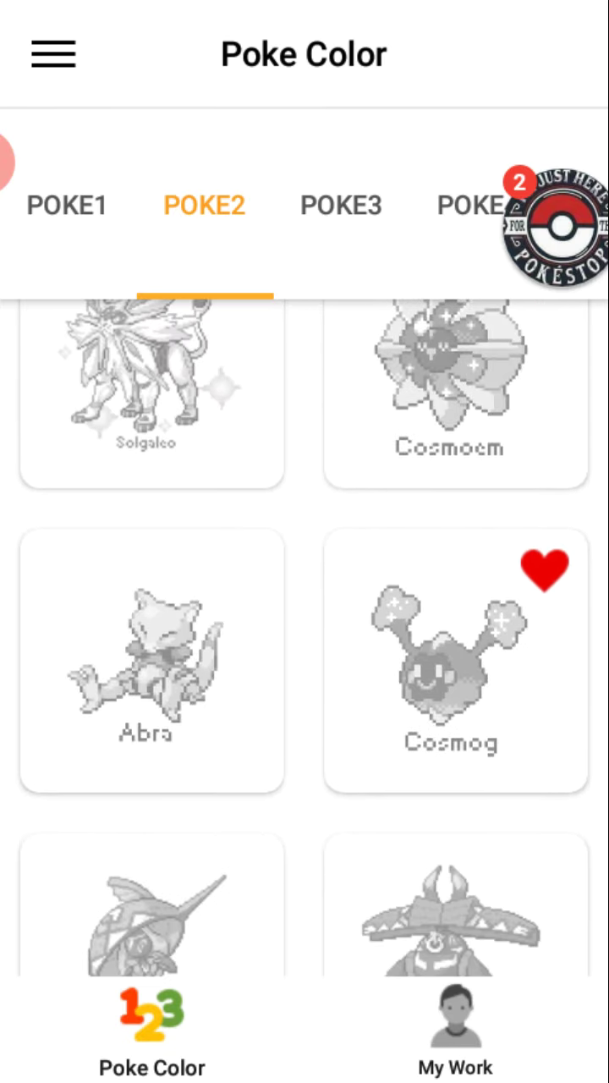
pyautogui.scroll(-3, 304, 643)
pyautogui.scroll(-2, 304, 643)
pyautogui.scroll(-1, 304, 643)
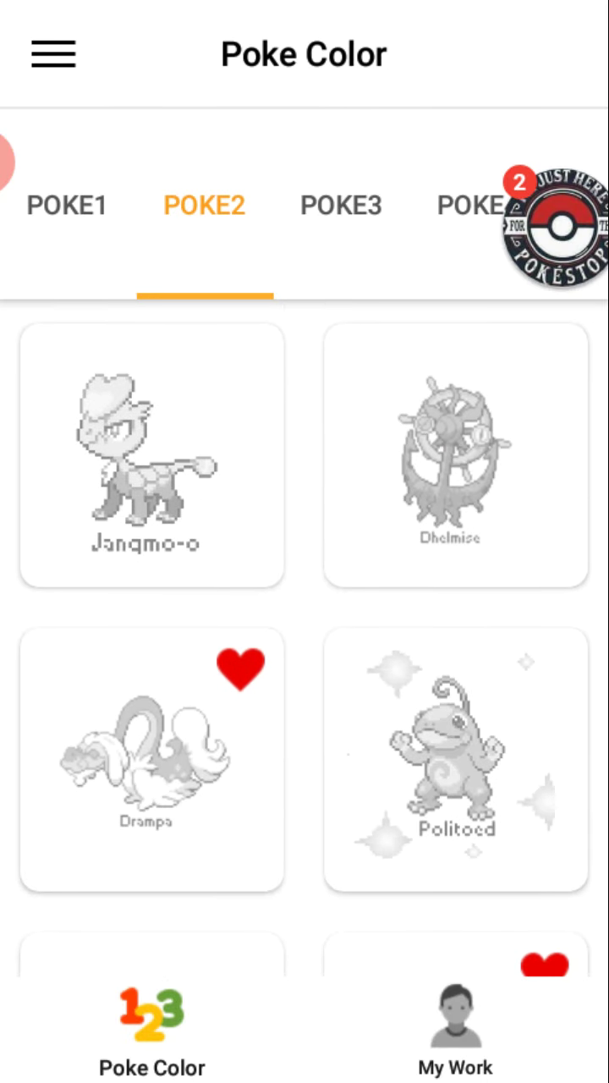
pyautogui.scroll(-2, 304, 643)
pyautogui.scroll(-1, 304, 643)
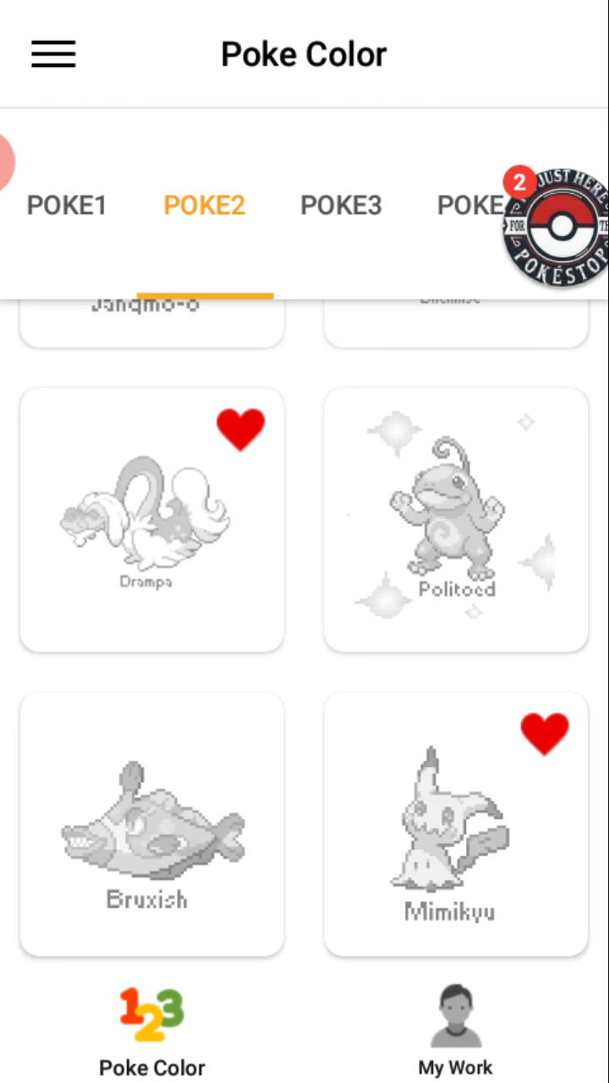
pyautogui.scroll(2, 304, 642)
pyautogui.scroll(3, 304, 643)
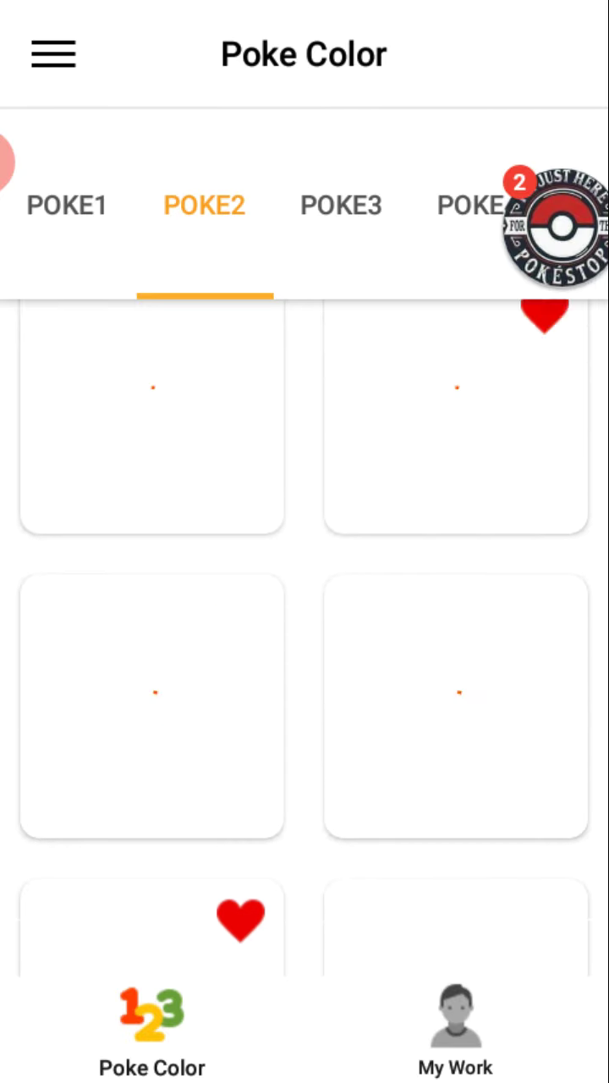
pyautogui.scroll(5, 304, 592)
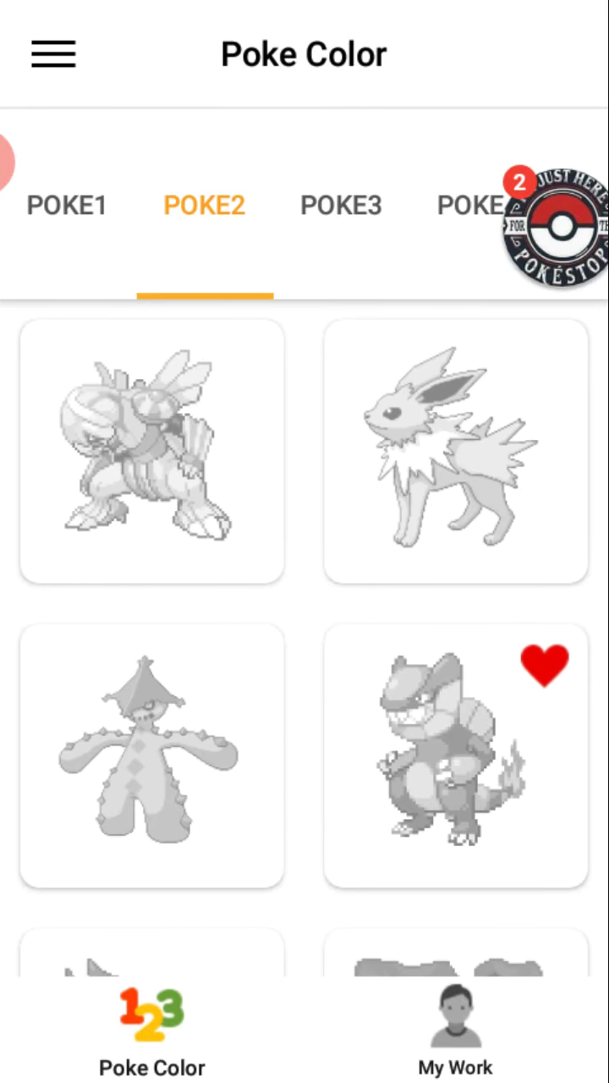
pyautogui.click(7, 159)
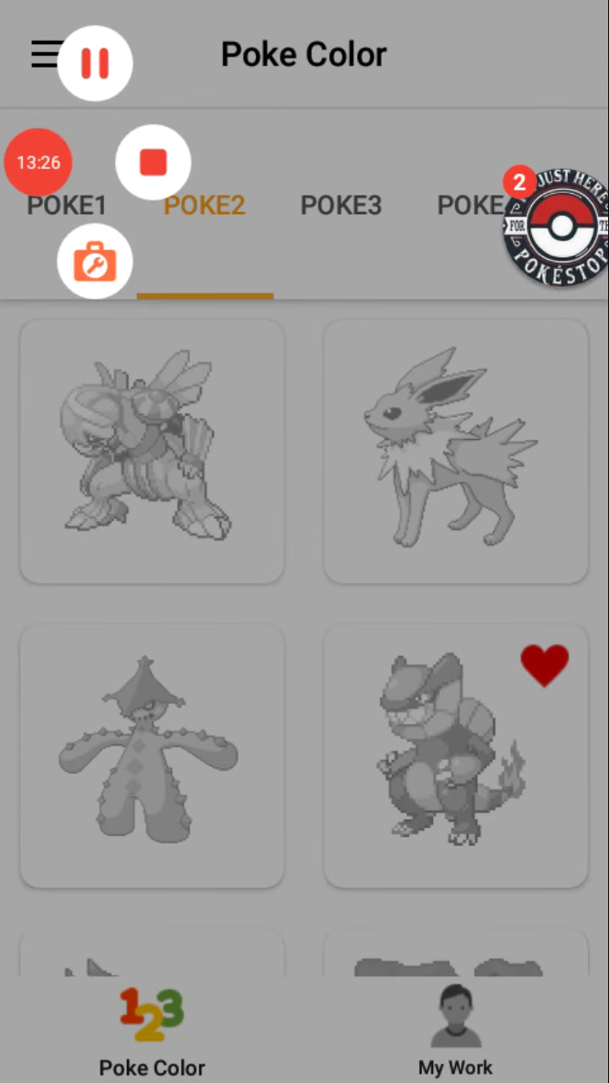
pyautogui.click(304, 592)
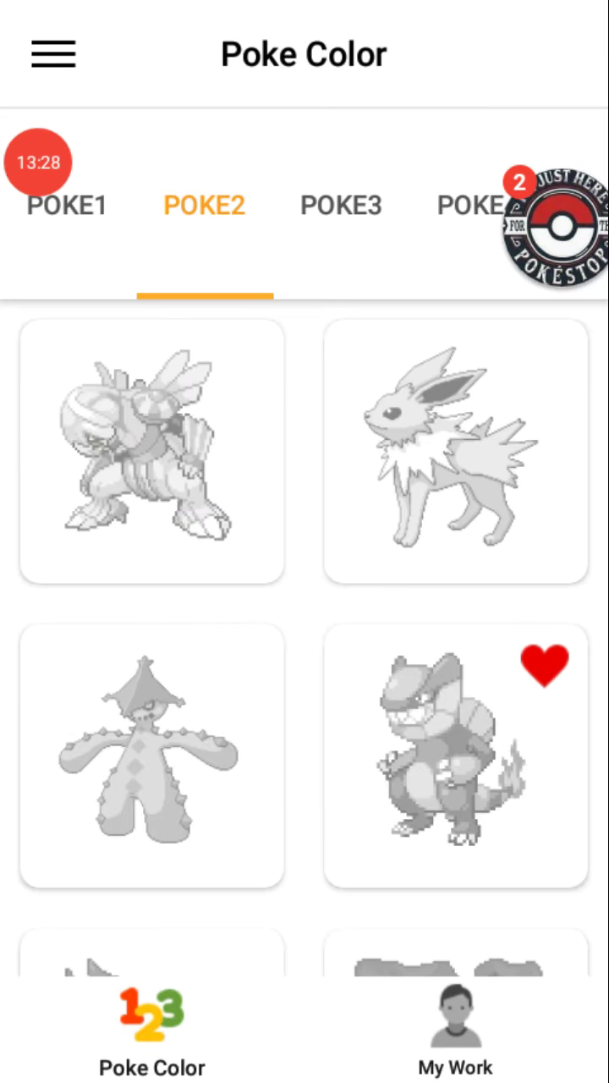